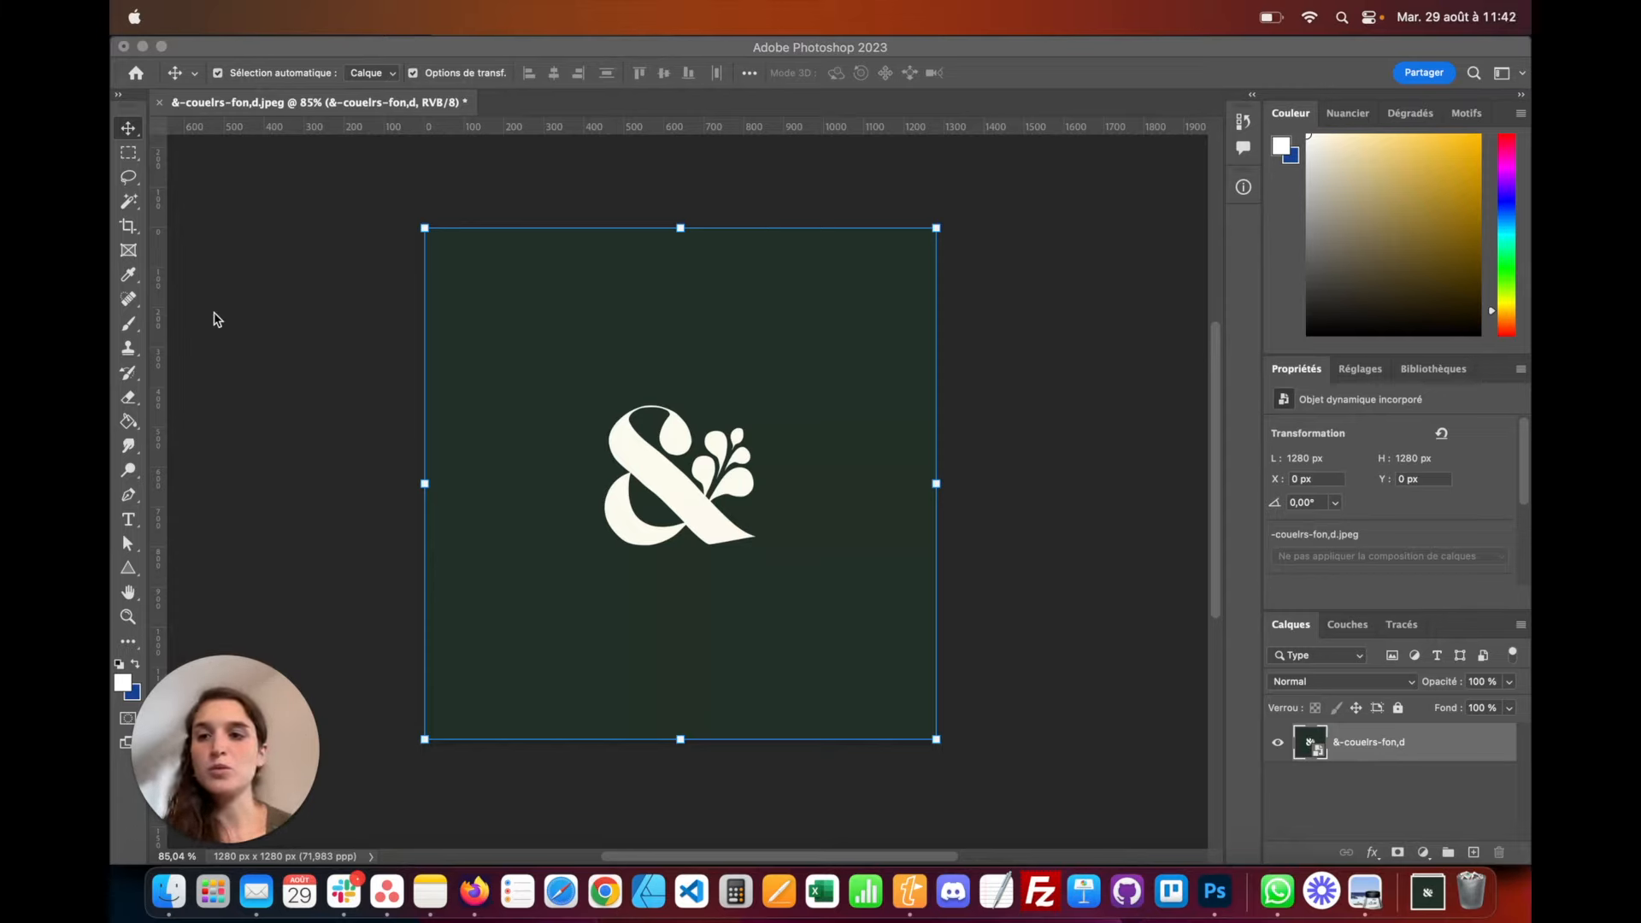
{"action": "left_click", "coordinate": [128, 568]}
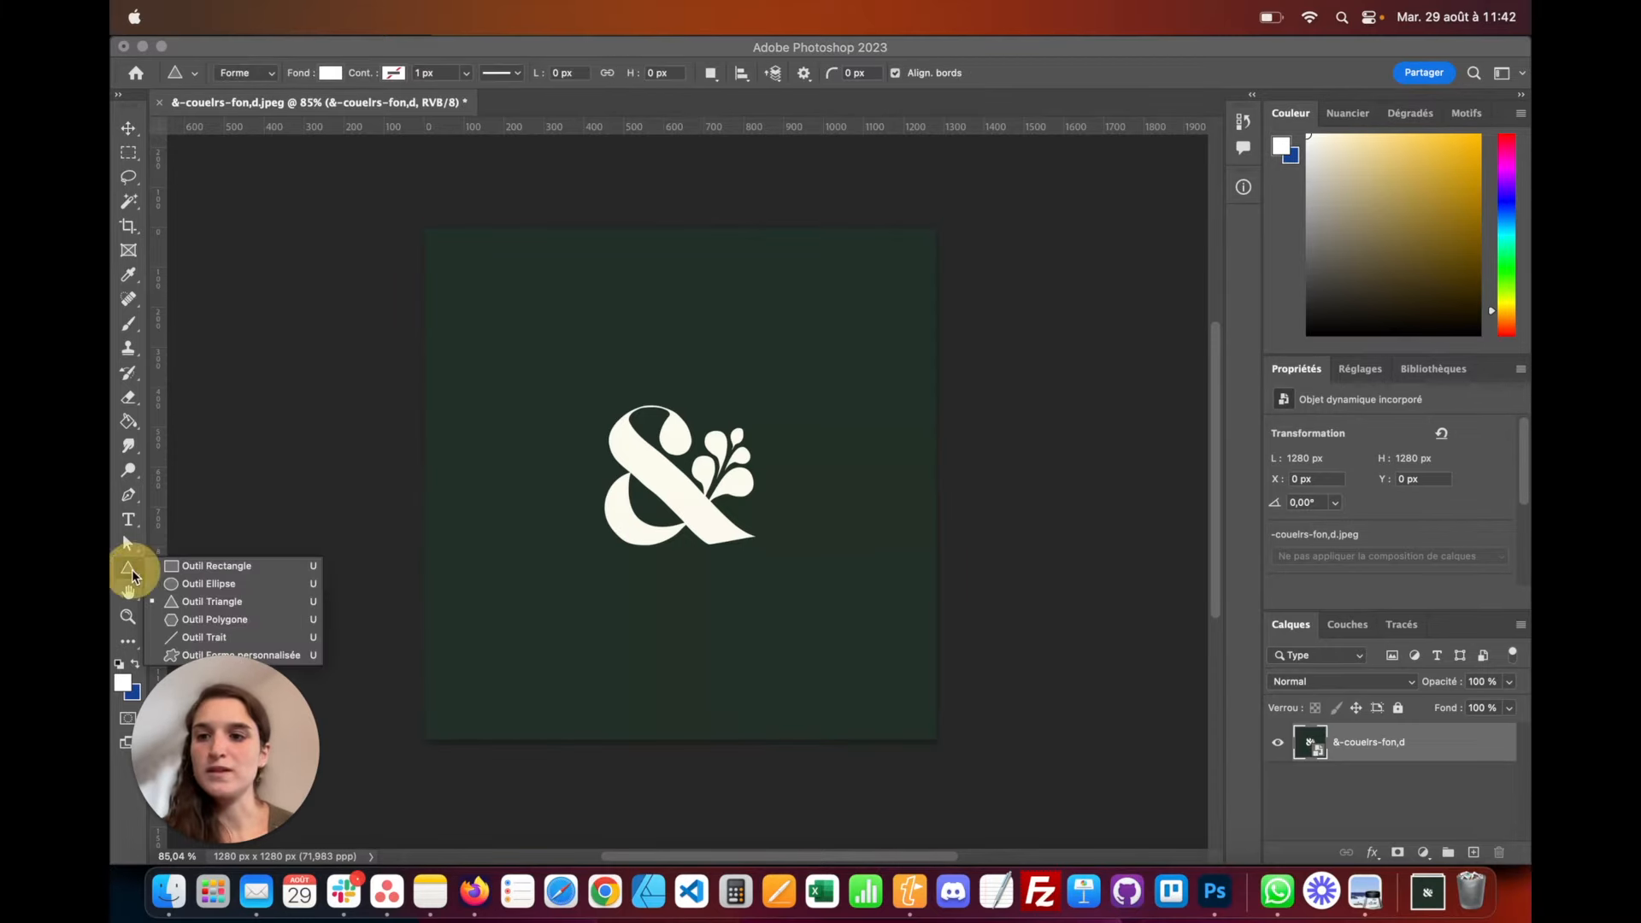
{"action": "left_click", "coordinate": [195, 584]}
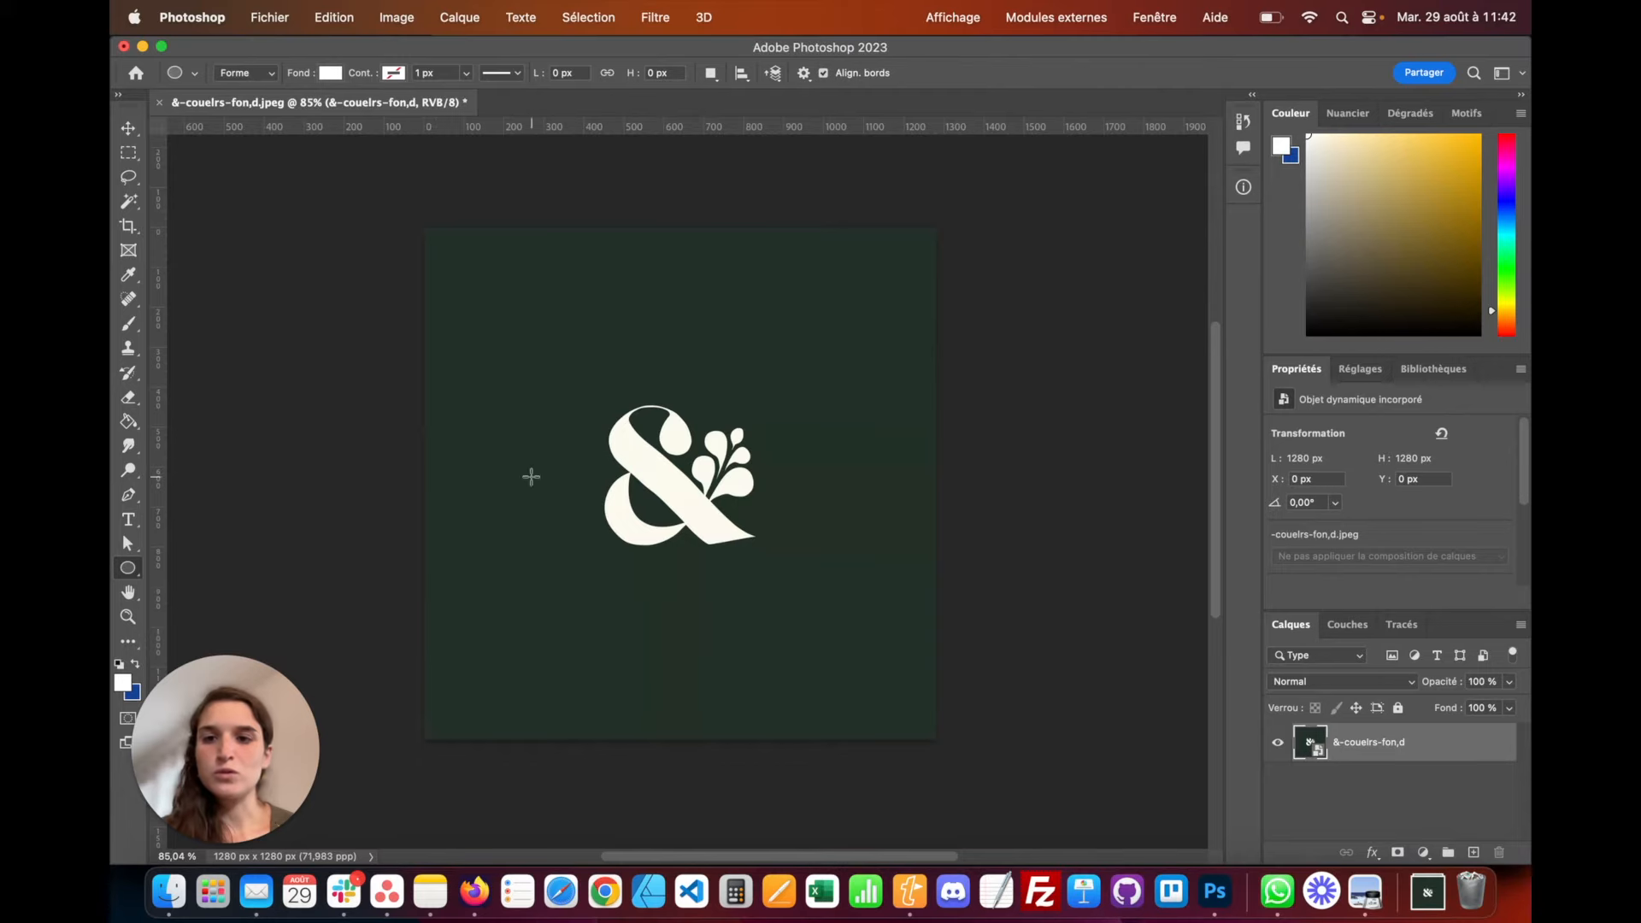
{"action": "left_click_drag", "start_coordinate": [532, 476], "coordinate": [601, 545]}
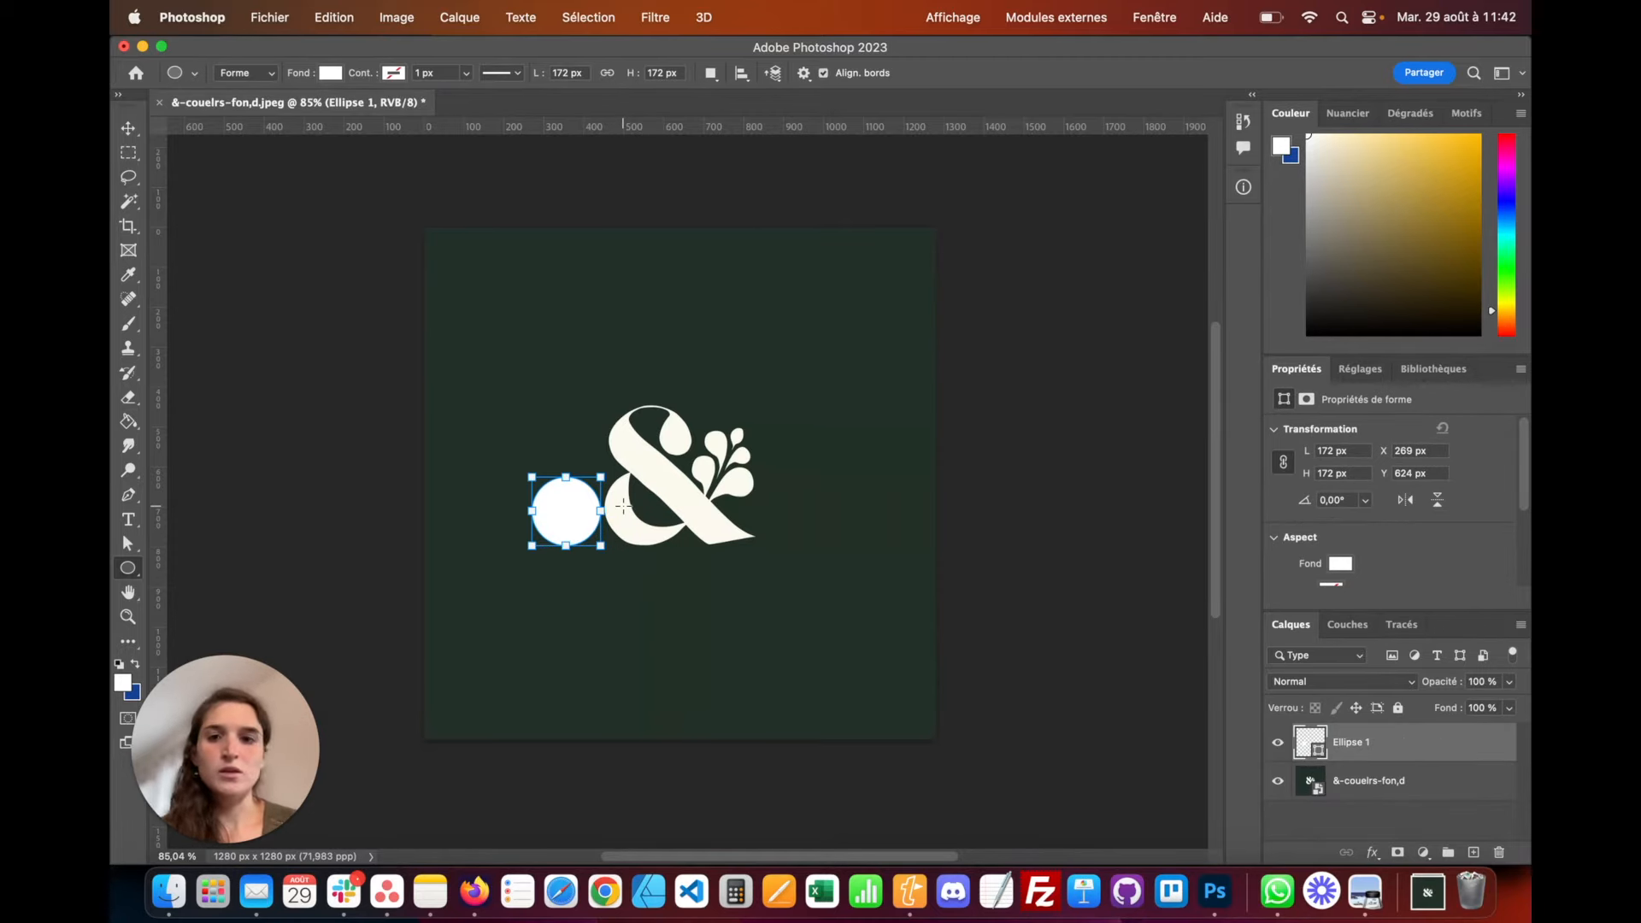
{"action": "key", "text": "super+z"}
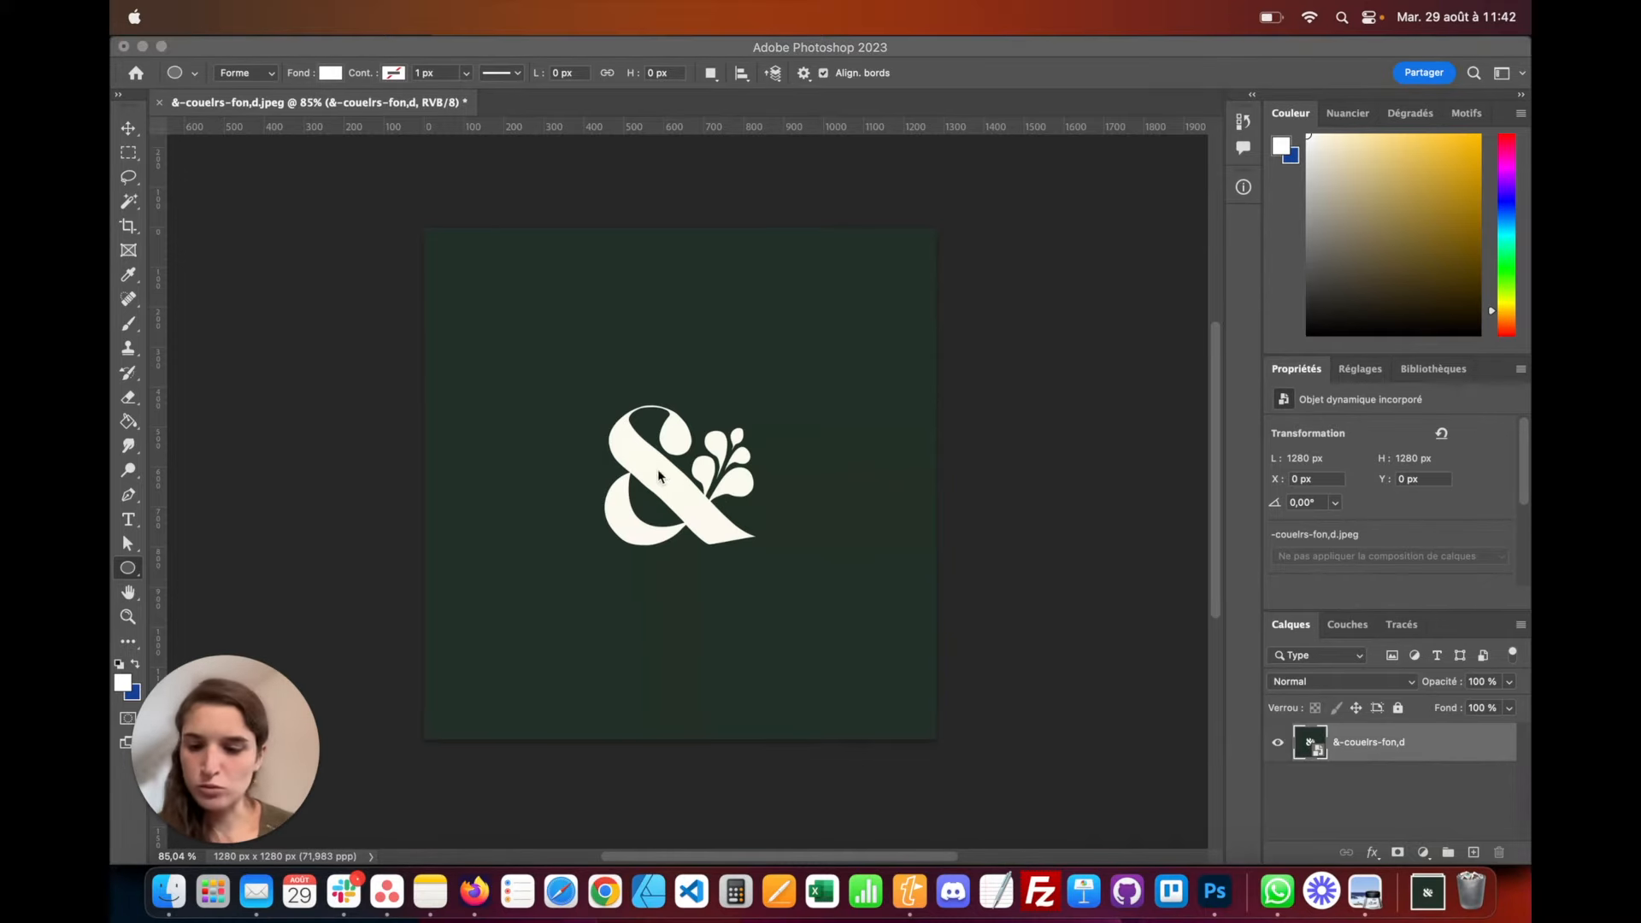
Apply a Gaussian Blur filter with a 2.0 pixel radius to the ampersand logo layer
{"action": "scroll", "coordinate": [661, 462], "scroll_direction": "up", "scroll_amount": 6}
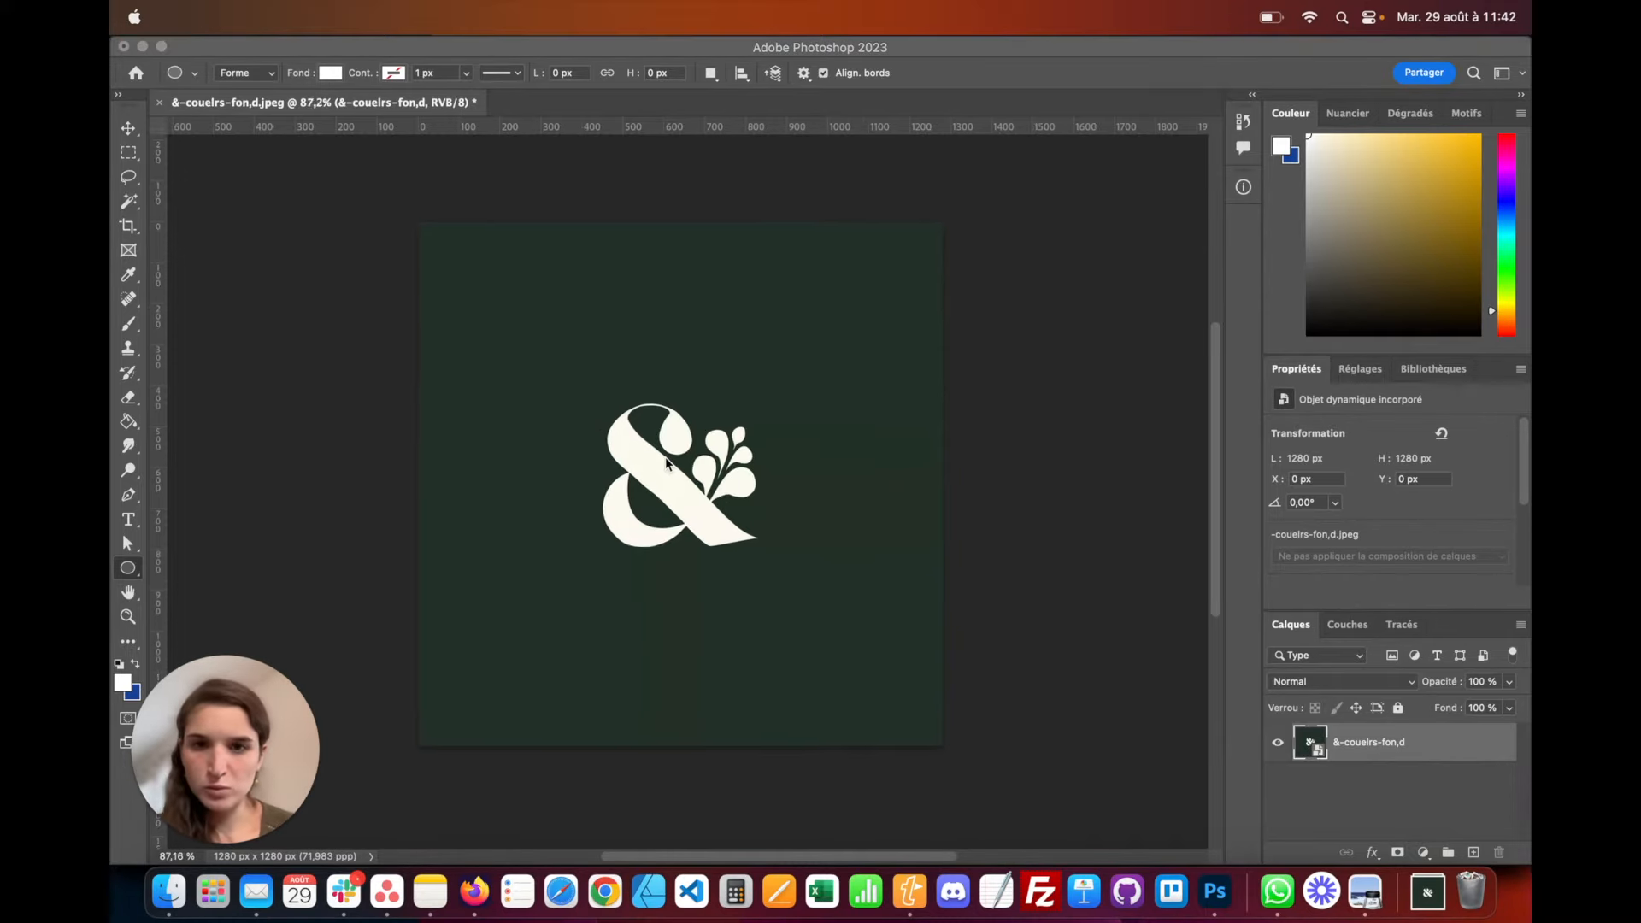
{"action": "scroll", "coordinate": [666, 463], "scroll_direction": "up", "scroll_amount": 2}
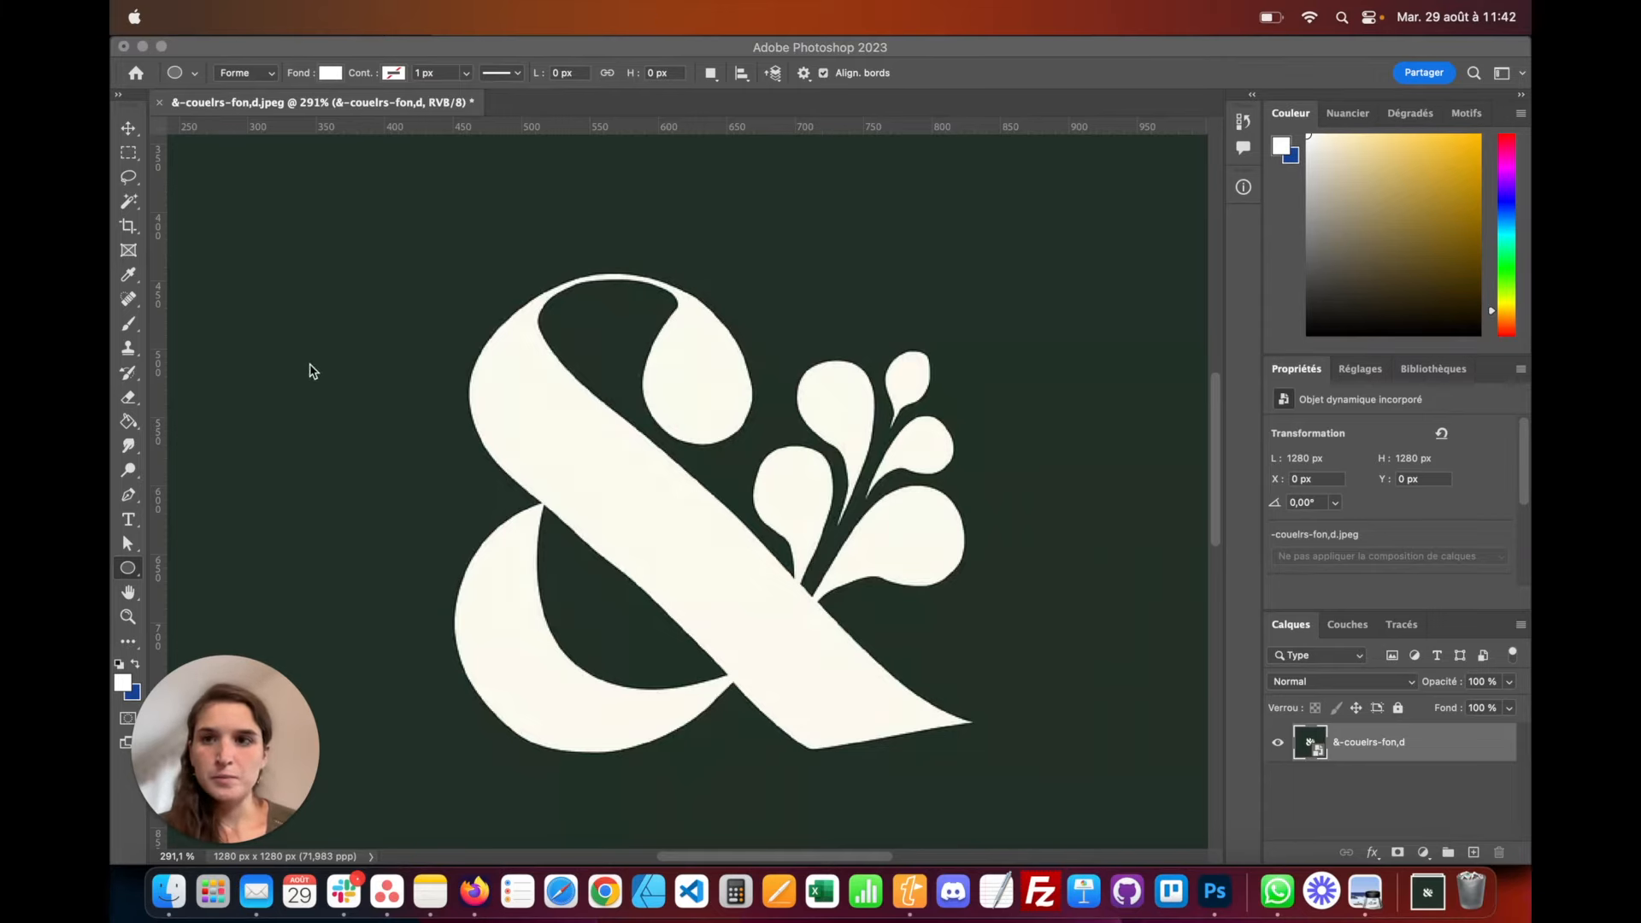
{"action": "left_click", "coordinate": [655, 18]}
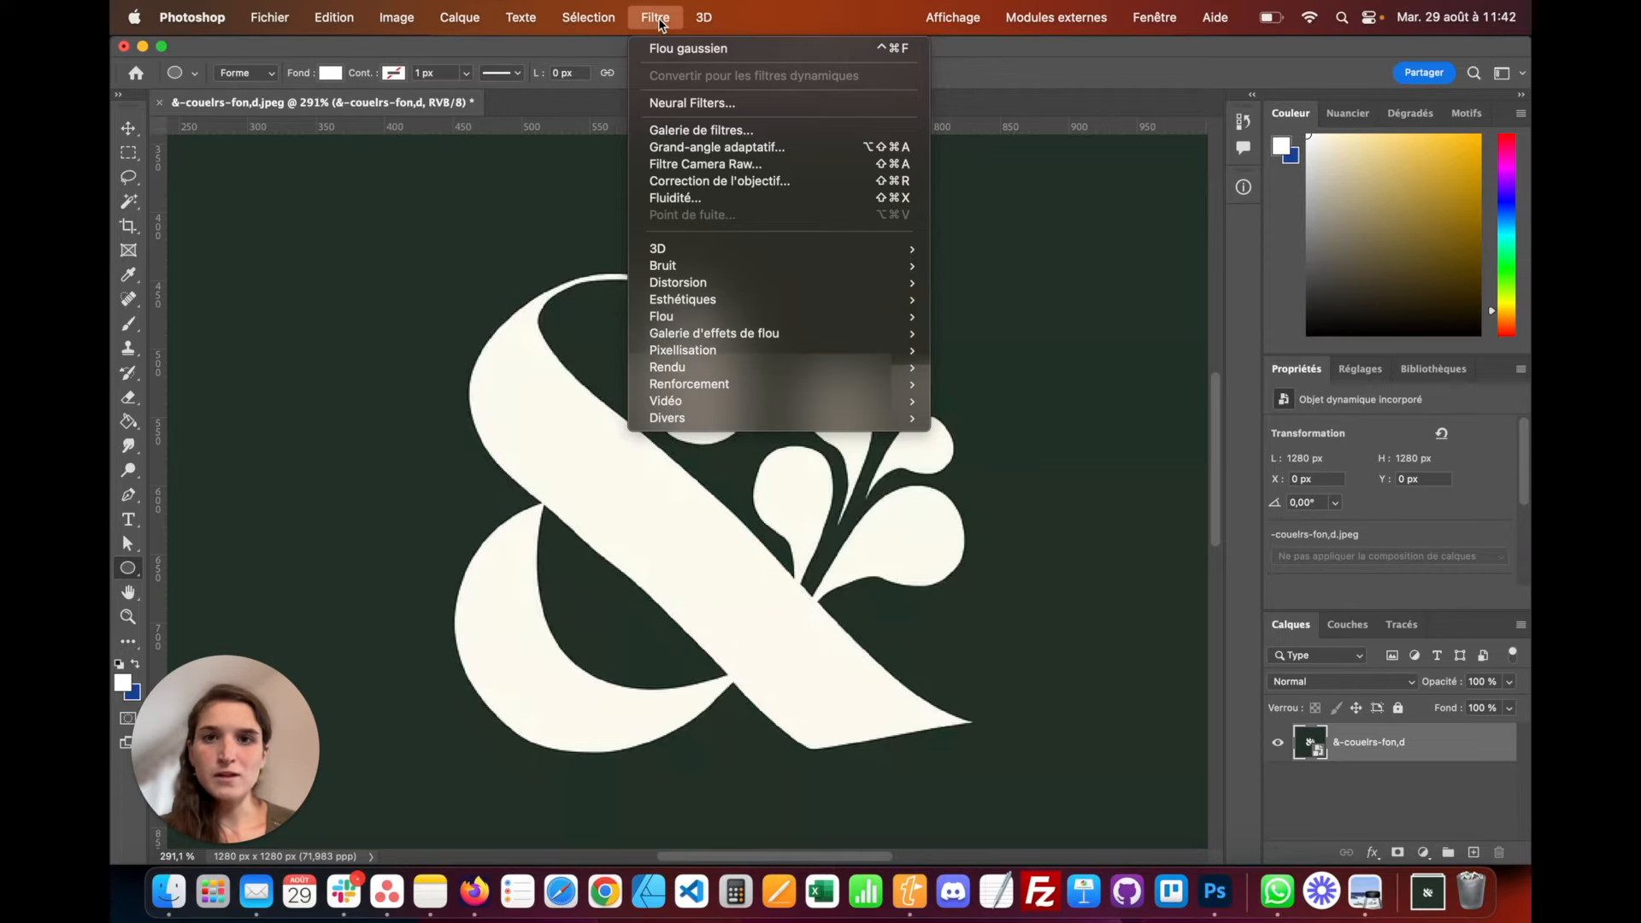
{"action": "mouse_move", "coordinate": [762, 318]}
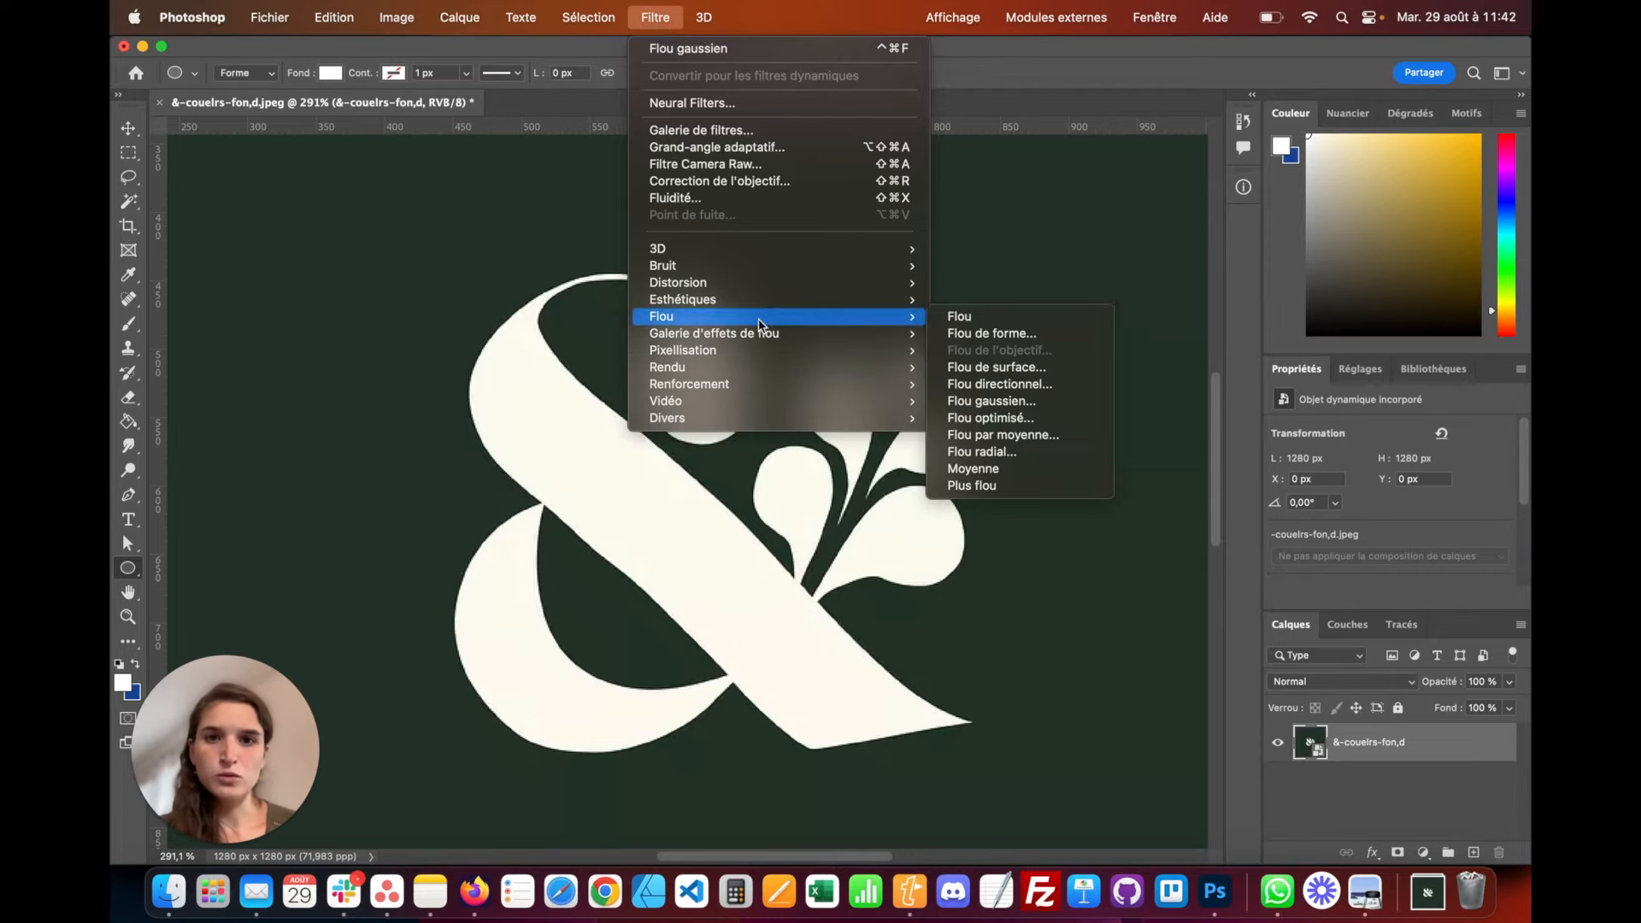
{"action": "left_click", "coordinate": [1018, 401]}
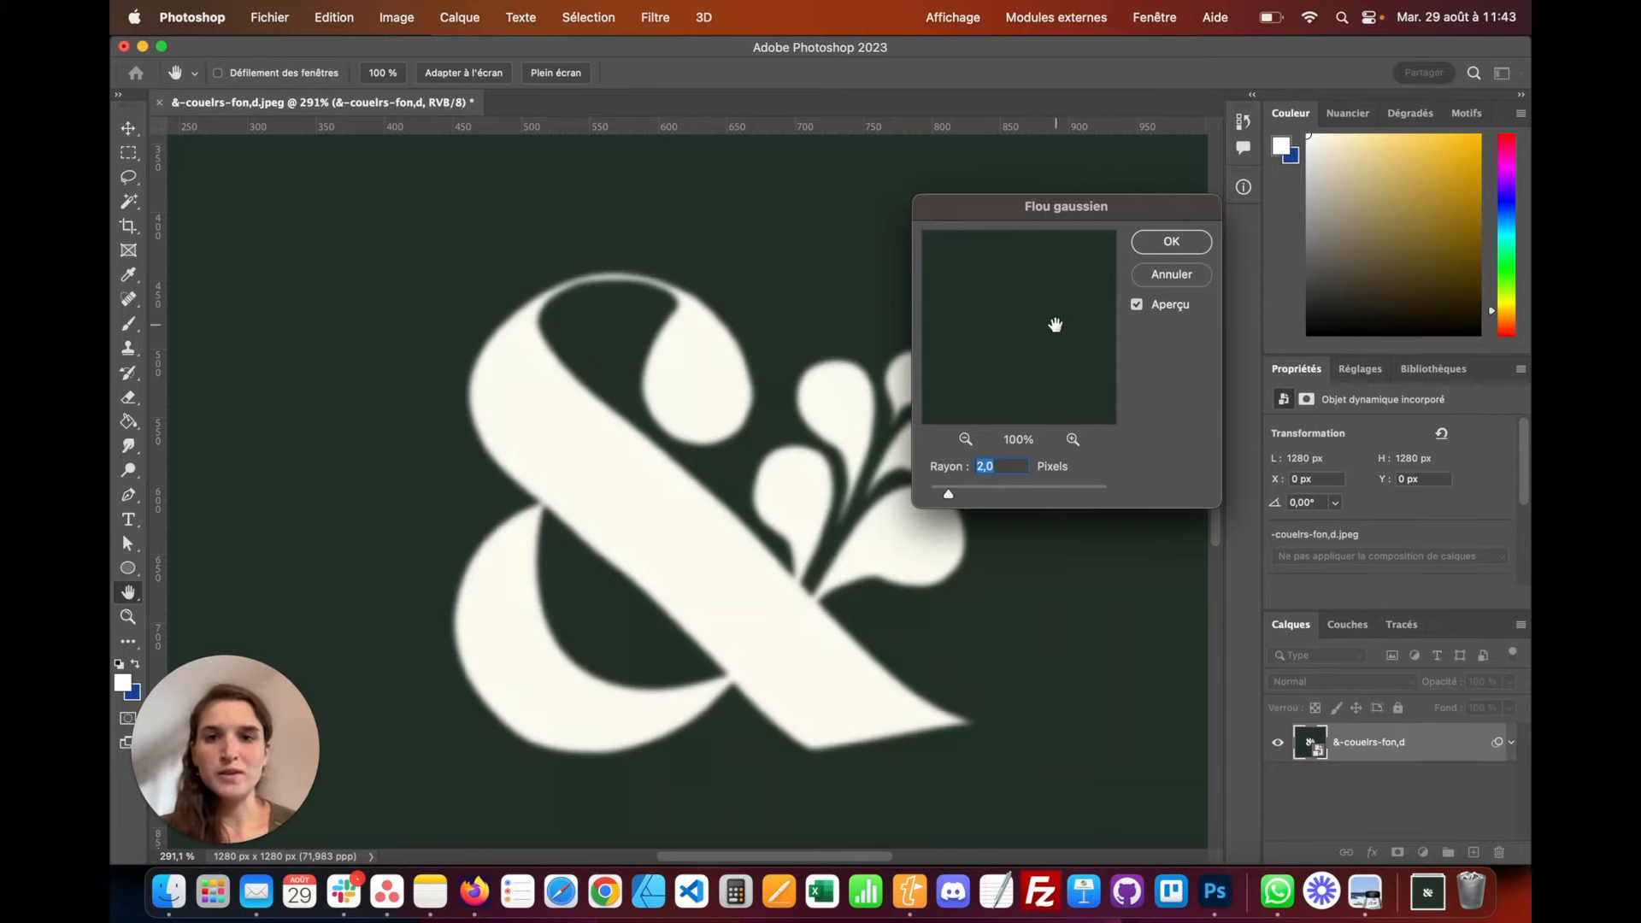
{"action": "left_click", "coordinate": [1181, 242]}
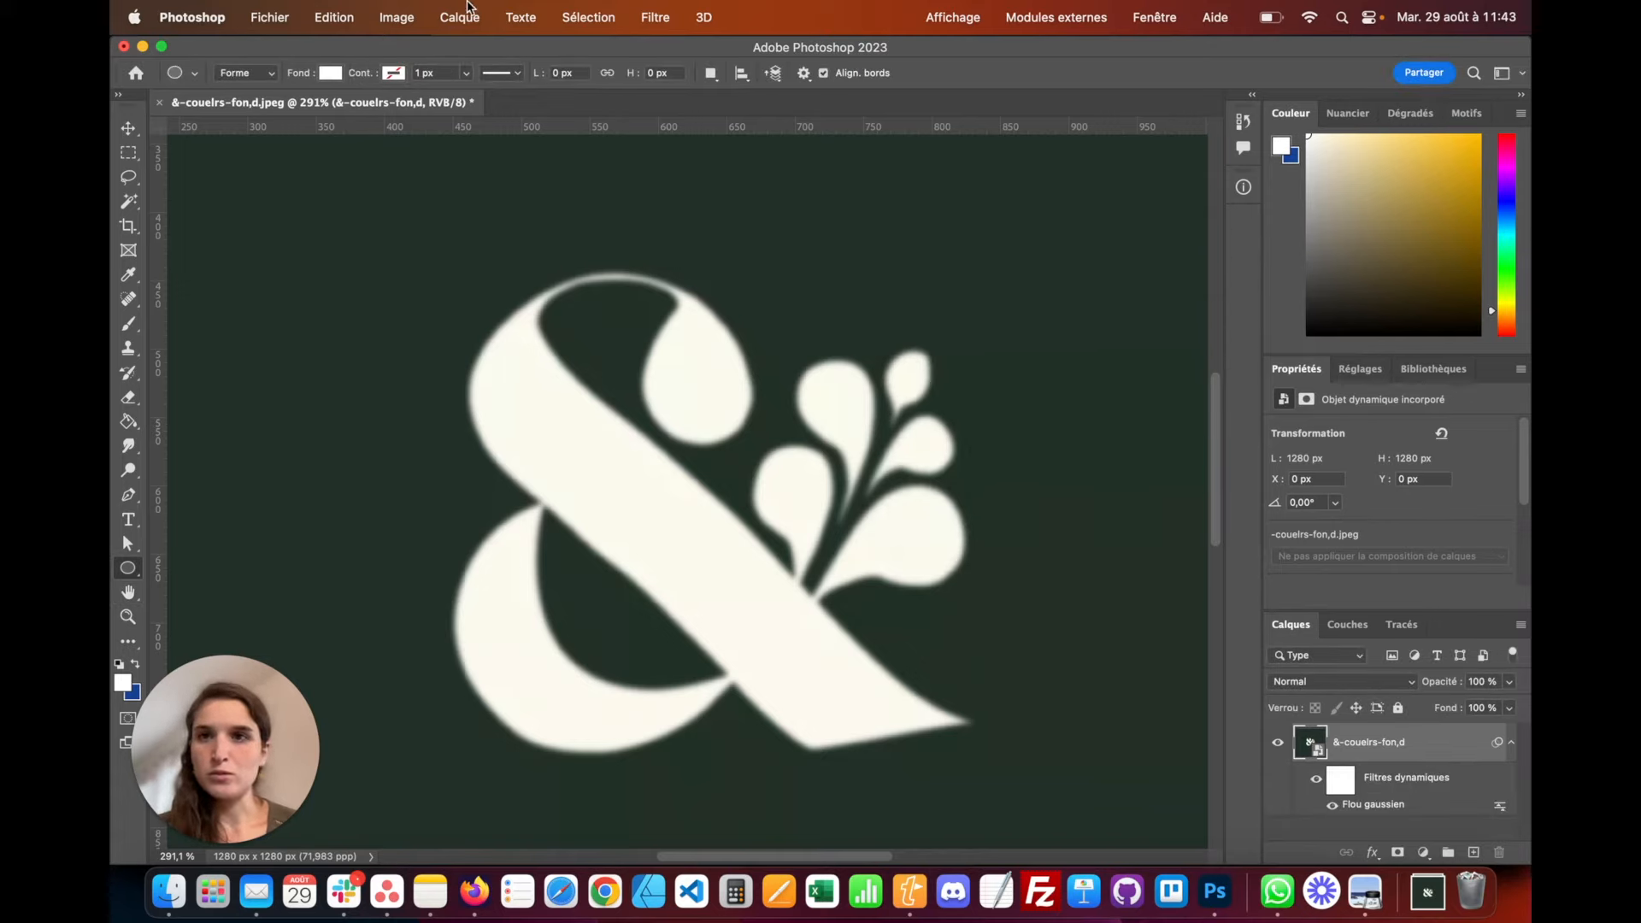
Apply a Curves adjustment to the logo layer, bringing the end points close together with the white point's input at 68, for sharp black-and-white edges
{"action": "left_click", "coordinate": [393, 19]}
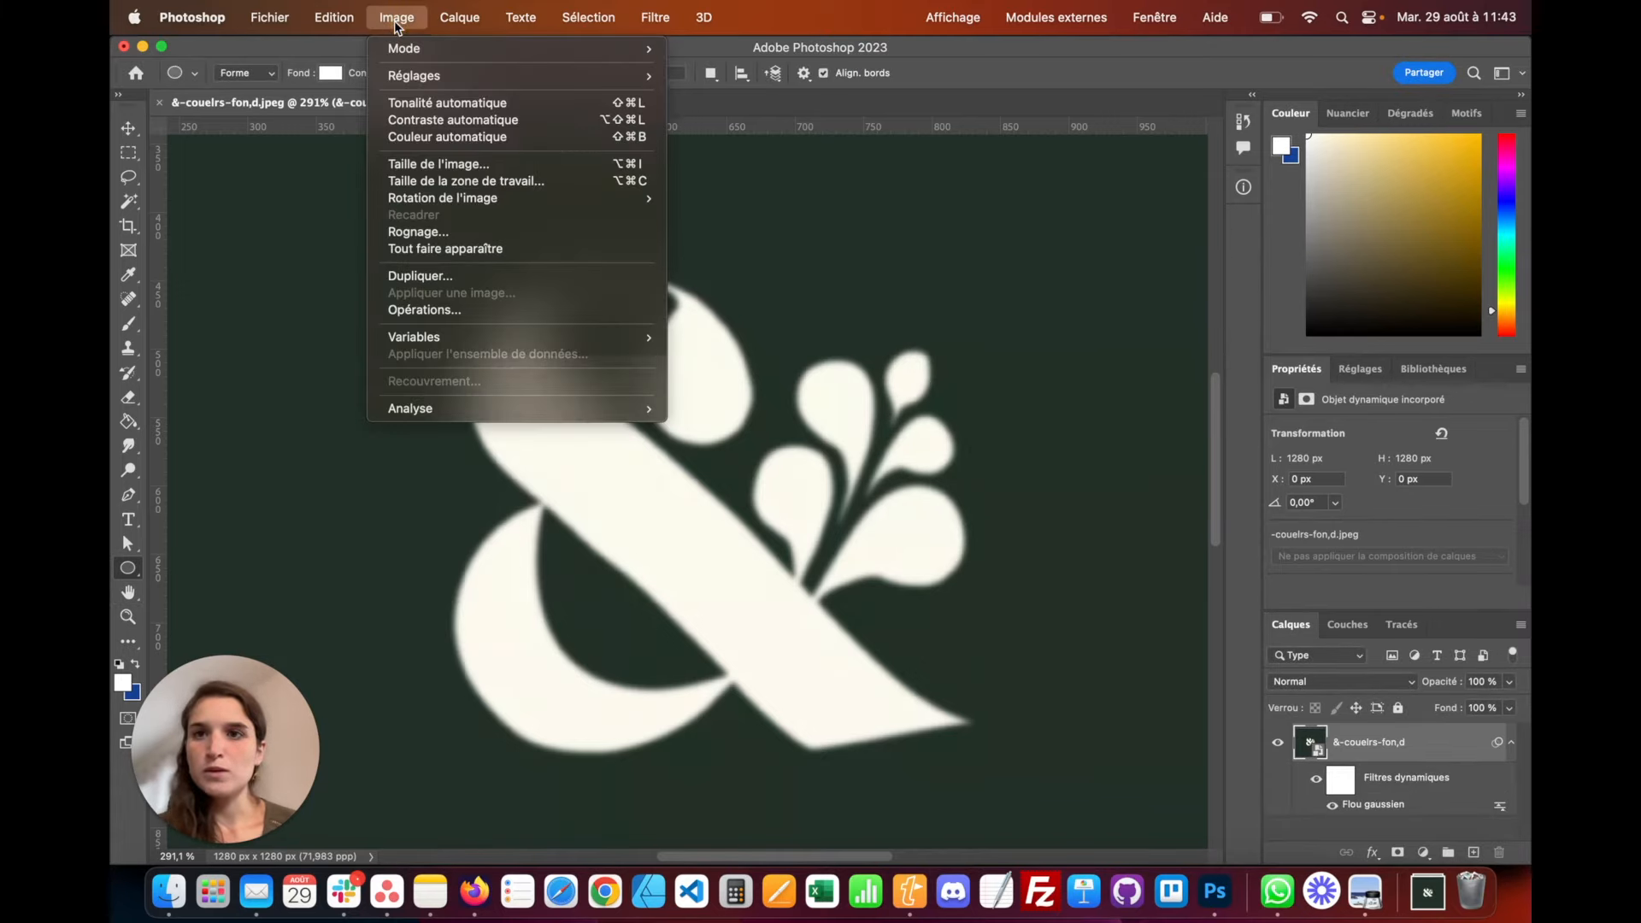
{"action": "mouse_move", "coordinate": [418, 73]}
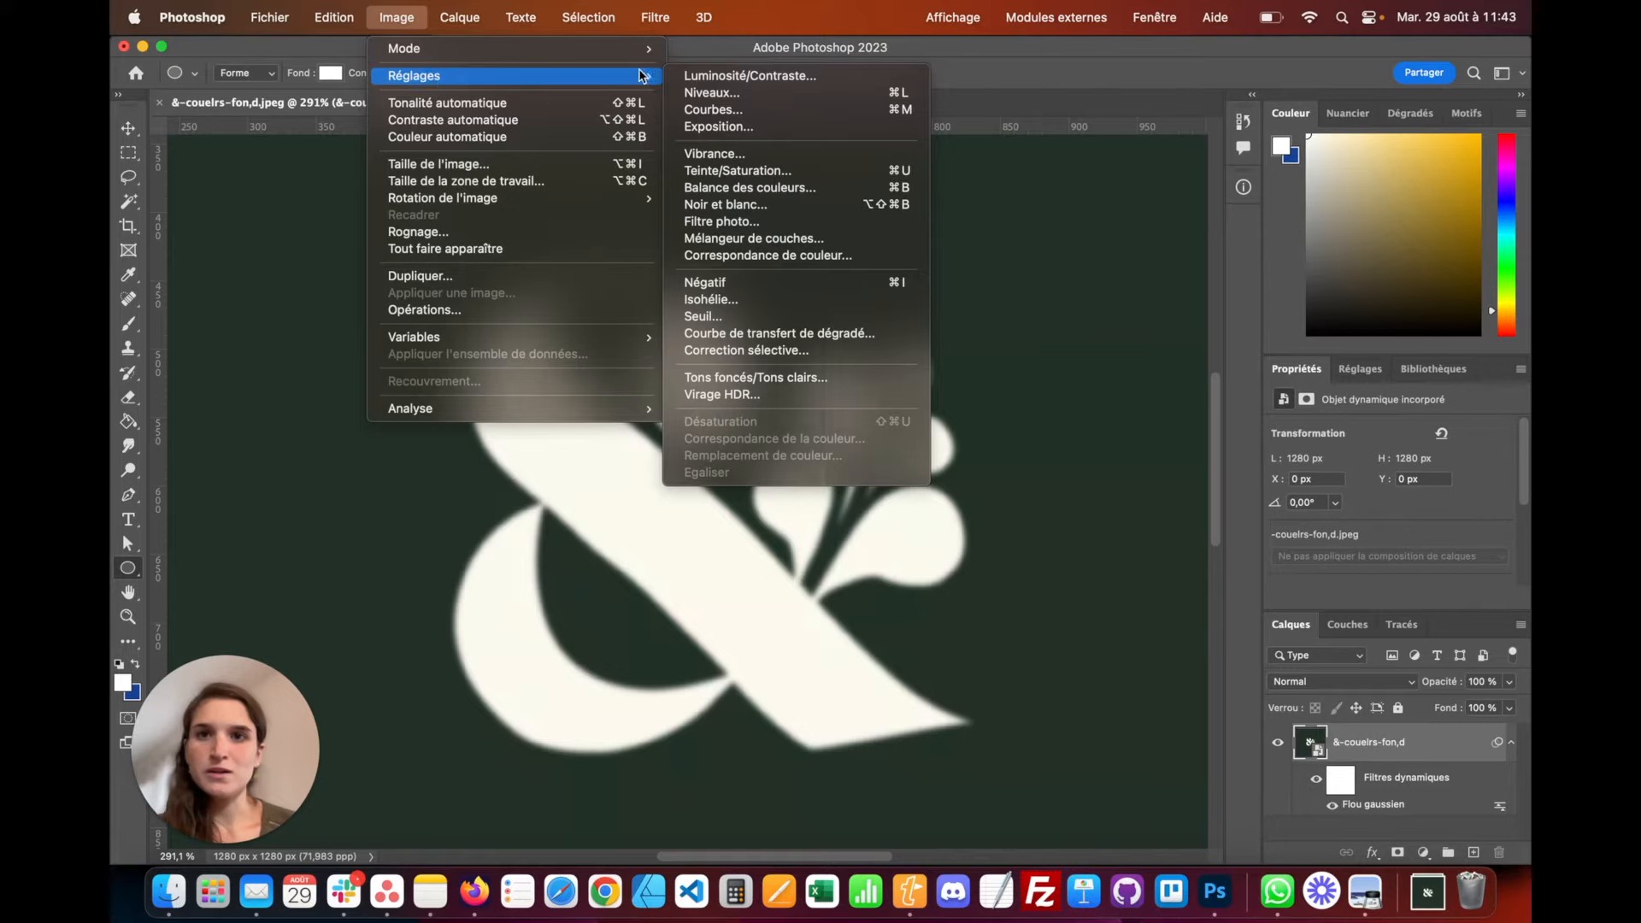
{"action": "left_click", "coordinate": [762, 108]}
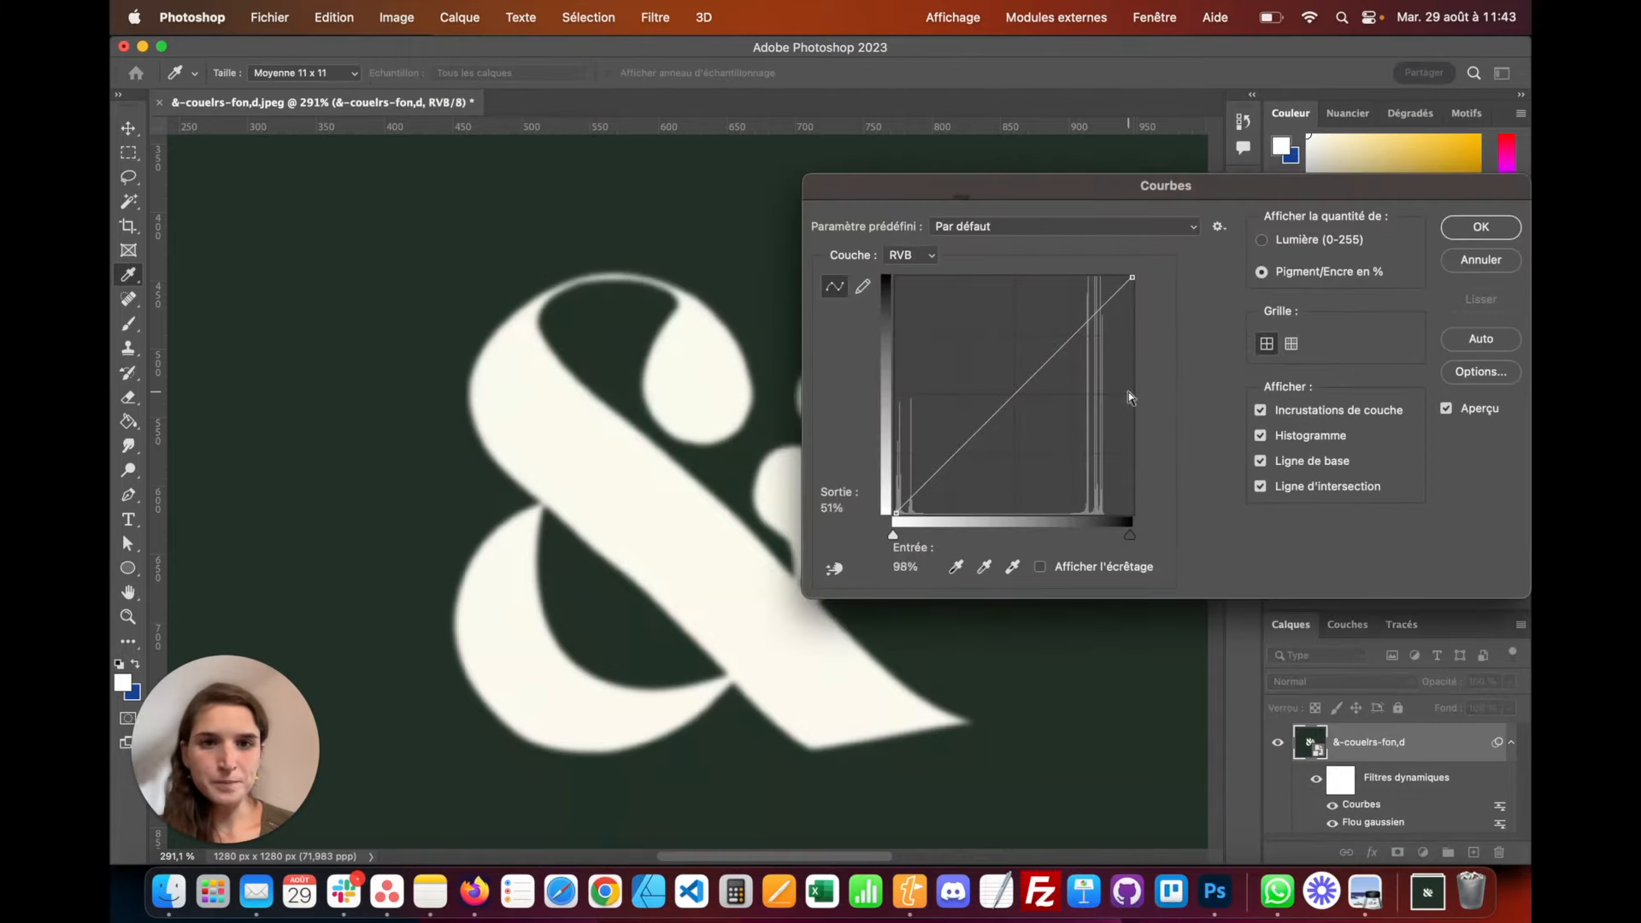
{"action": "left_click_drag", "start_coordinate": [894, 536], "coordinate": [972, 536]}
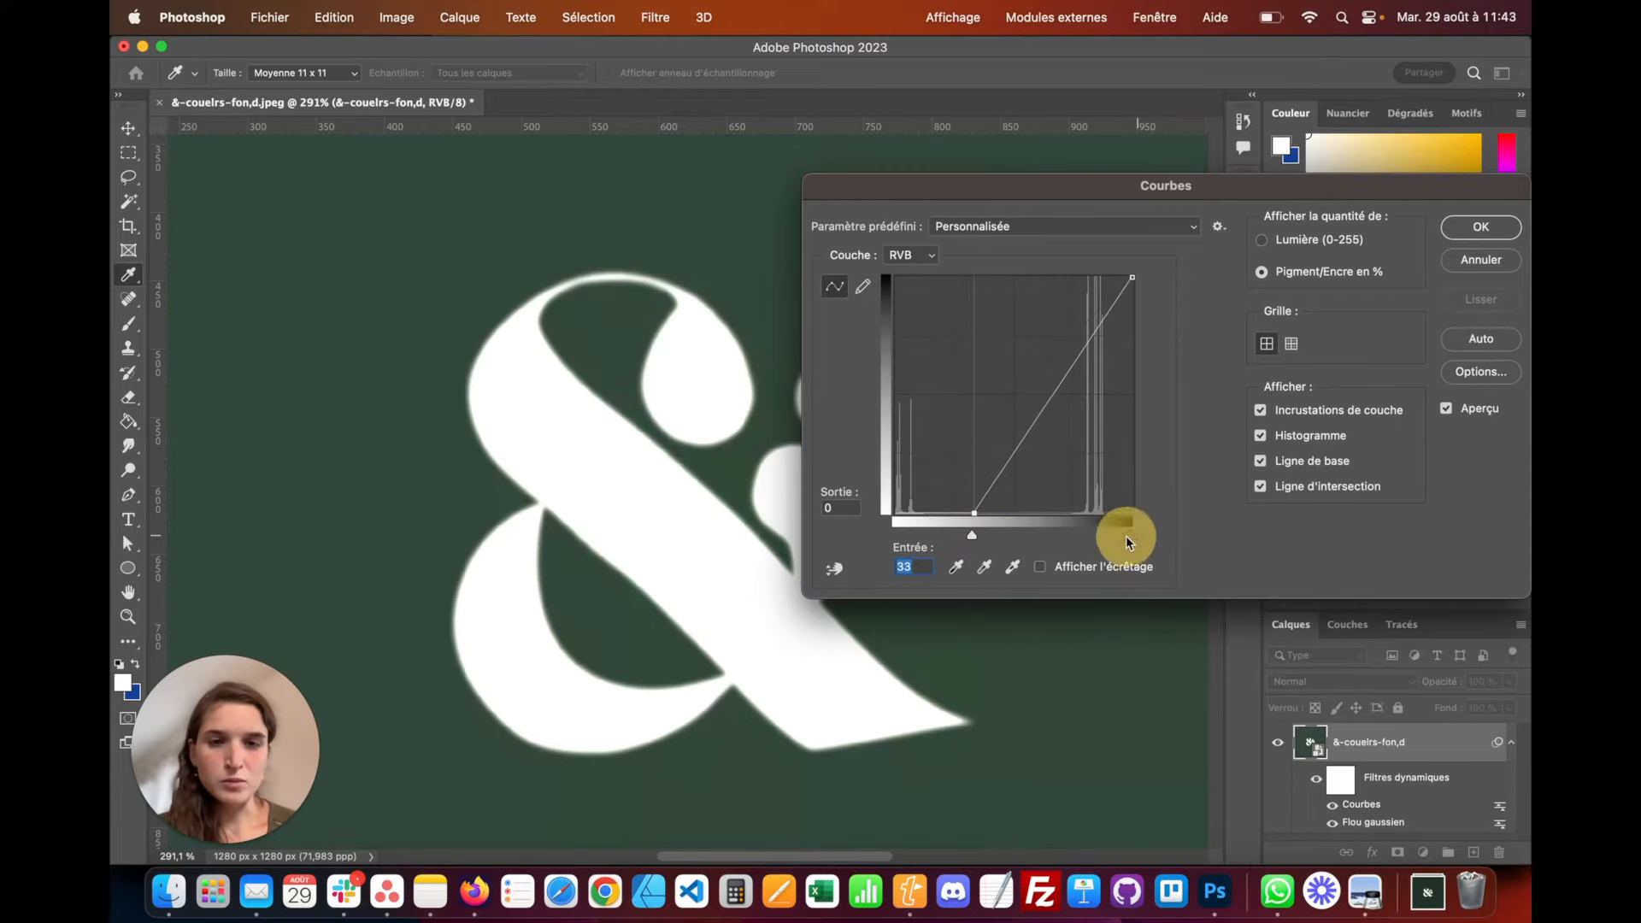
{"action": "left_click_drag", "start_coordinate": [1137, 535], "coordinate": [909, 536]}
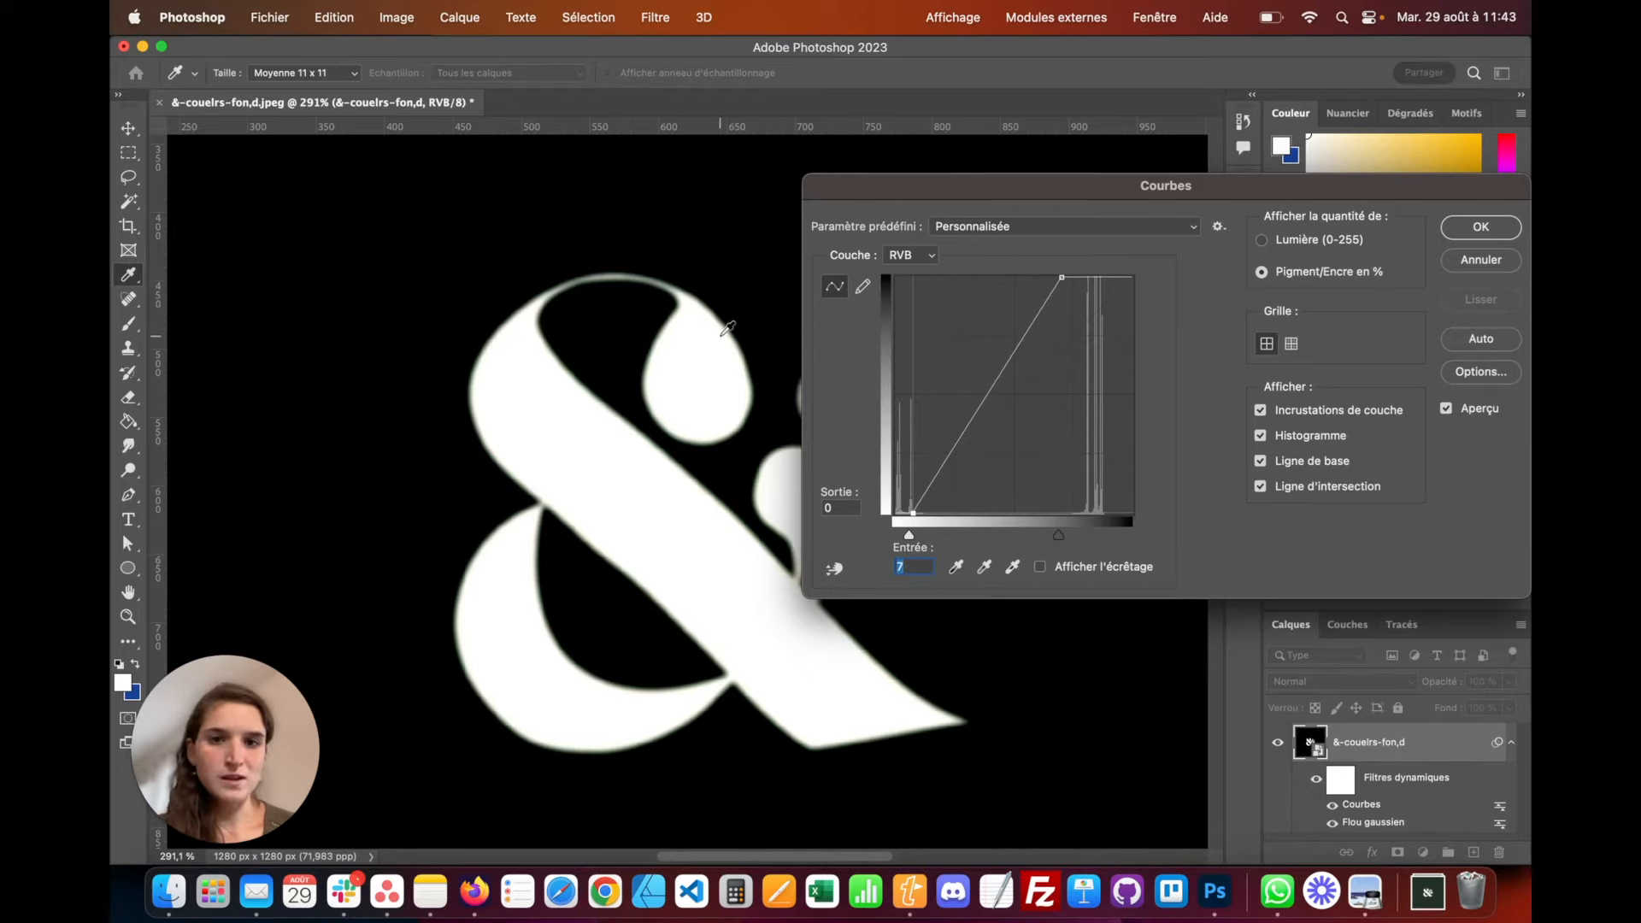
{"action": "left_click_drag", "start_coordinate": [909, 535], "coordinate": [1053, 535]}
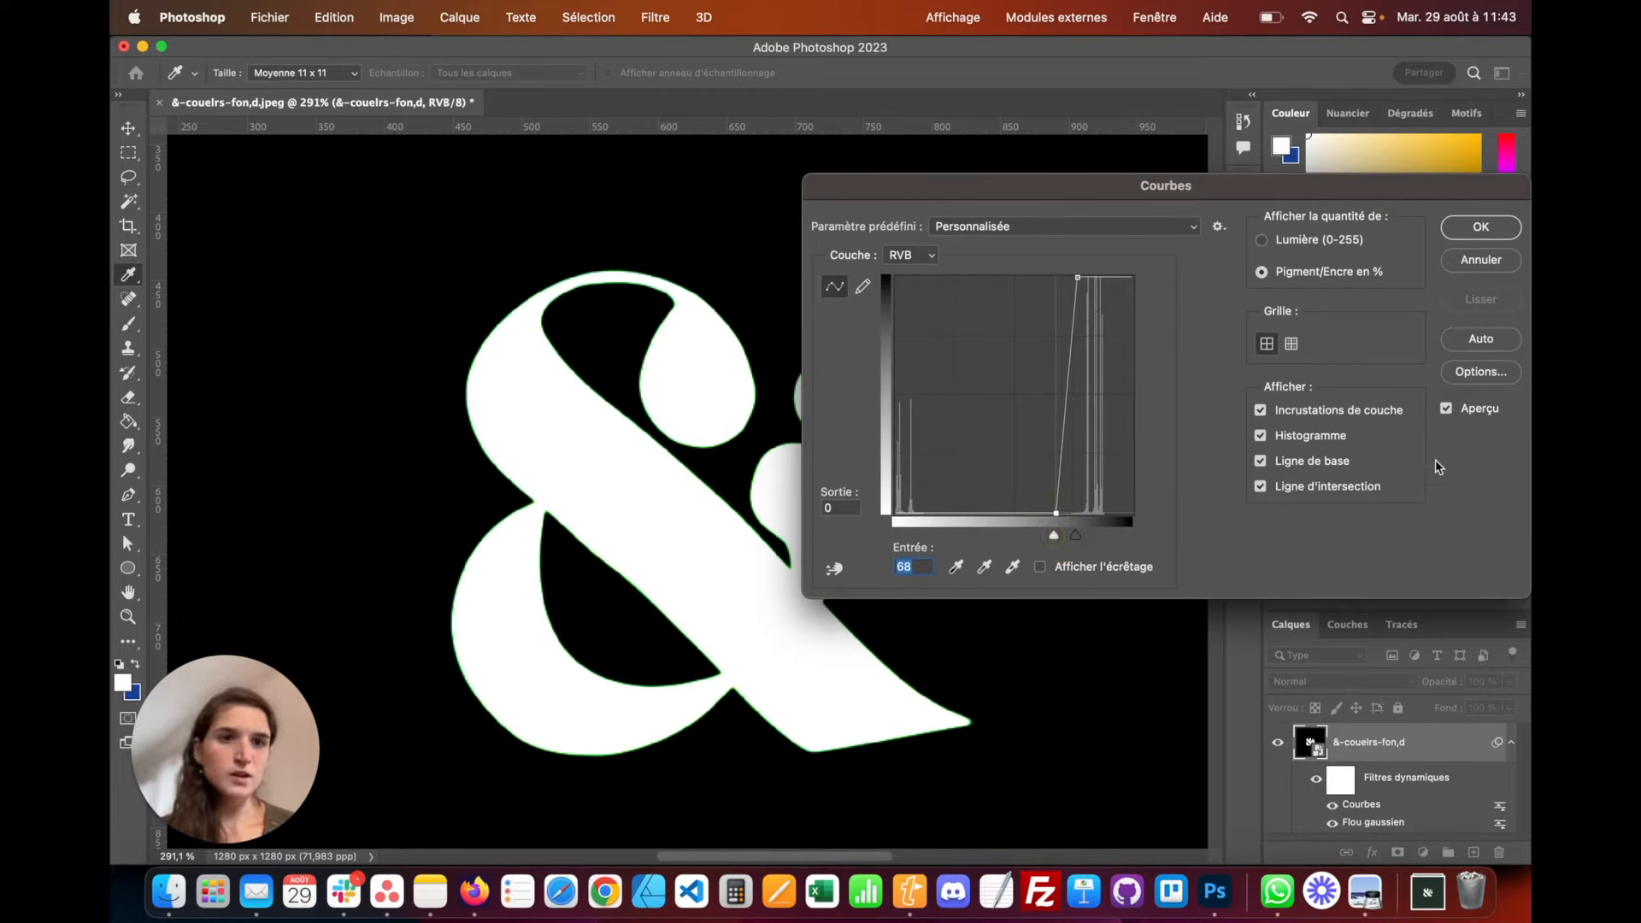
{"action": "left_click", "coordinate": [1496, 240]}
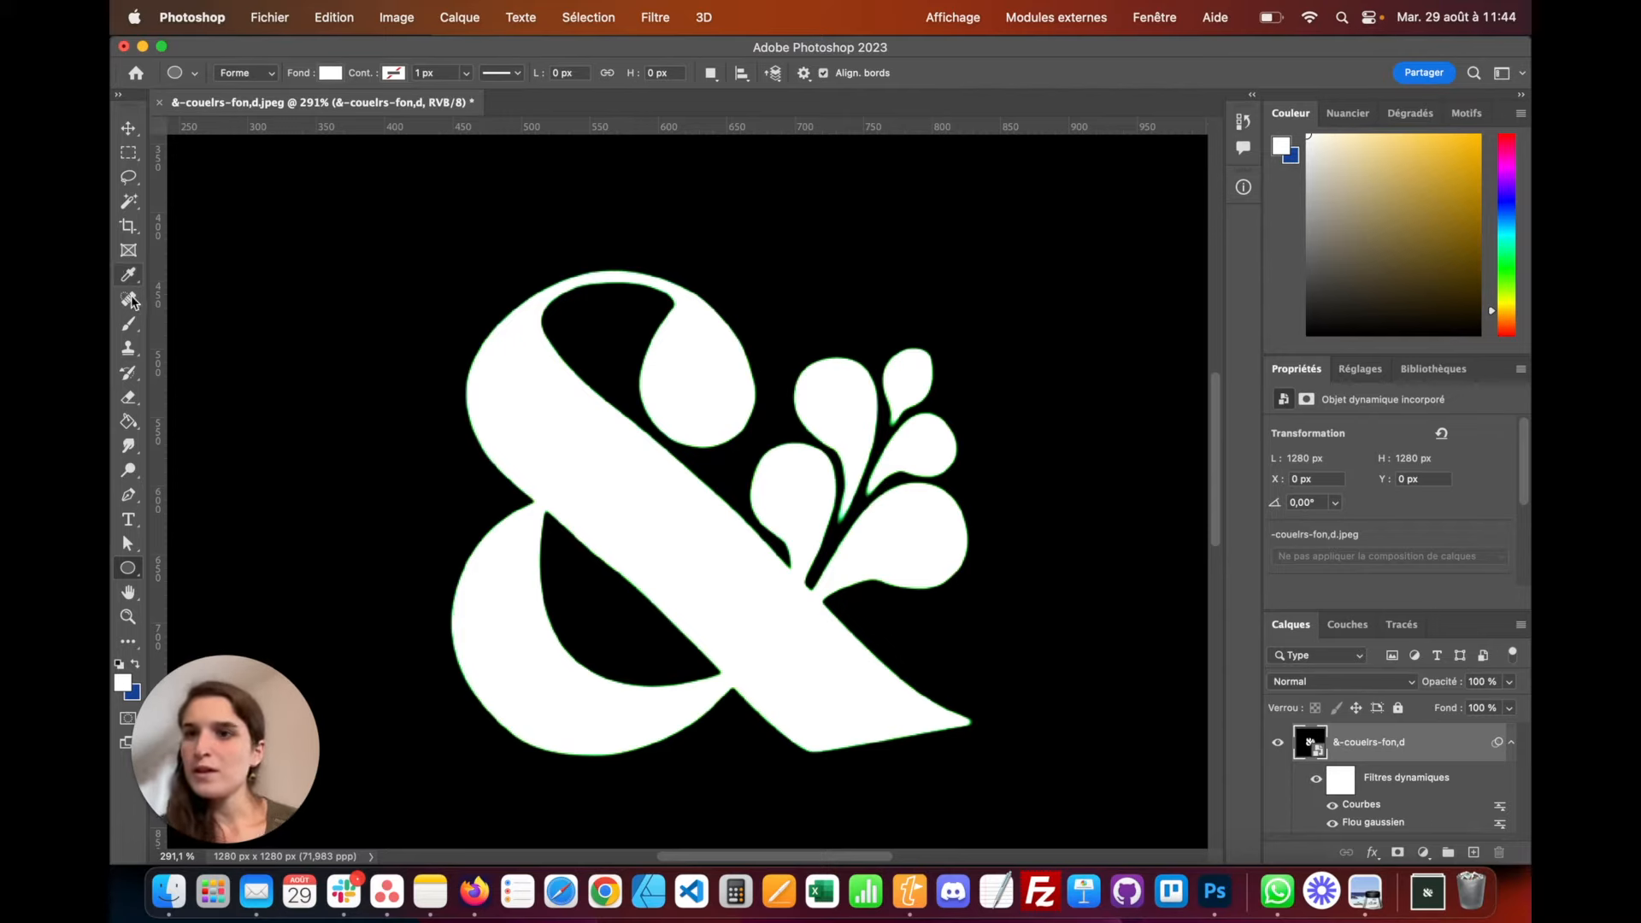
Select the white ampersand with the Magic Wand and convert the selection to a work path with a 1.0 pixel tolerance
{"action": "left_click", "coordinate": [128, 204]}
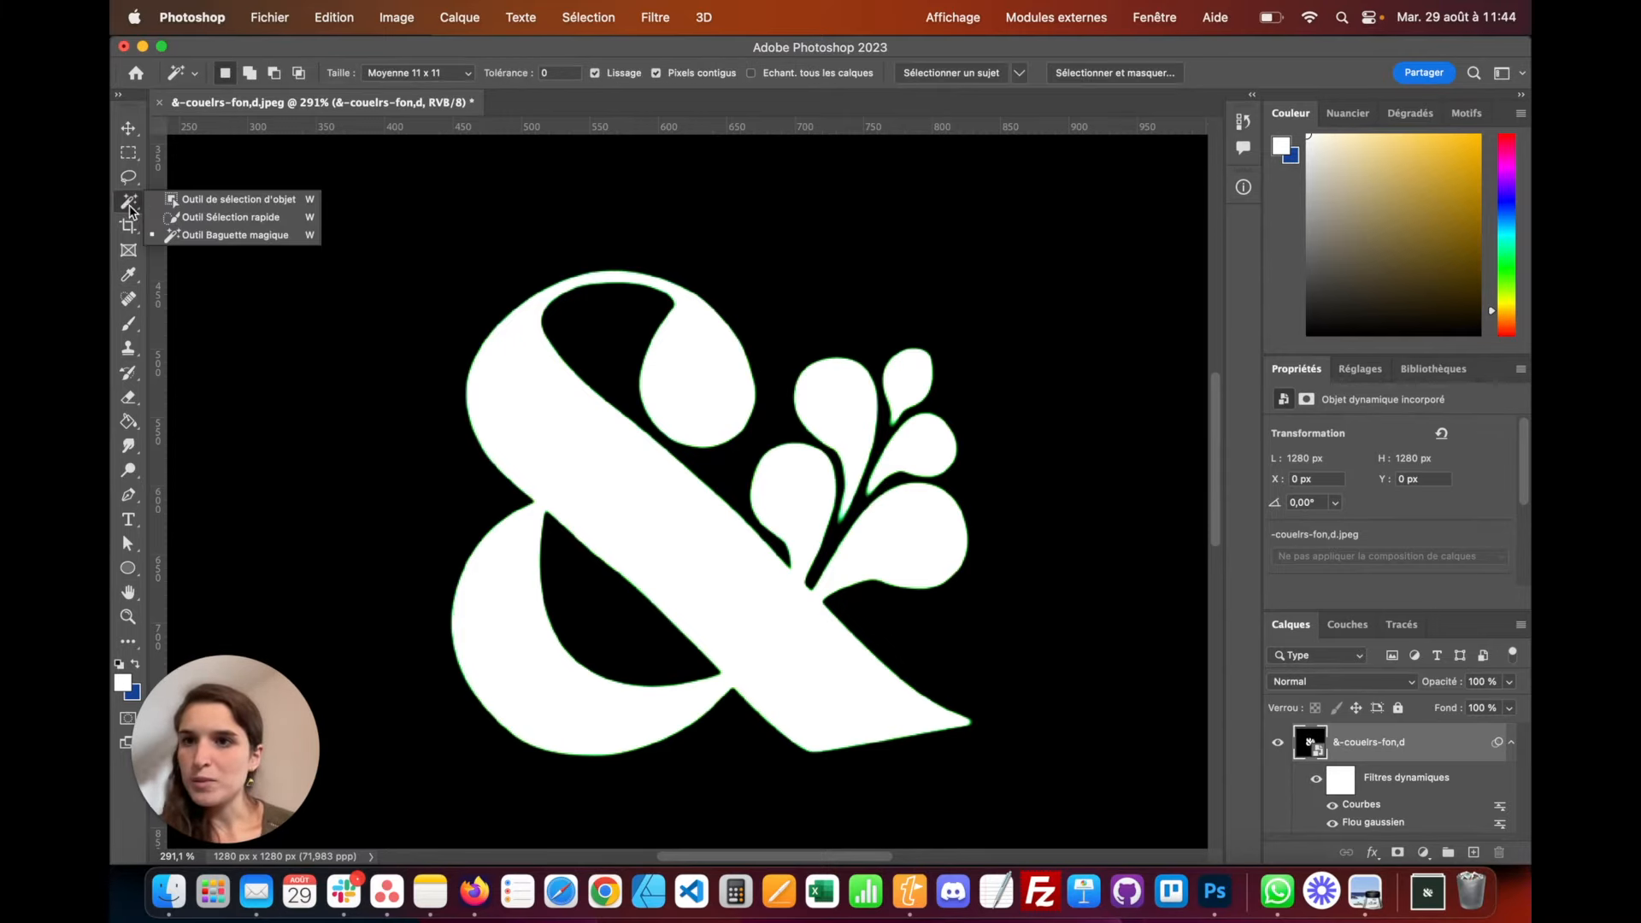
{"action": "left_click", "coordinate": [166, 235]}
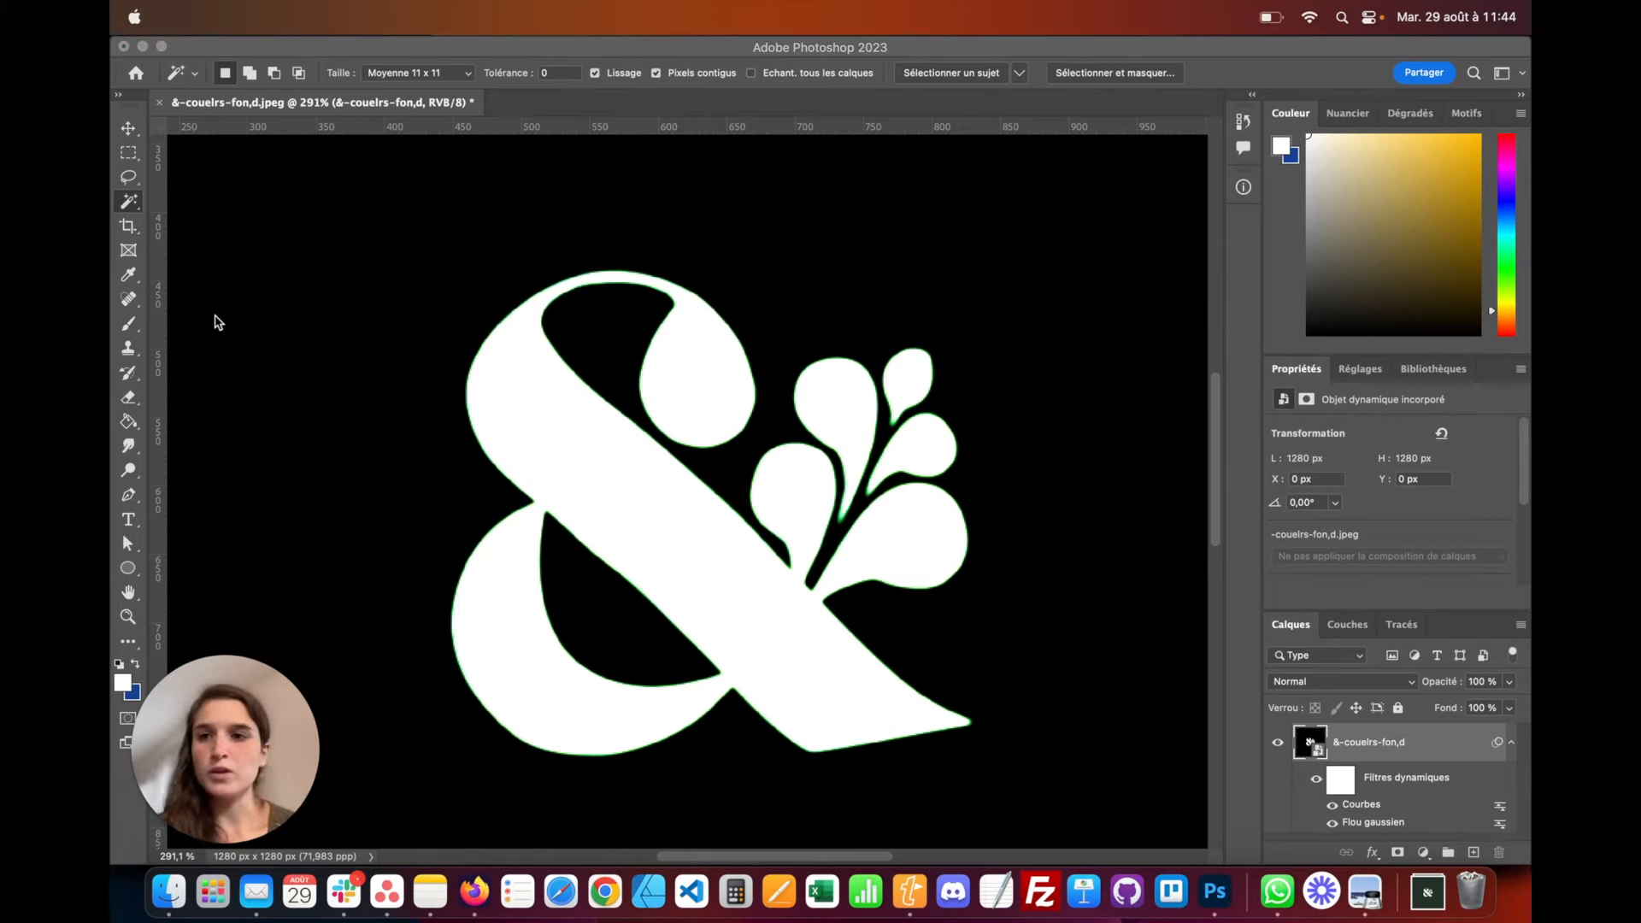
{"action": "left_click", "coordinate": [569, 355]}
{"action": "right_click", "coordinate": [569, 356]}
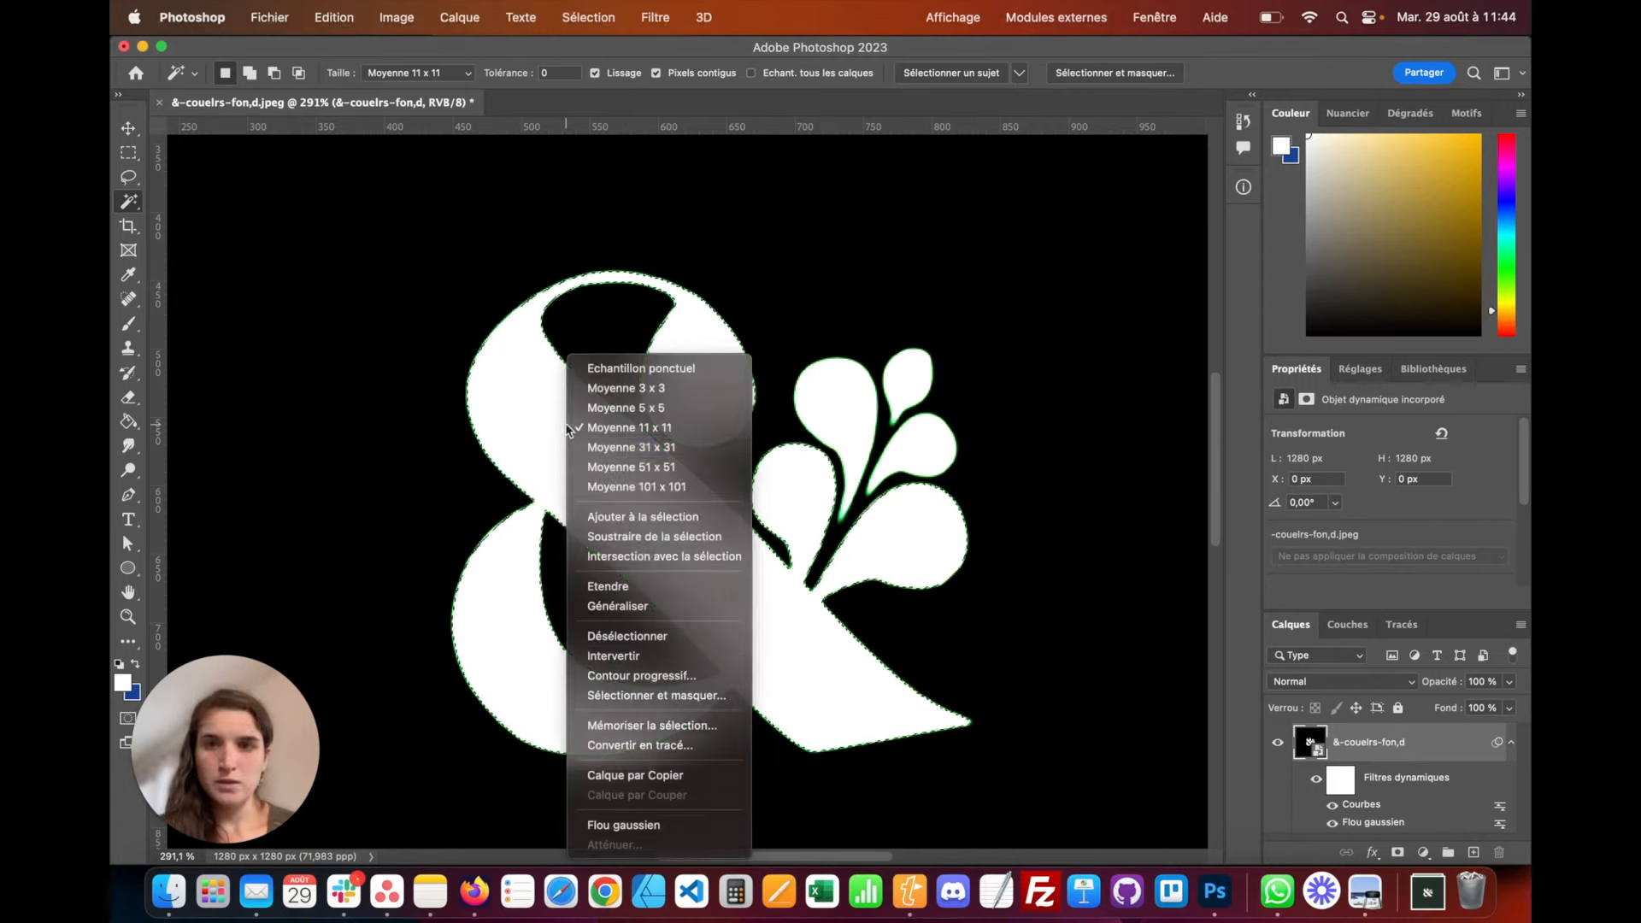
{"action": "left_click", "coordinate": [655, 746]}
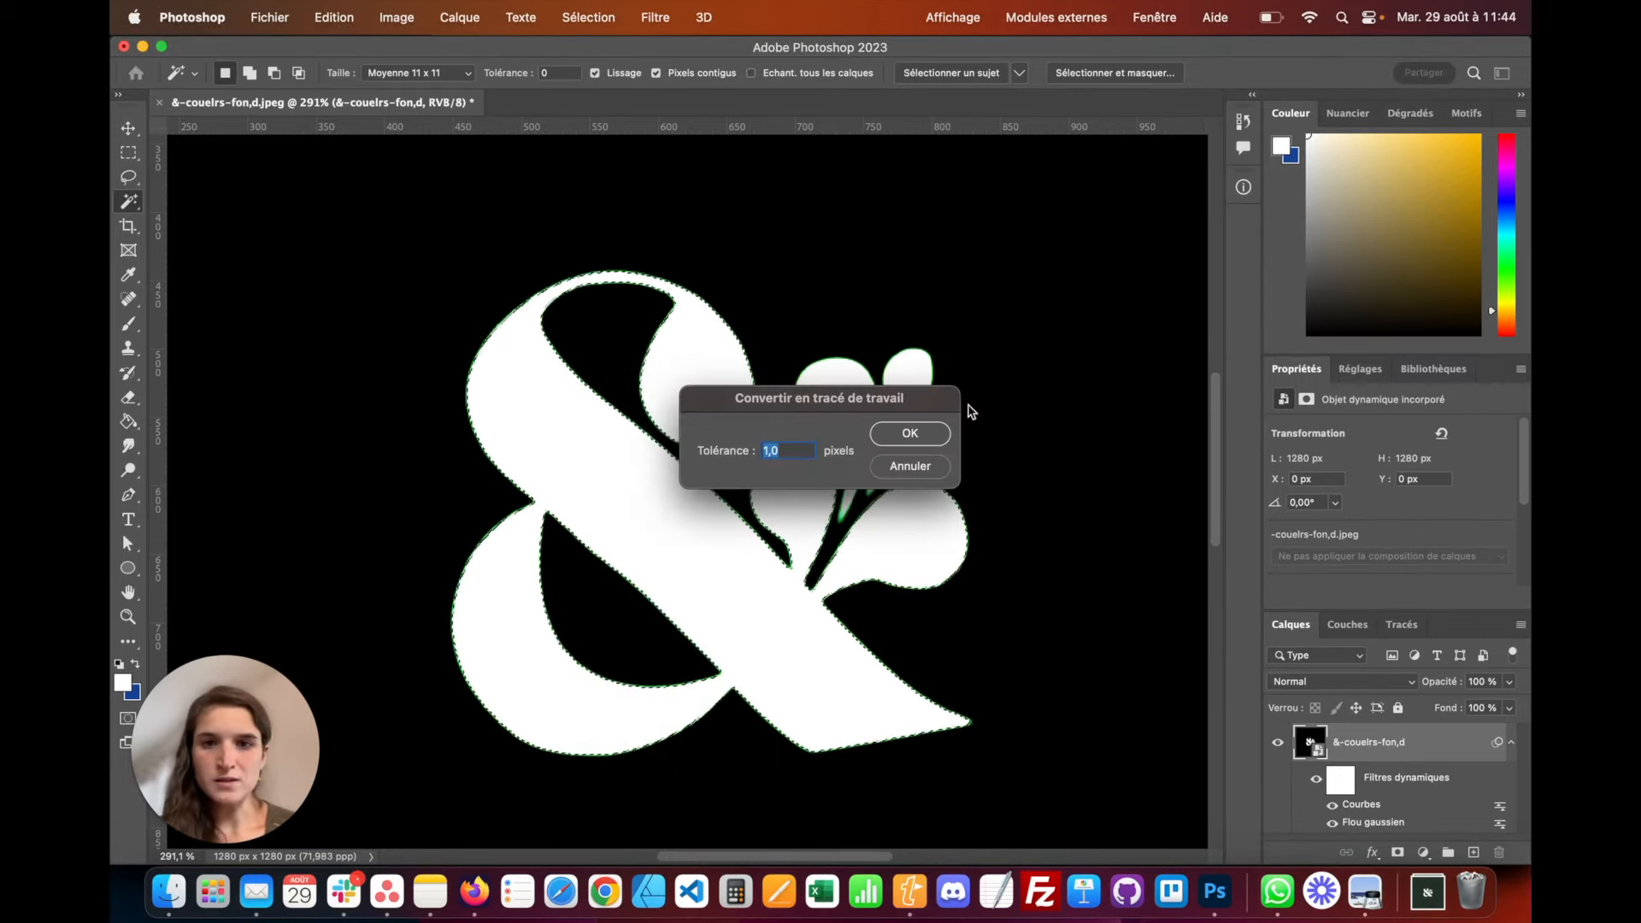
{"action": "left_click", "coordinate": [931, 435]}
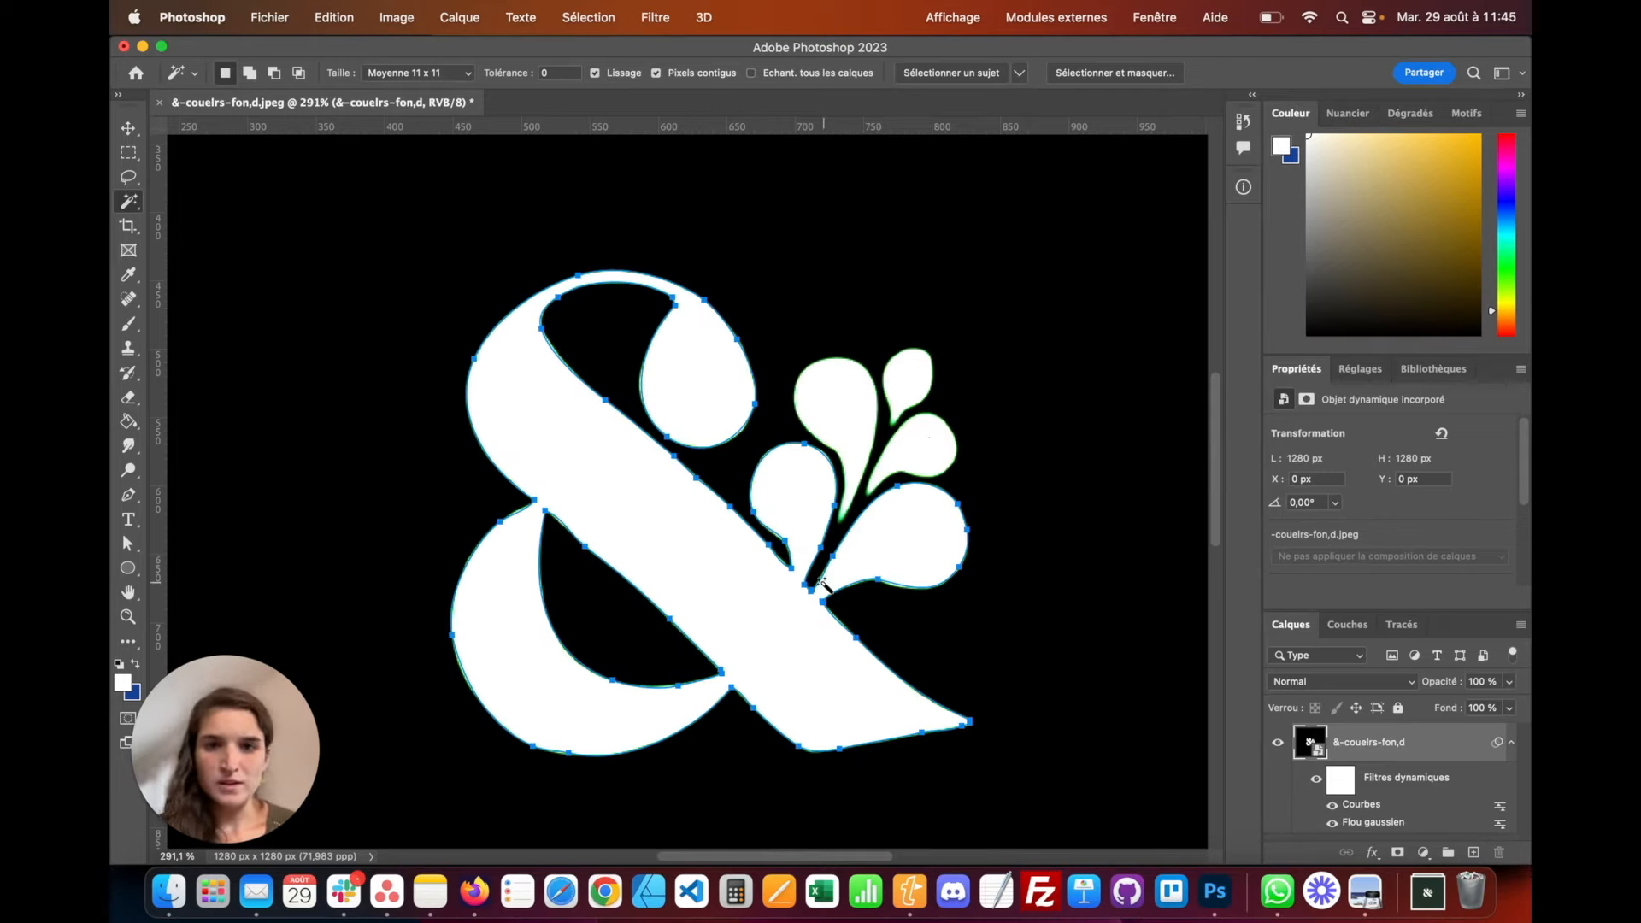
With the Curvature Pen tool, adjust the work path's anchor on the diagonal edge just below the lower counter's upper tip
{"action": "left_click", "coordinate": [132, 498]}
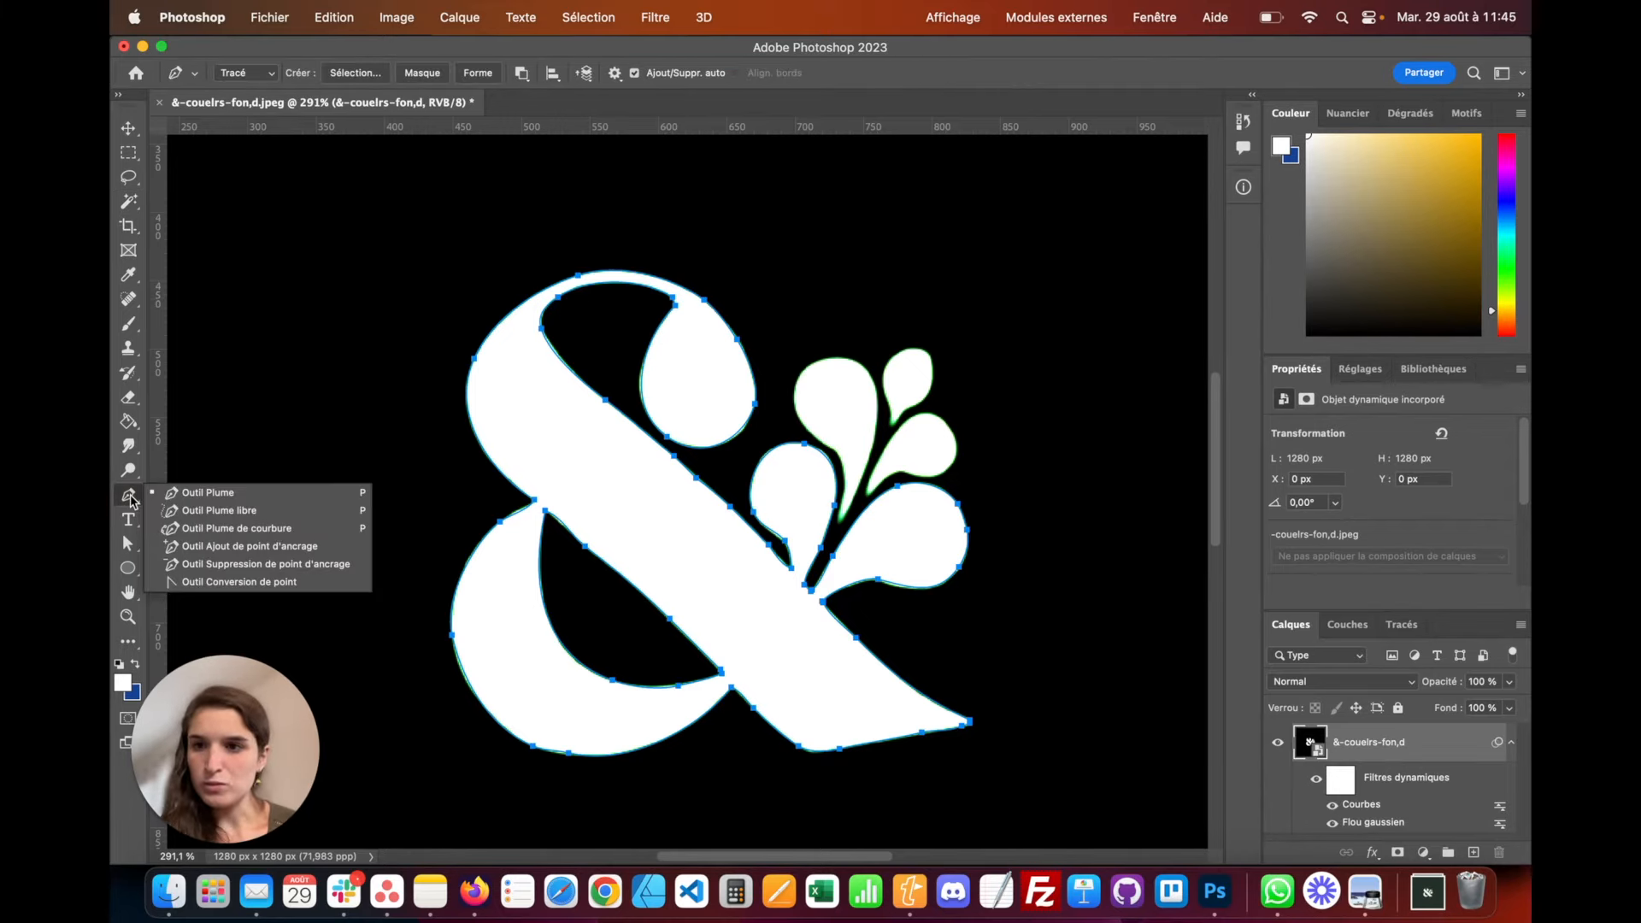
{"action": "left_click", "coordinate": [240, 529]}
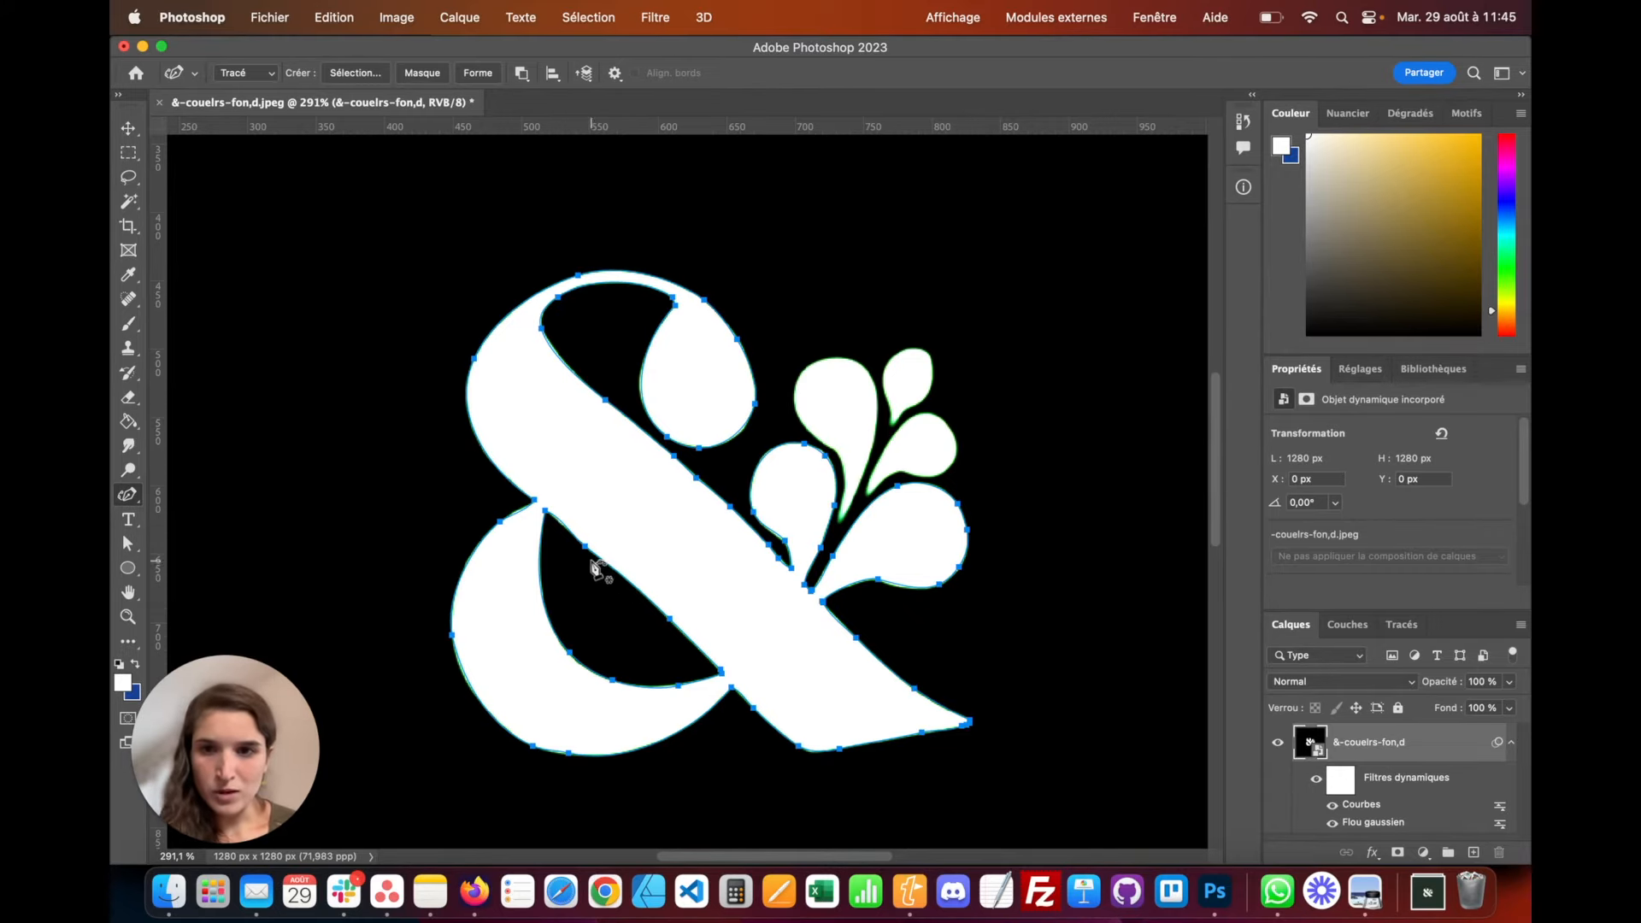
{"action": "scroll", "coordinate": [560, 540], "scroll_direction": "up", "scroll_amount": 10}
{"action": "scroll", "coordinate": [560, 540], "scroll_direction": "down", "scroll_amount": 5}
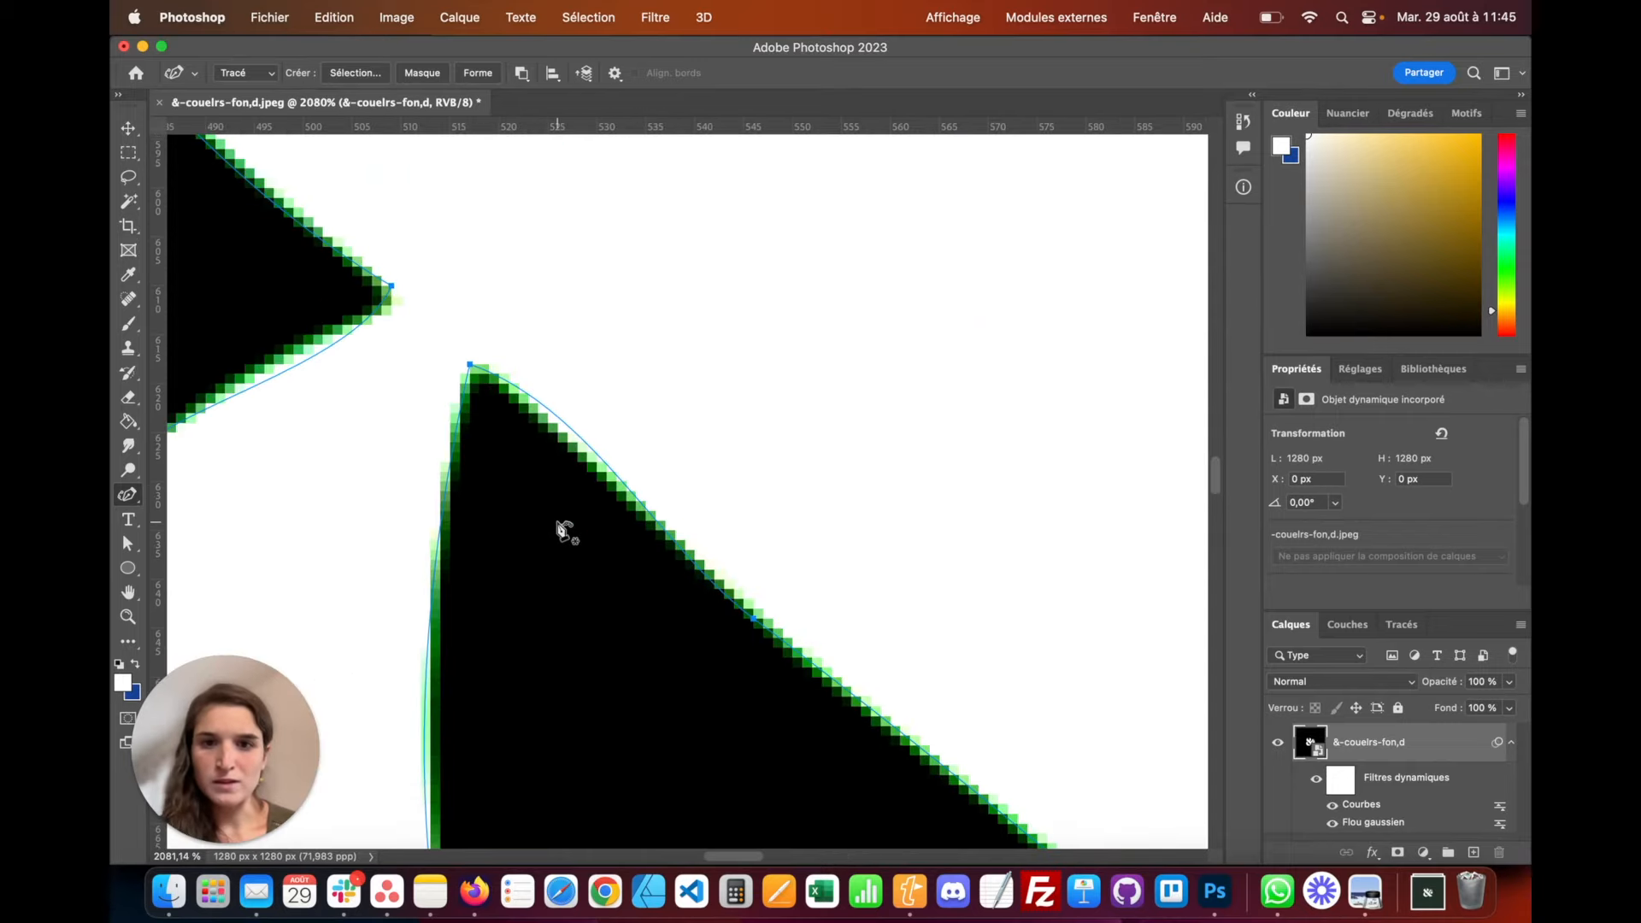
{"action": "scroll", "coordinate": [650, 560], "scroll_direction": "down", "scroll_amount": 2}
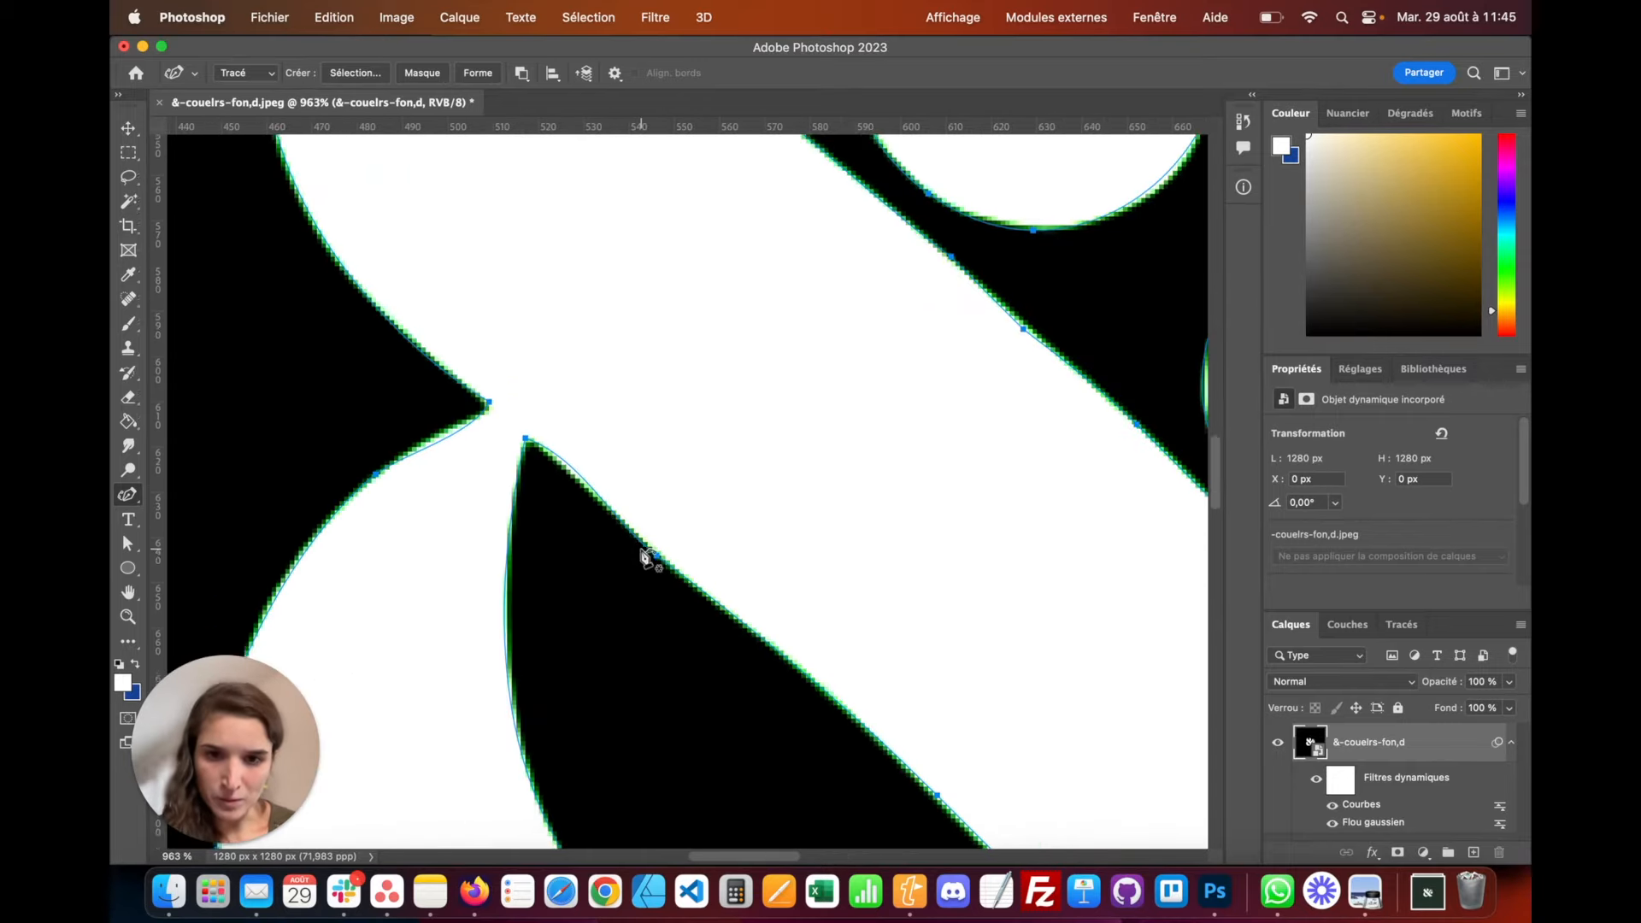
{"action": "left_click", "coordinate": [658, 543]}
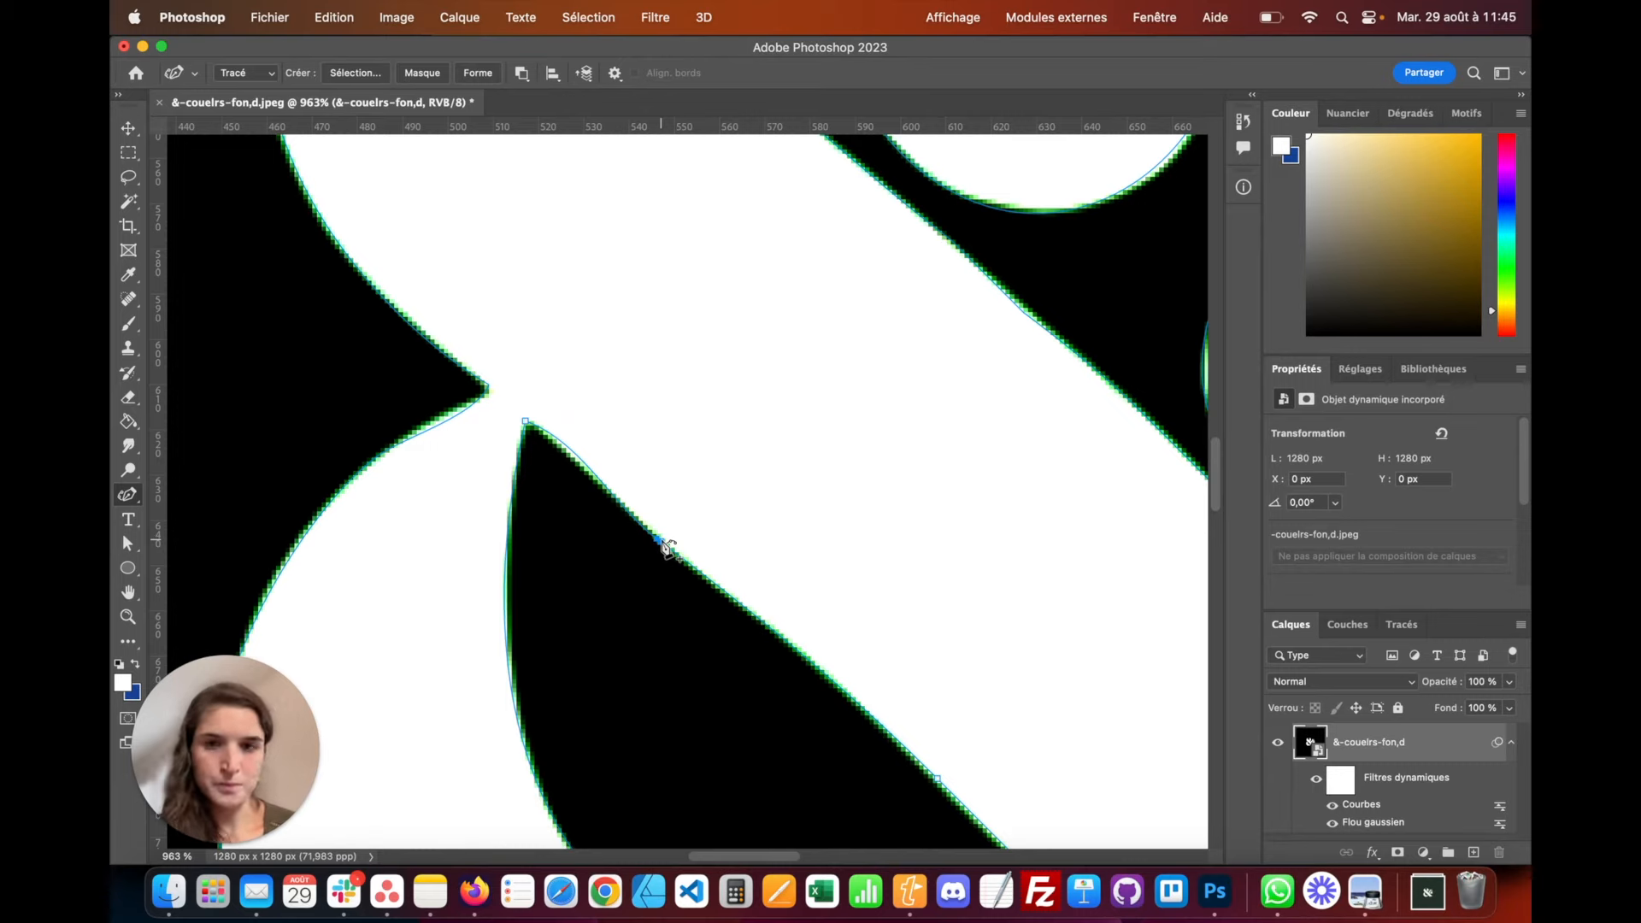
Add an anchor on the lower bowl's outer left edge, fit it to the contour, and adjust the corner anchor where the bowl meets the diagonal
{"action": "scroll", "coordinate": [671, 547], "scroll_direction": "down", "scroll_amount": 10}
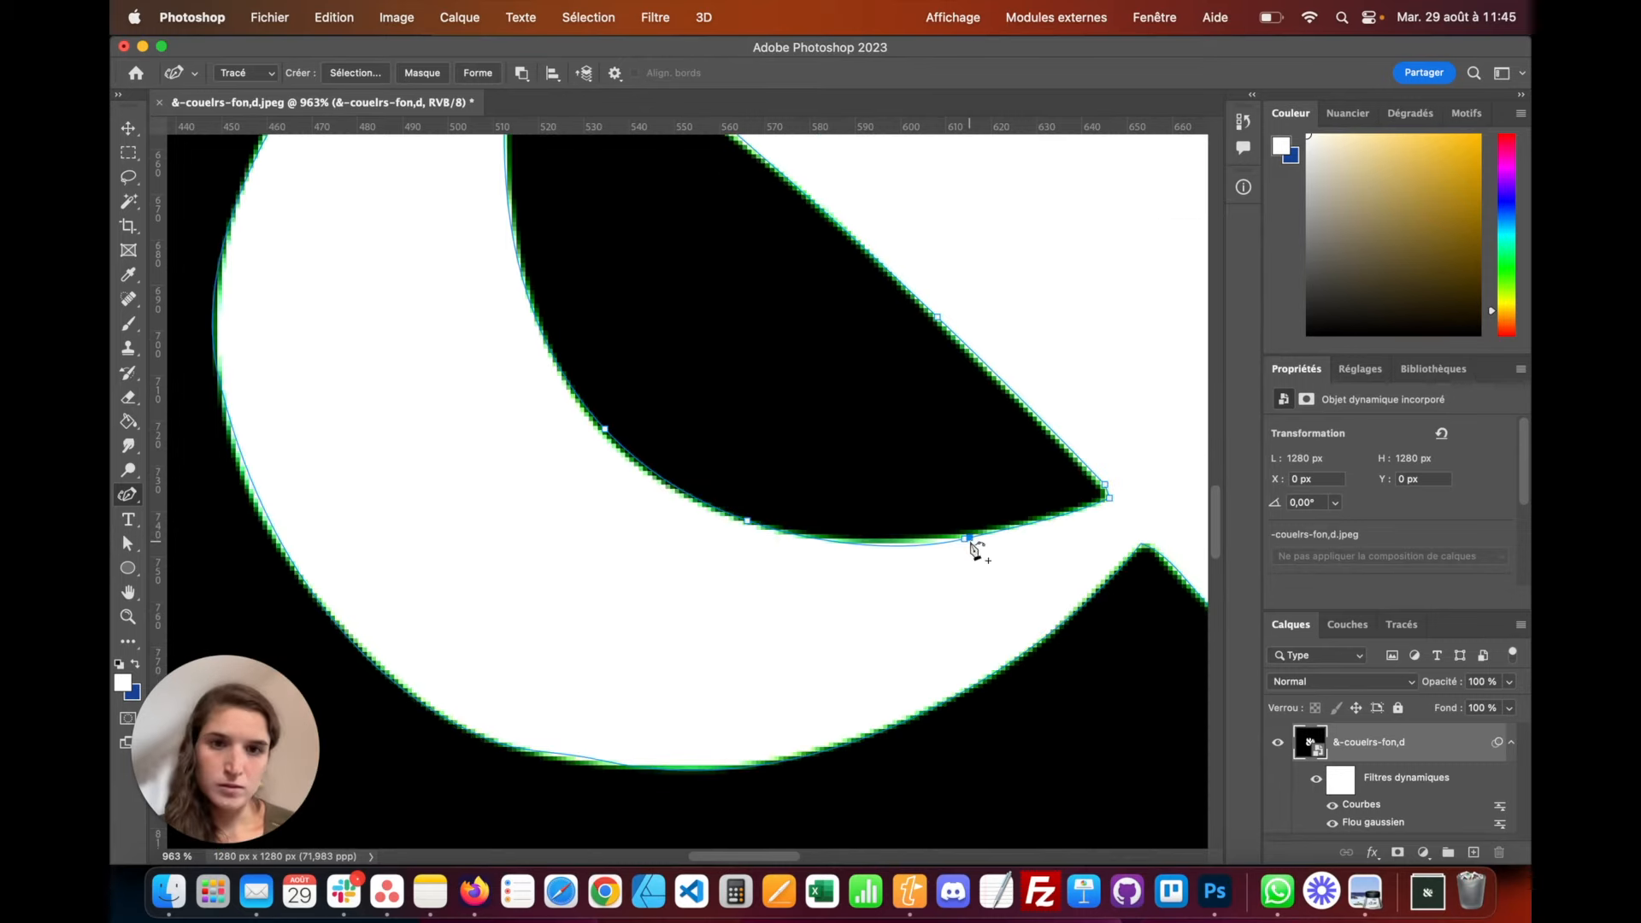
{"action": "scroll", "coordinate": [1009, 551], "scroll_direction": "right", "scroll_amount": 3}
{"action": "scroll", "coordinate": [549, 631], "scroll_direction": "left", "scroll_amount": 4}
{"action": "scroll", "coordinate": [549, 631], "scroll_direction": "up", "scroll_amount": 1}
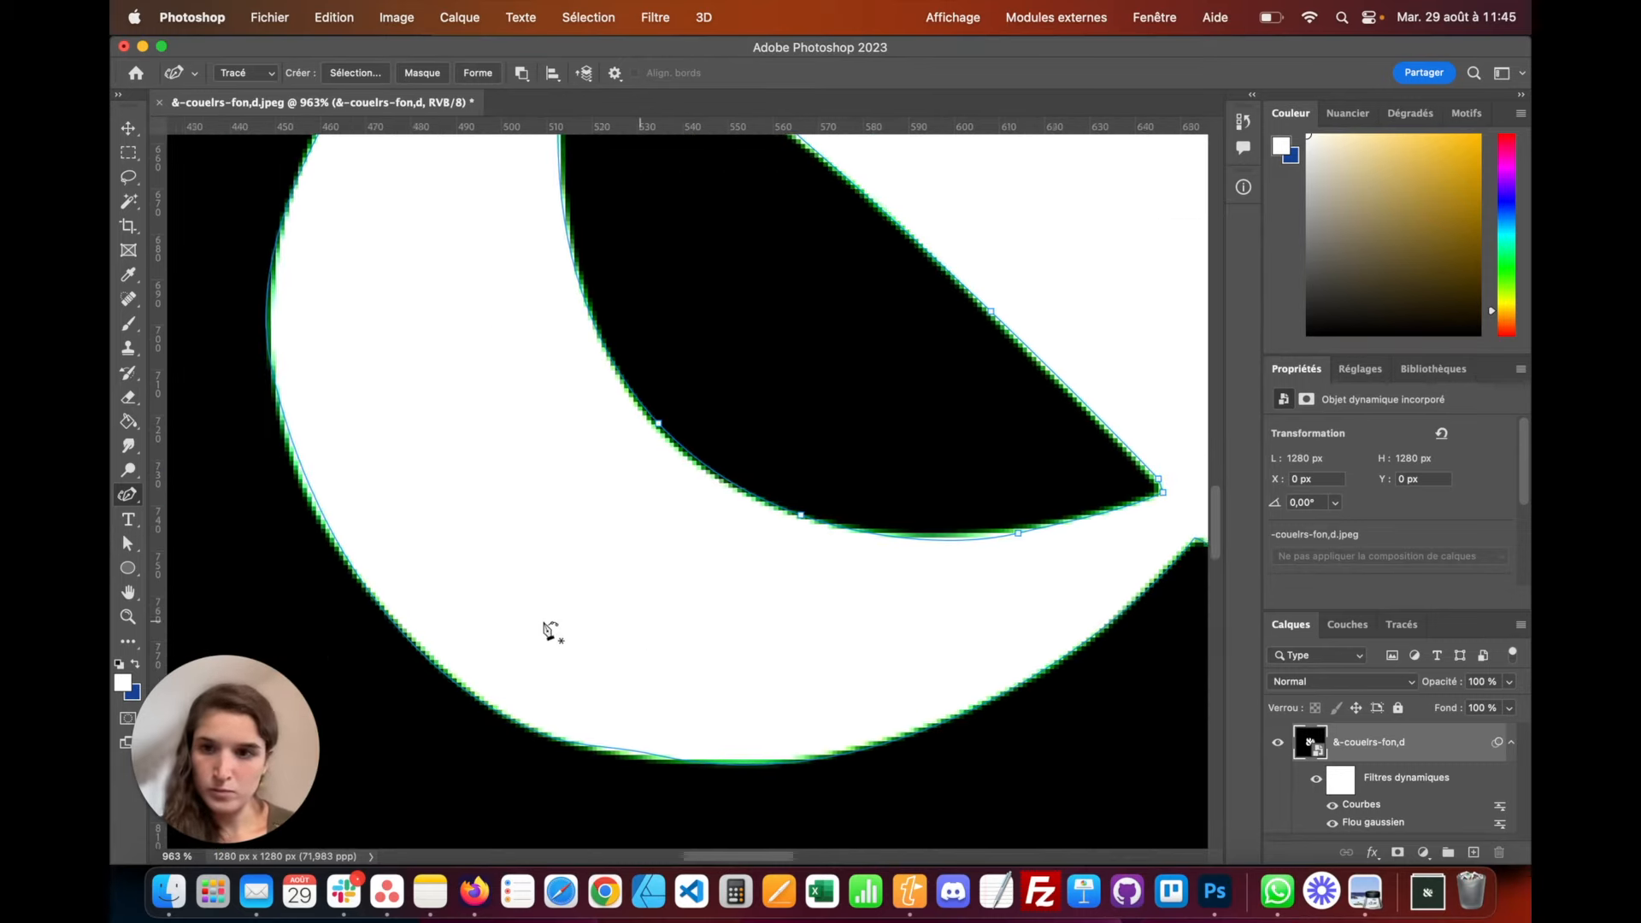
{"action": "left_click", "coordinate": [375, 590]}
{"action": "left_click_drag", "start_coordinate": [374, 590], "coordinate": [388, 589]}
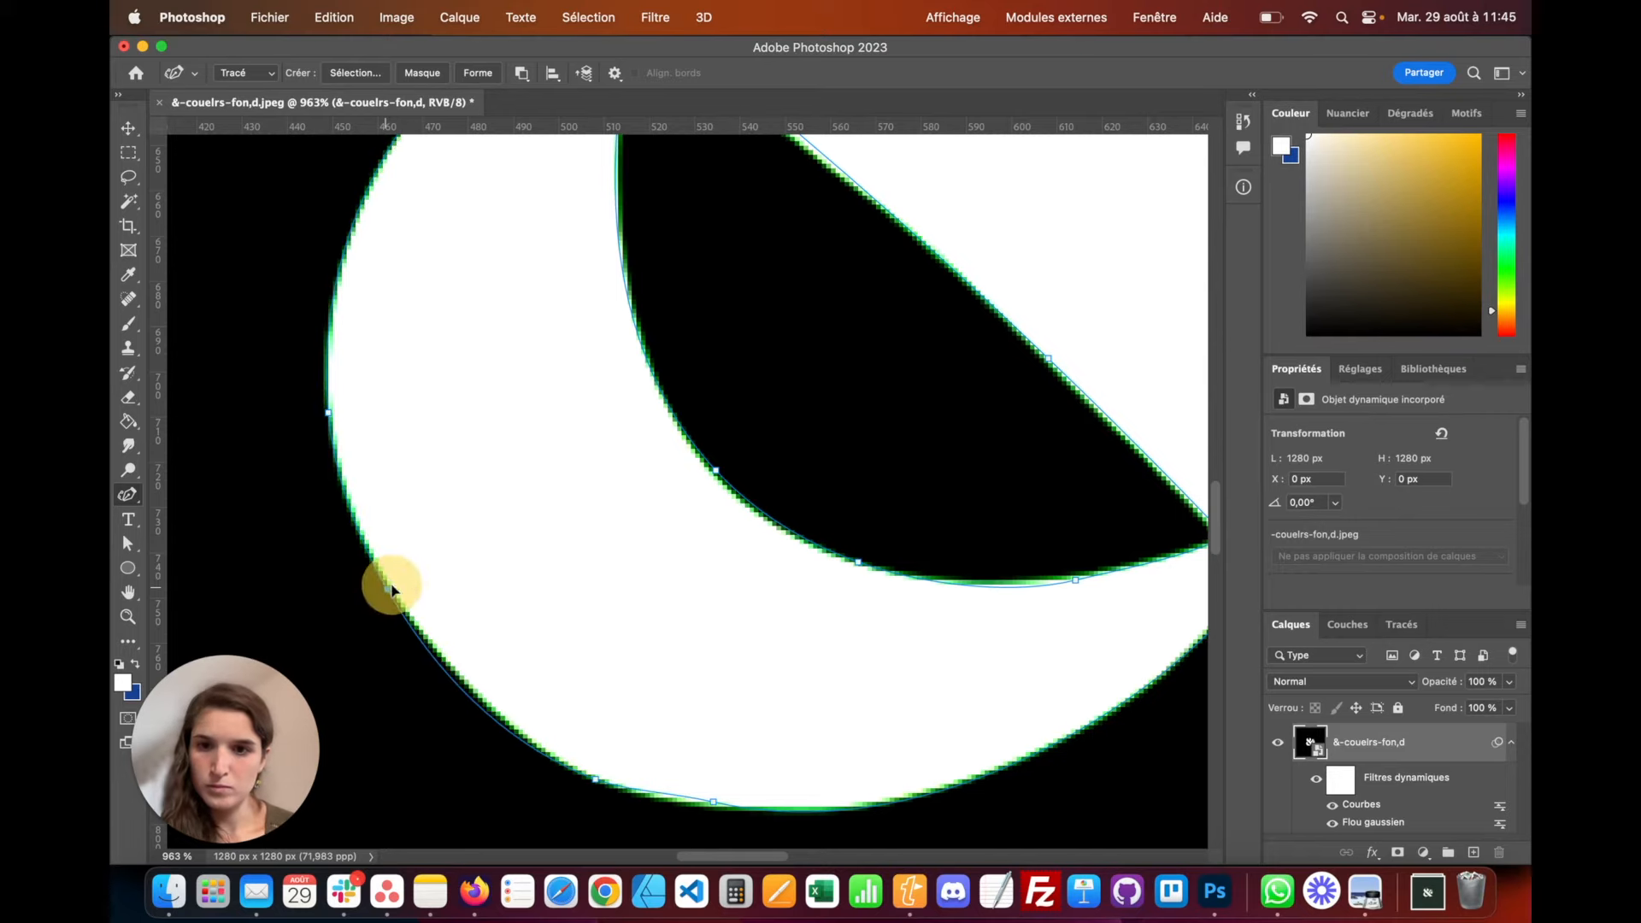
{"action": "scroll", "coordinate": [591, 651], "scroll_direction": "up", "scroll_amount": 10}
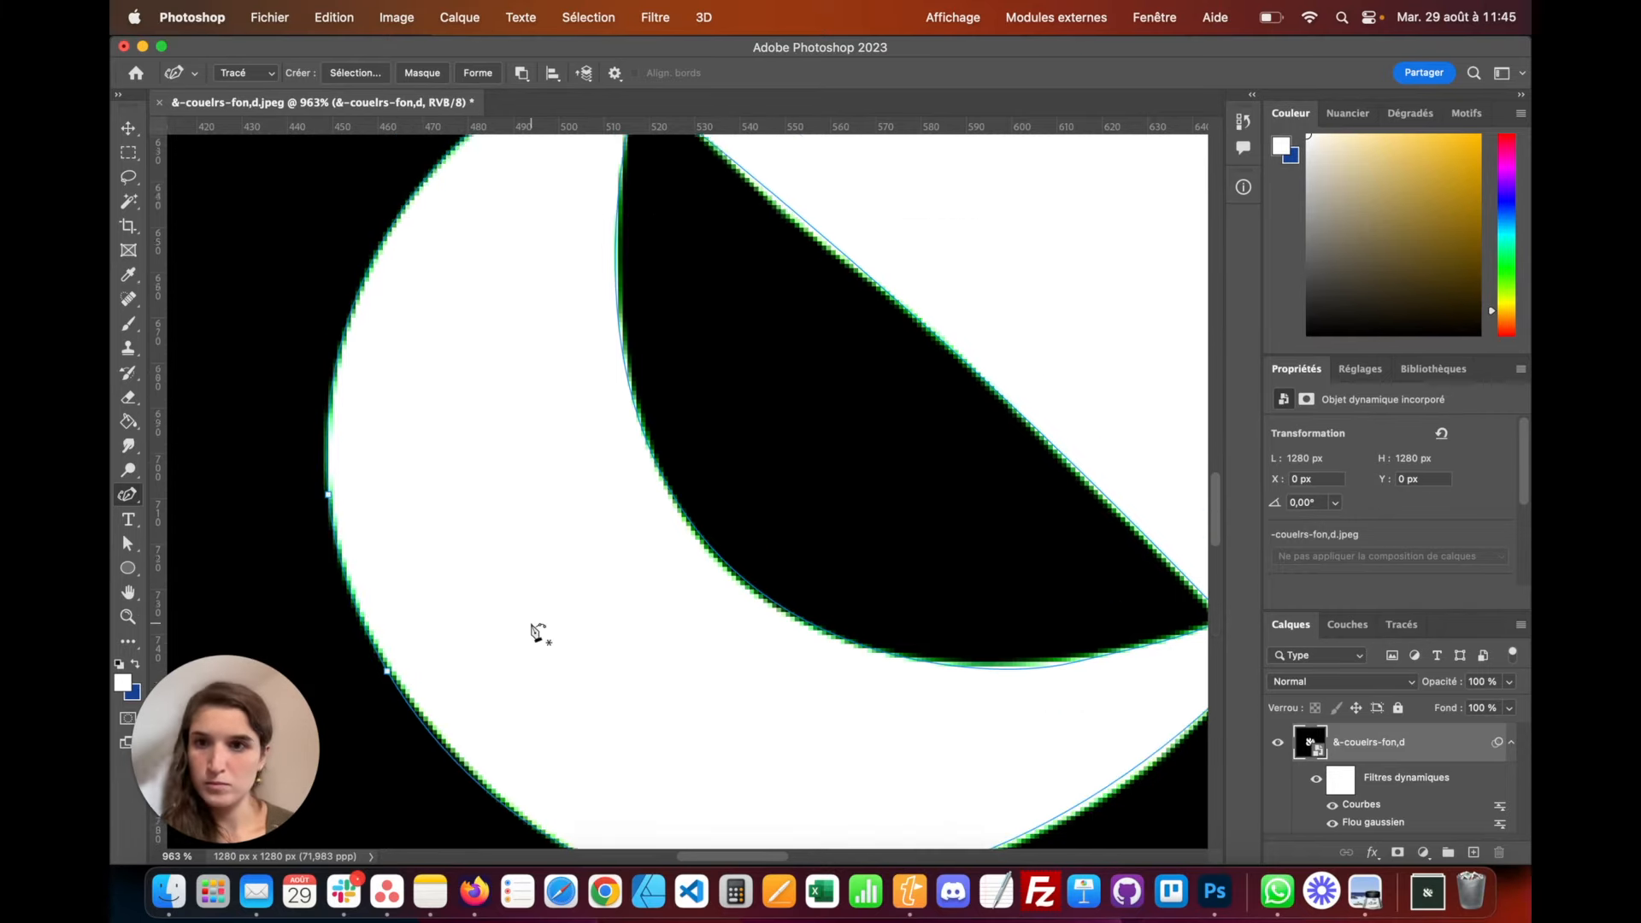
{"action": "left_click", "coordinate": [604, 345]}
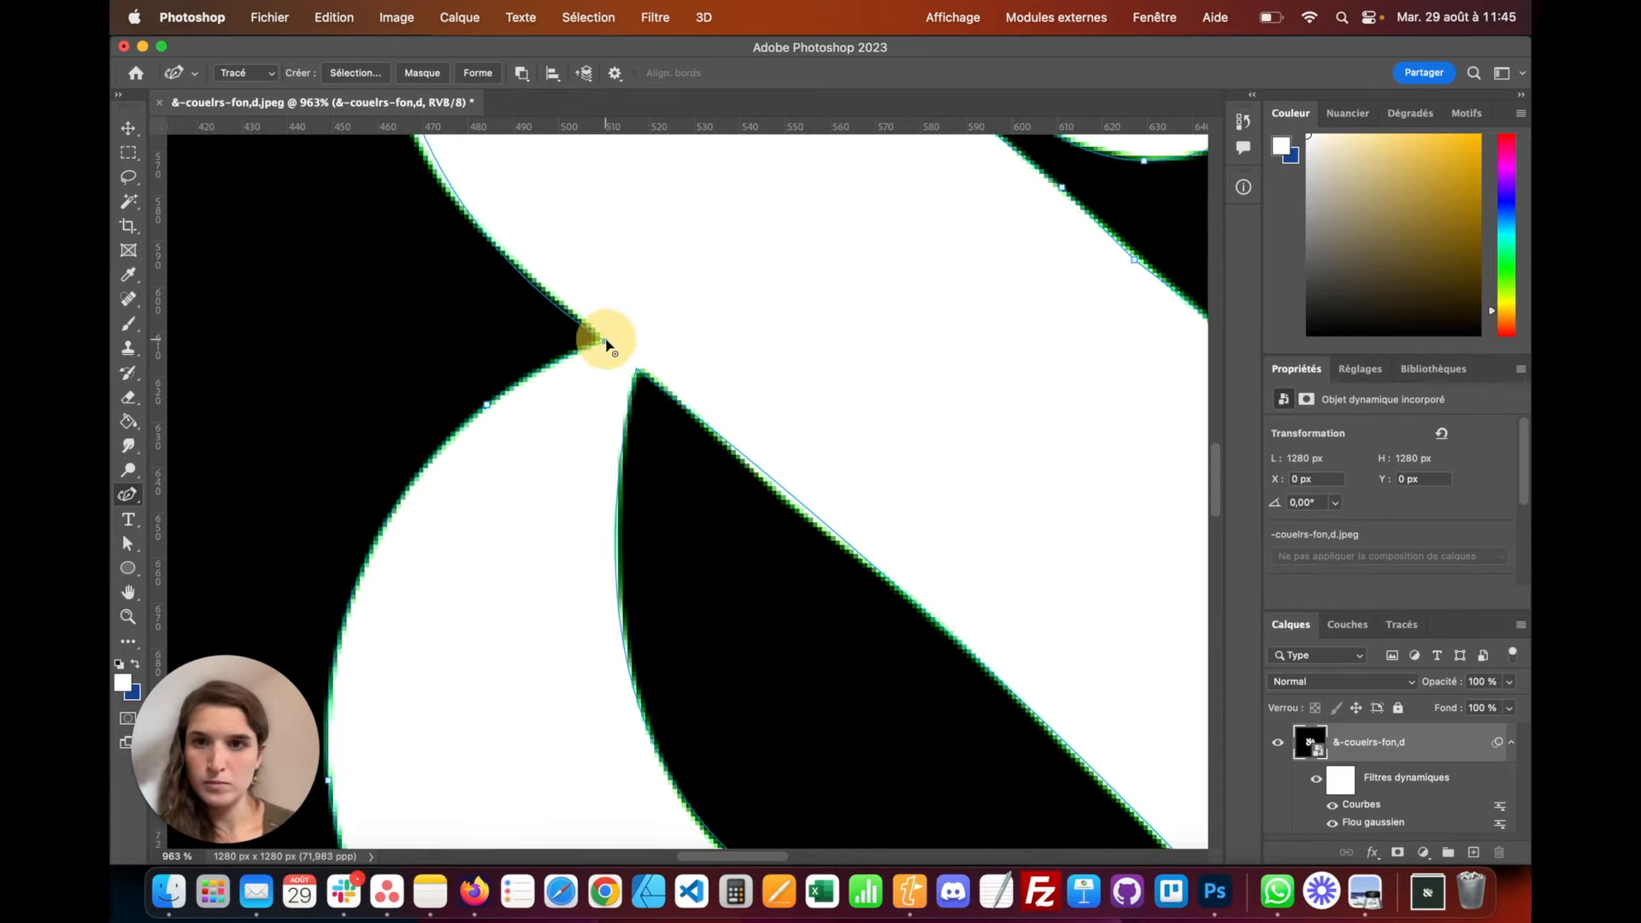
Fit the work path to the upper loop's outer left edge by placing anchor points along its contour
{"action": "scroll", "coordinate": [575, 395], "scroll_direction": "up", "scroll_amount": 14}
{"action": "left_click", "coordinate": [387, 377]}
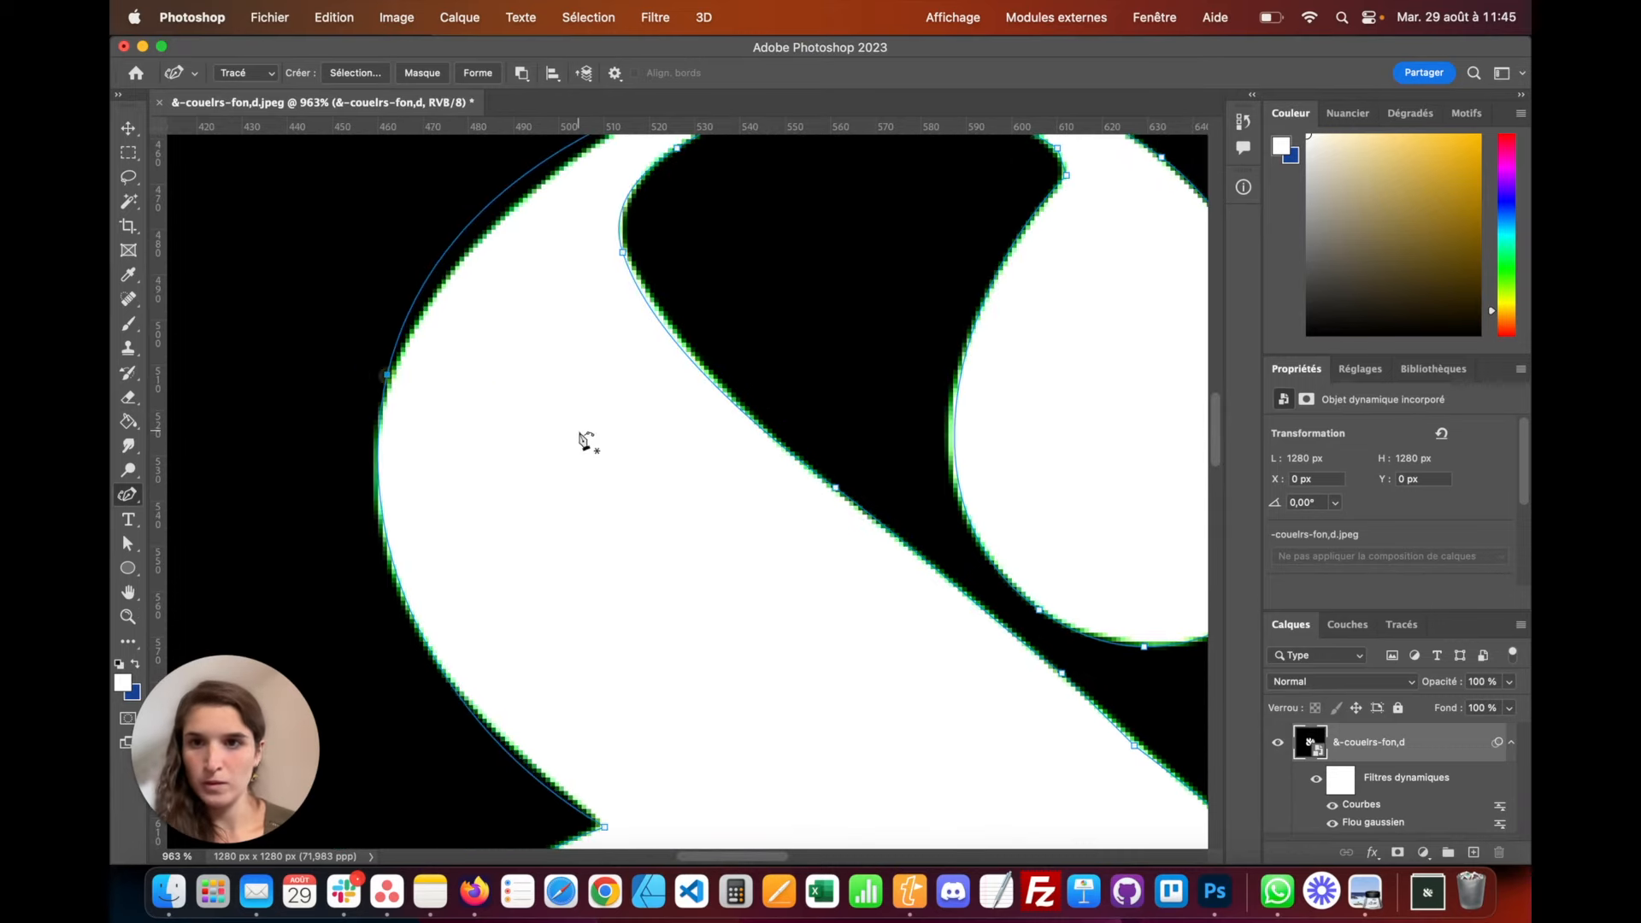
{"action": "scroll", "coordinate": [598, 427], "scroll_direction": "up", "scroll_amount": 4}
{"action": "left_click", "coordinate": [536, 338]}
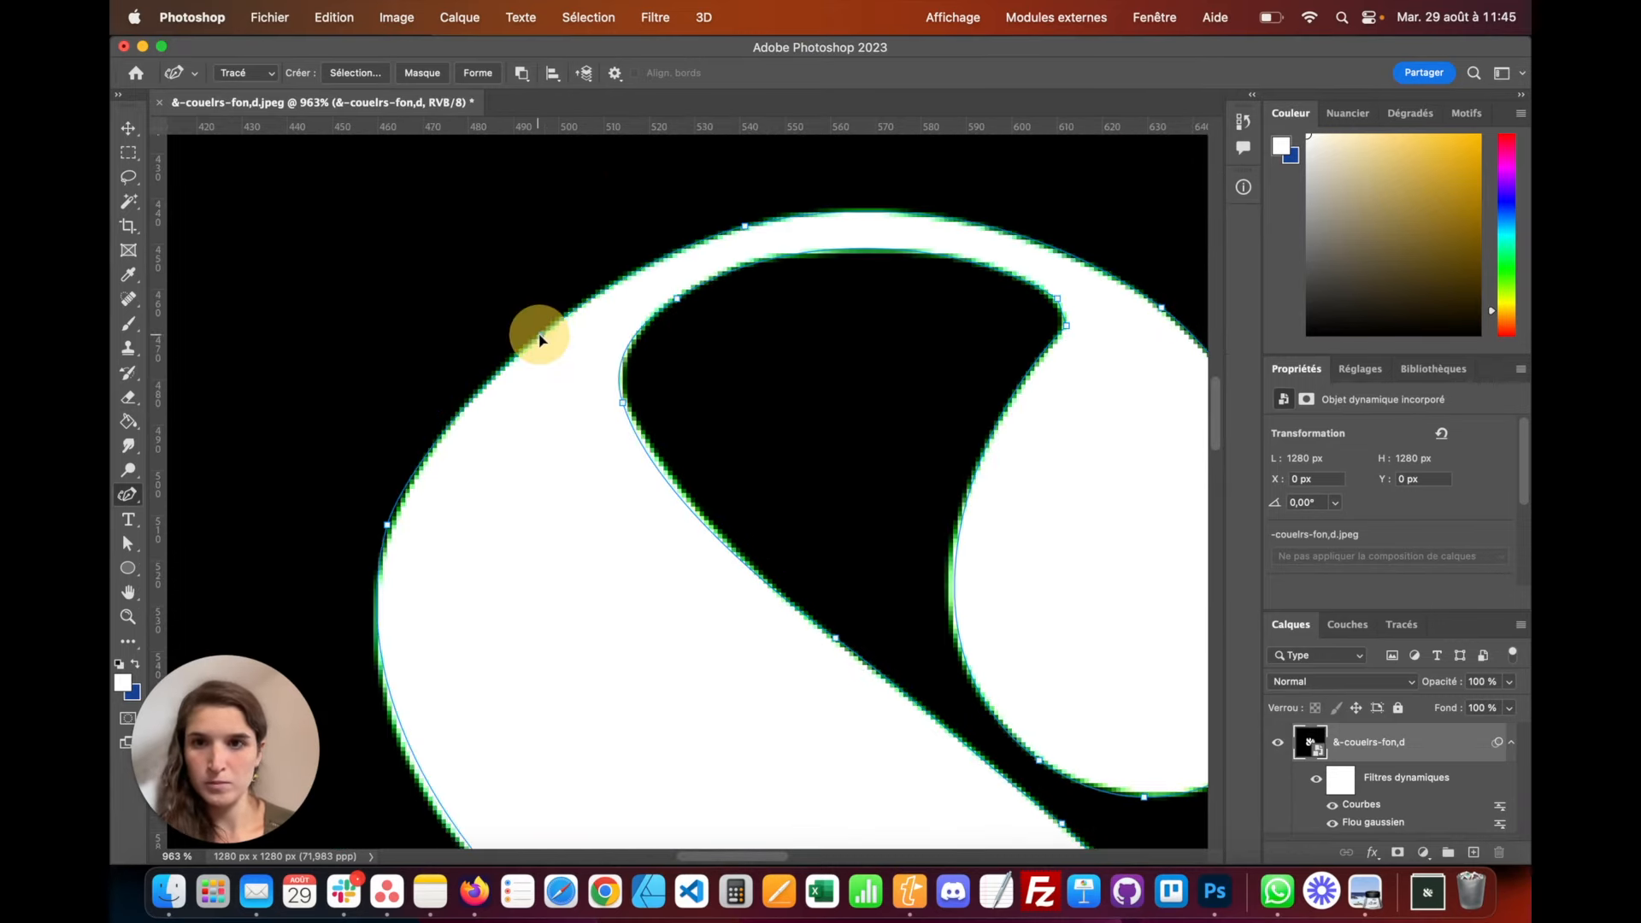
Reposition the anchors on the left and lower edges of the ampersand's teardrop terminal to follow its contour
{"action": "scroll", "coordinate": [975, 410], "scroll_direction": "right", "scroll_amount": 5}
{"action": "scroll", "coordinate": [960, 407], "scroll_direction": "down", "scroll_amount": 3}
{"action": "left_click_drag", "start_coordinate": [913, 719], "coordinate": [960, 701]}
{"action": "left_click_drag", "start_coordinate": [738, 474], "coordinate": [714, 549]}
{"action": "scroll", "coordinate": [524, 487], "scroll_direction": "down", "scroll_amount": 8}
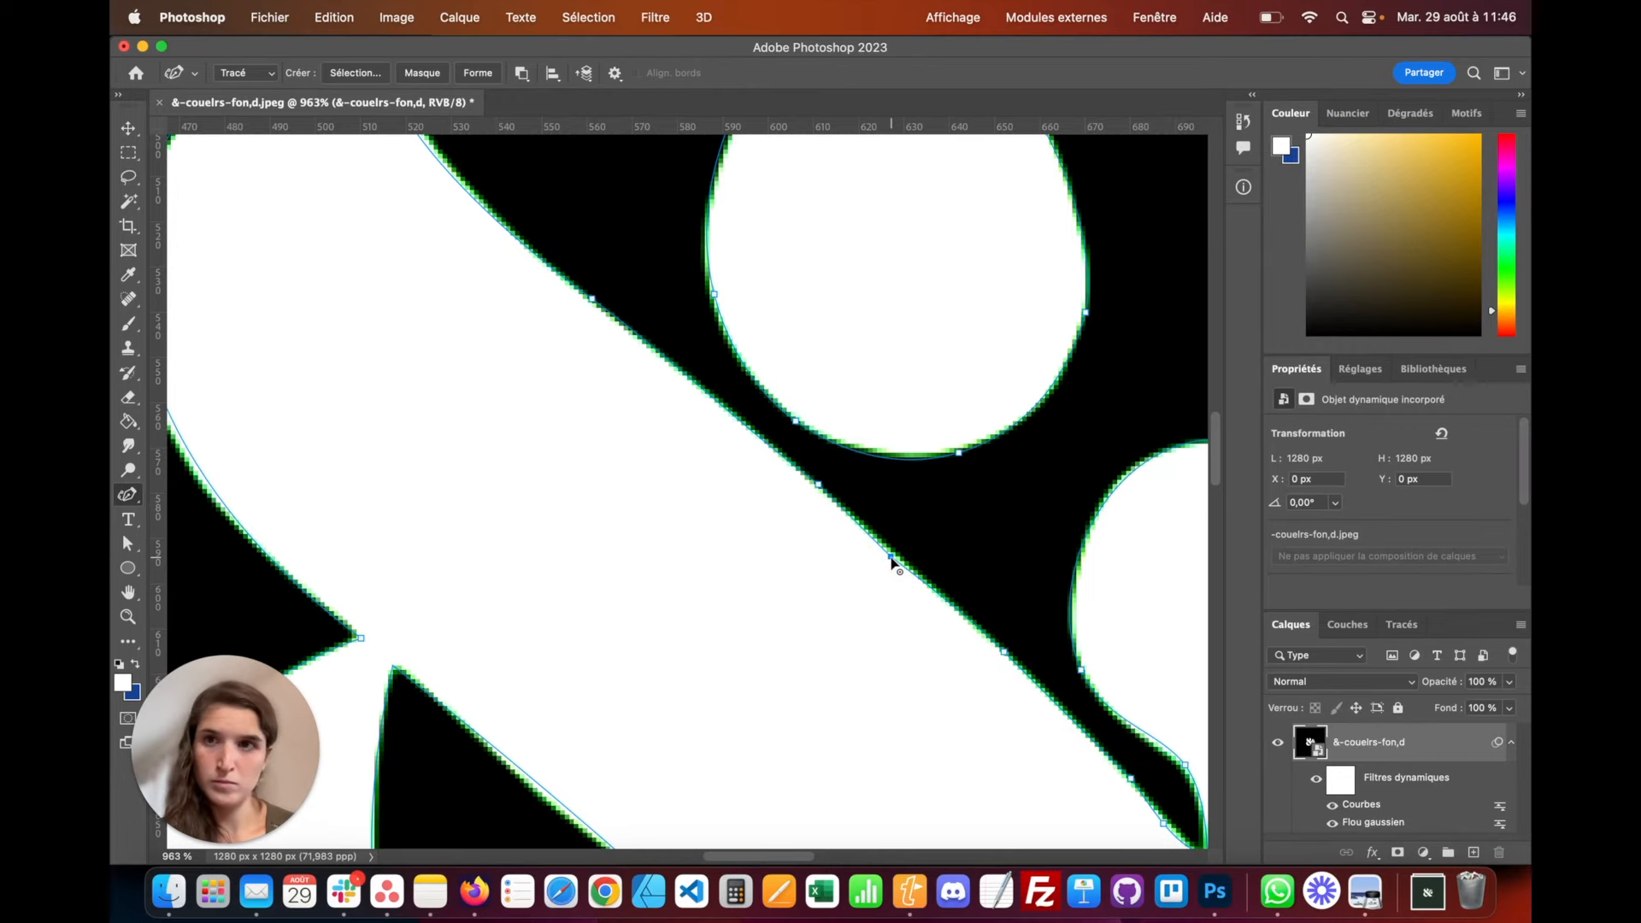
Delete the surplus anchor on the diagonal edge just above the sharp tip beside the lower-left droplet
{"action": "scroll", "coordinate": [895, 598], "scroll_direction": "right", "scroll_amount": 10}
{"action": "scroll", "coordinate": [894, 597], "scroll_direction": "down", "scroll_amount": 6}
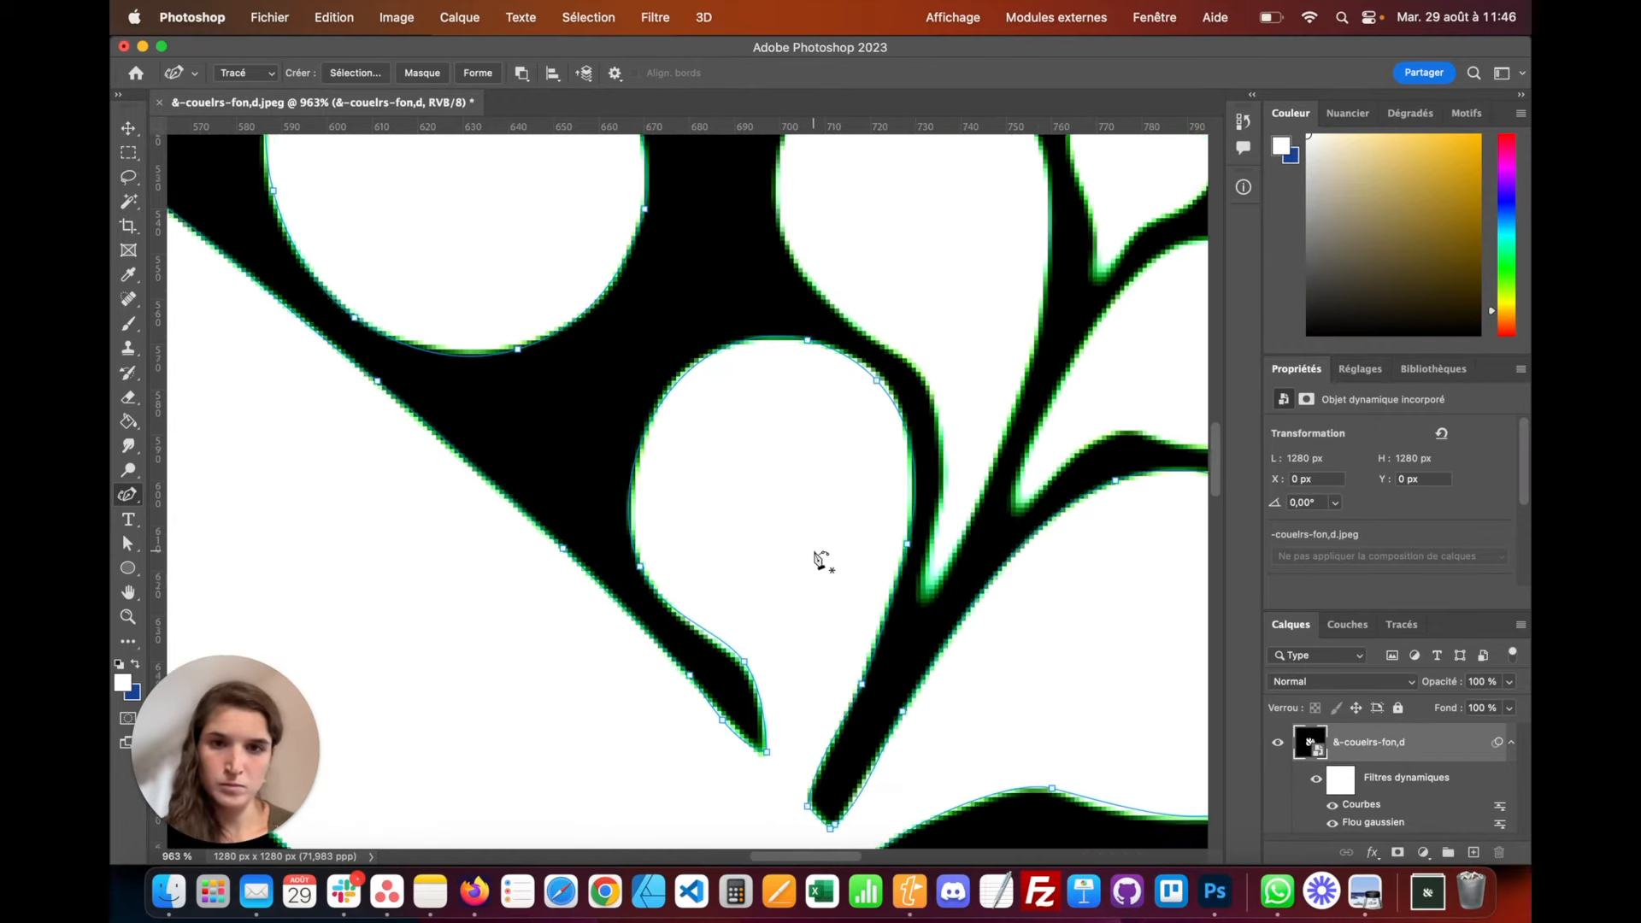
{"action": "left_click", "coordinate": [723, 593]}
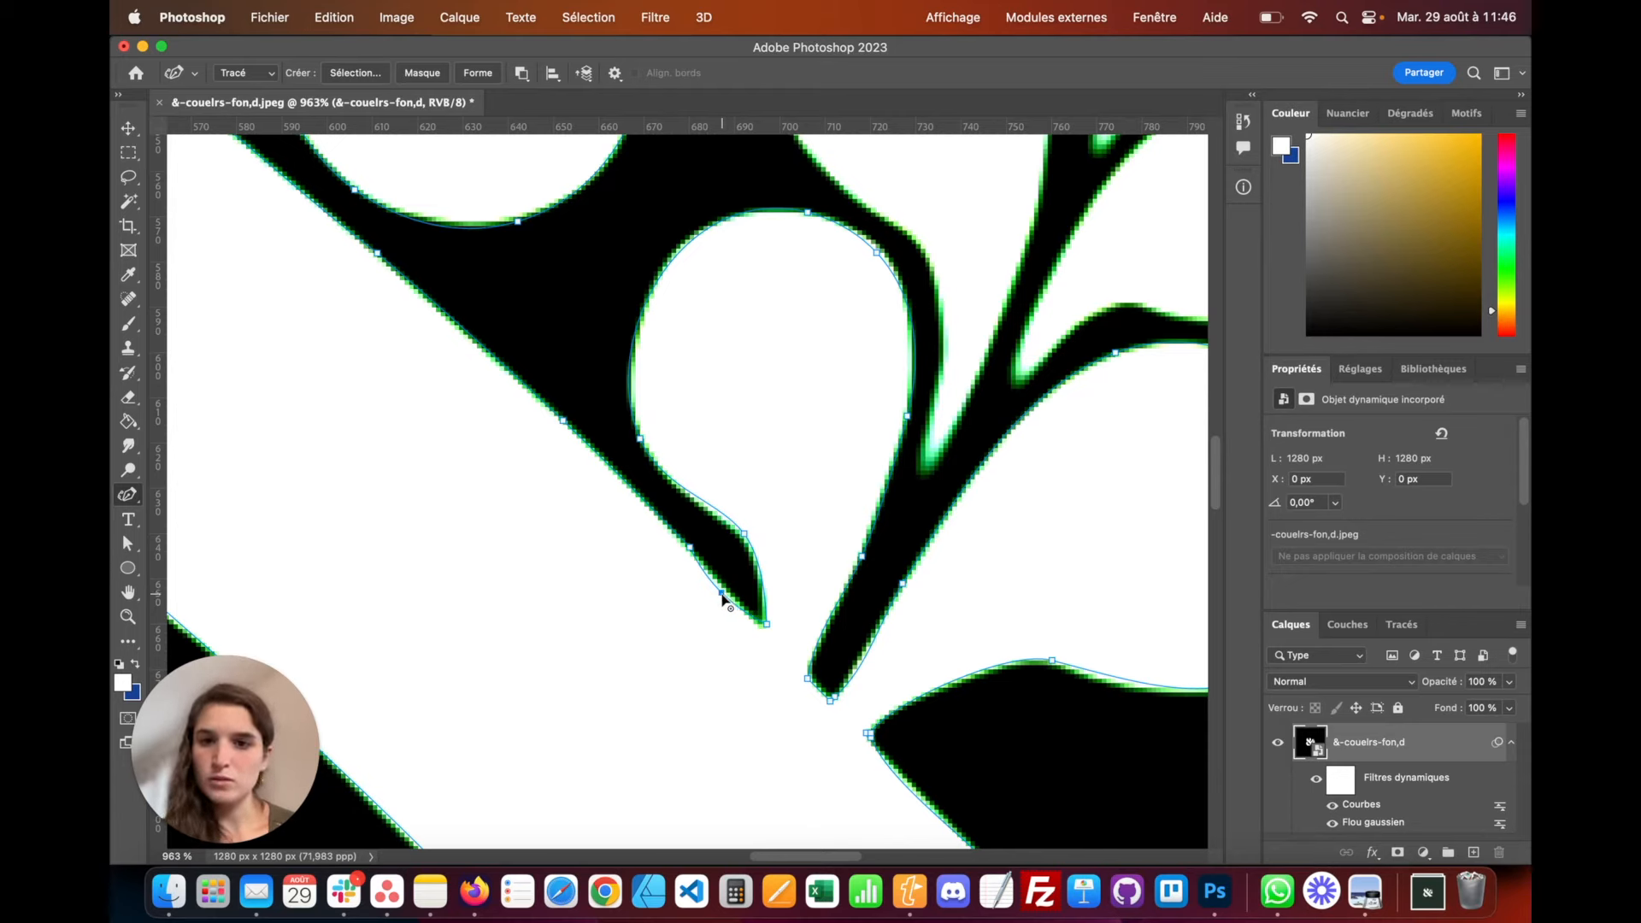
{"action": "left_click", "coordinate": [723, 592]}
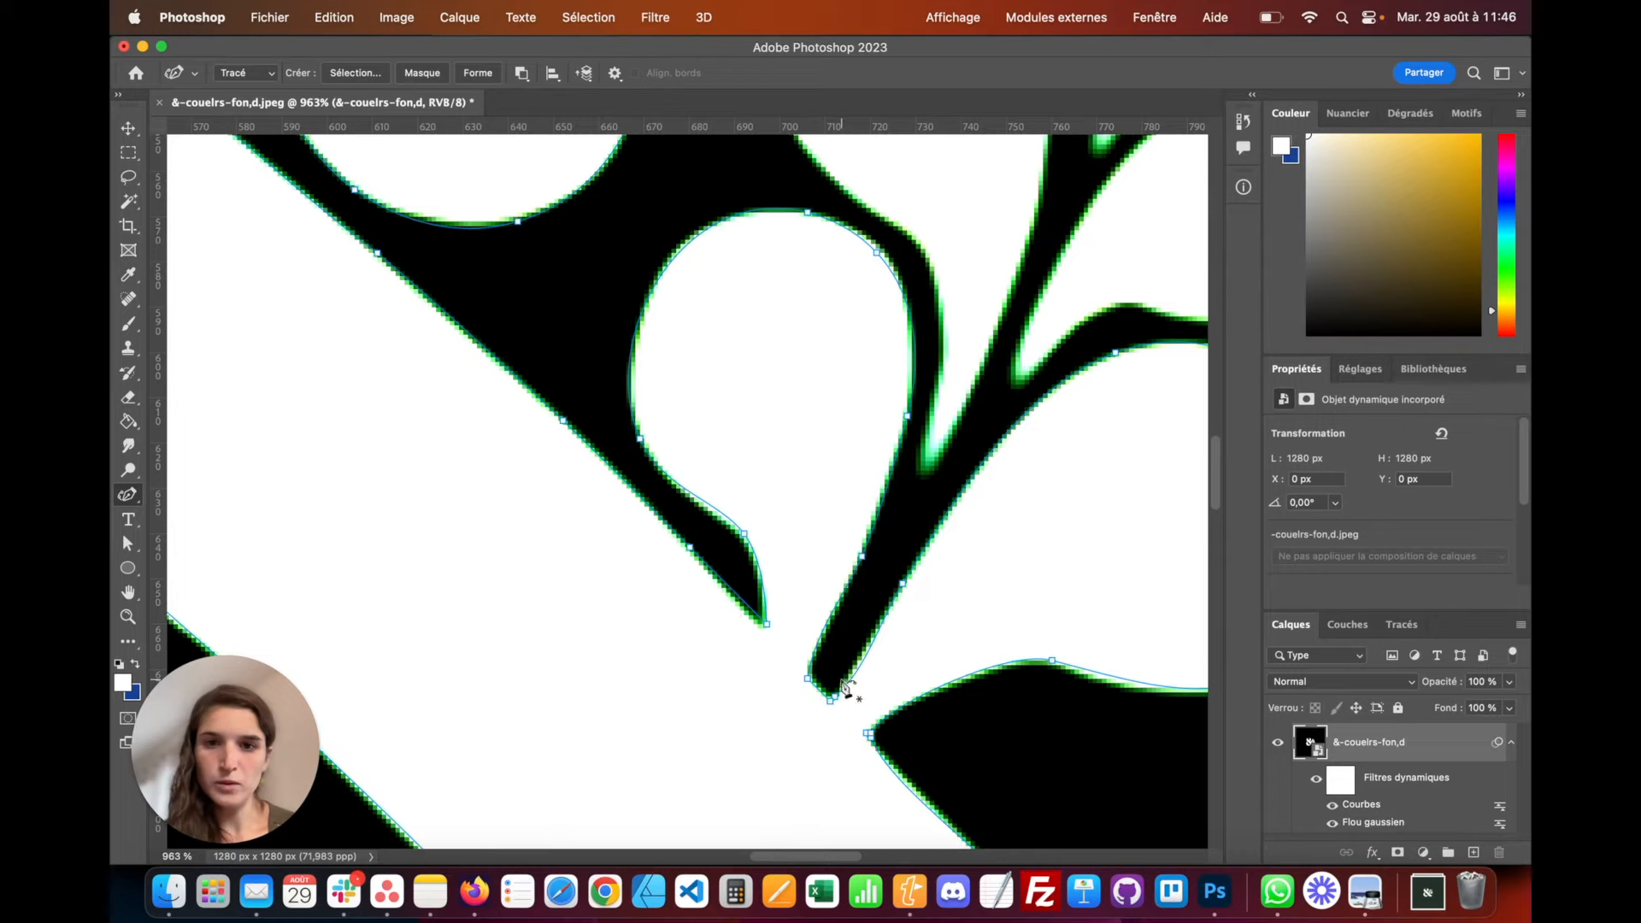
Delete the extra anchor on the large lower-right droplet's lower outer curve and move its rightmost anchor down onto the contour
{"action": "scroll", "coordinate": [835, 663], "scroll_direction": "down", "scroll_amount": 3}
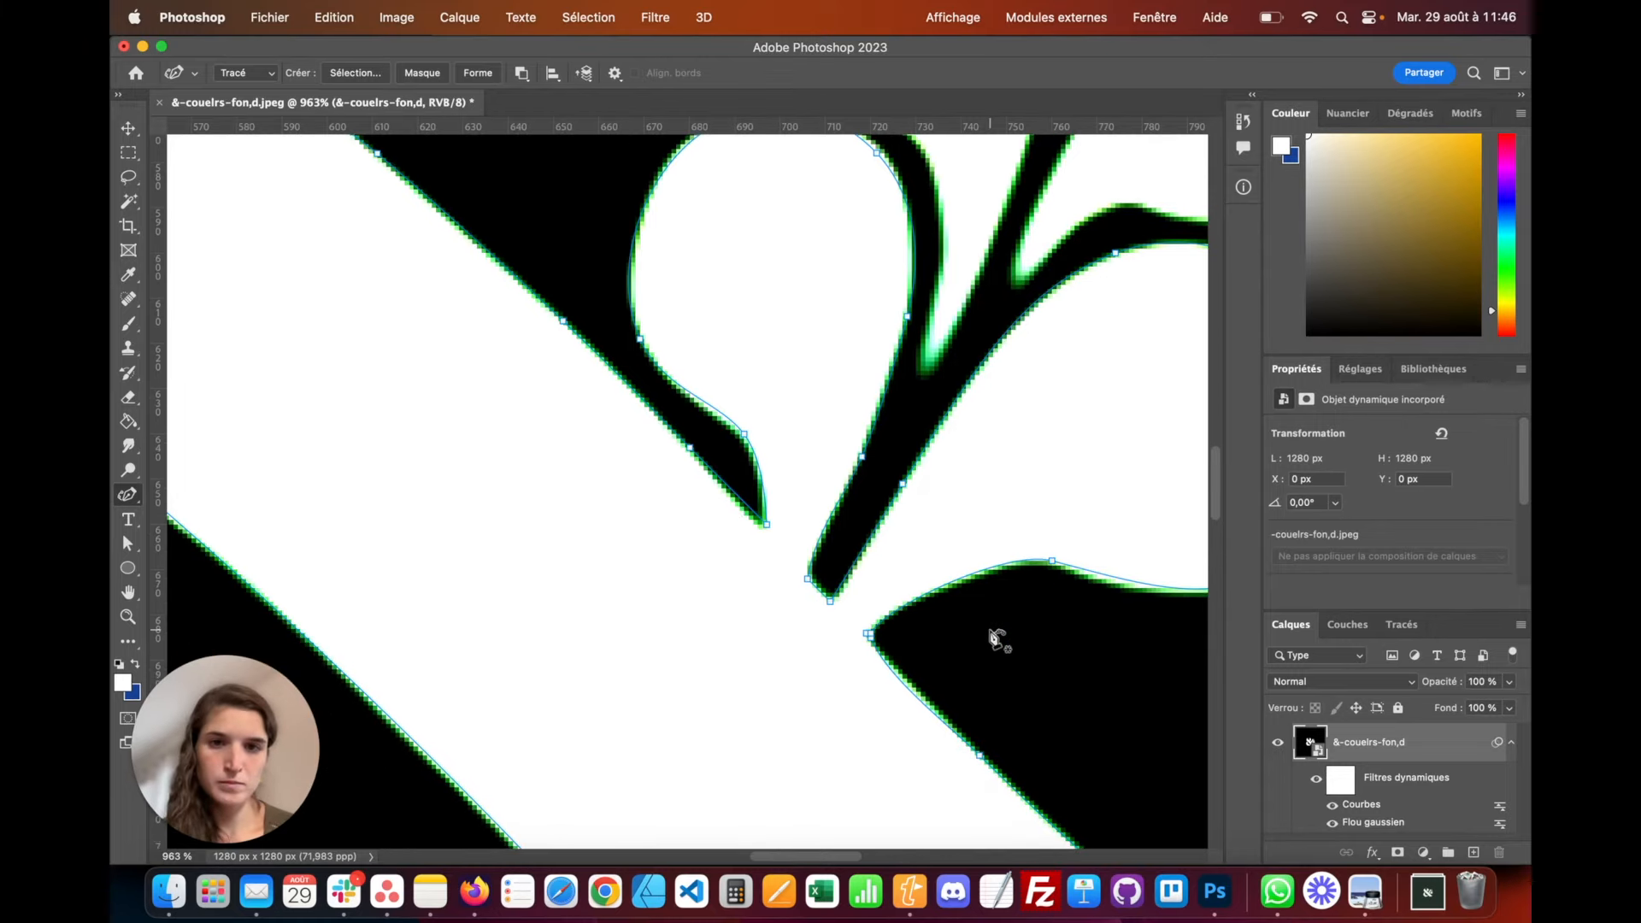
{"action": "scroll", "coordinate": [919, 633], "scroll_direction": "right", "scroll_amount": 5}
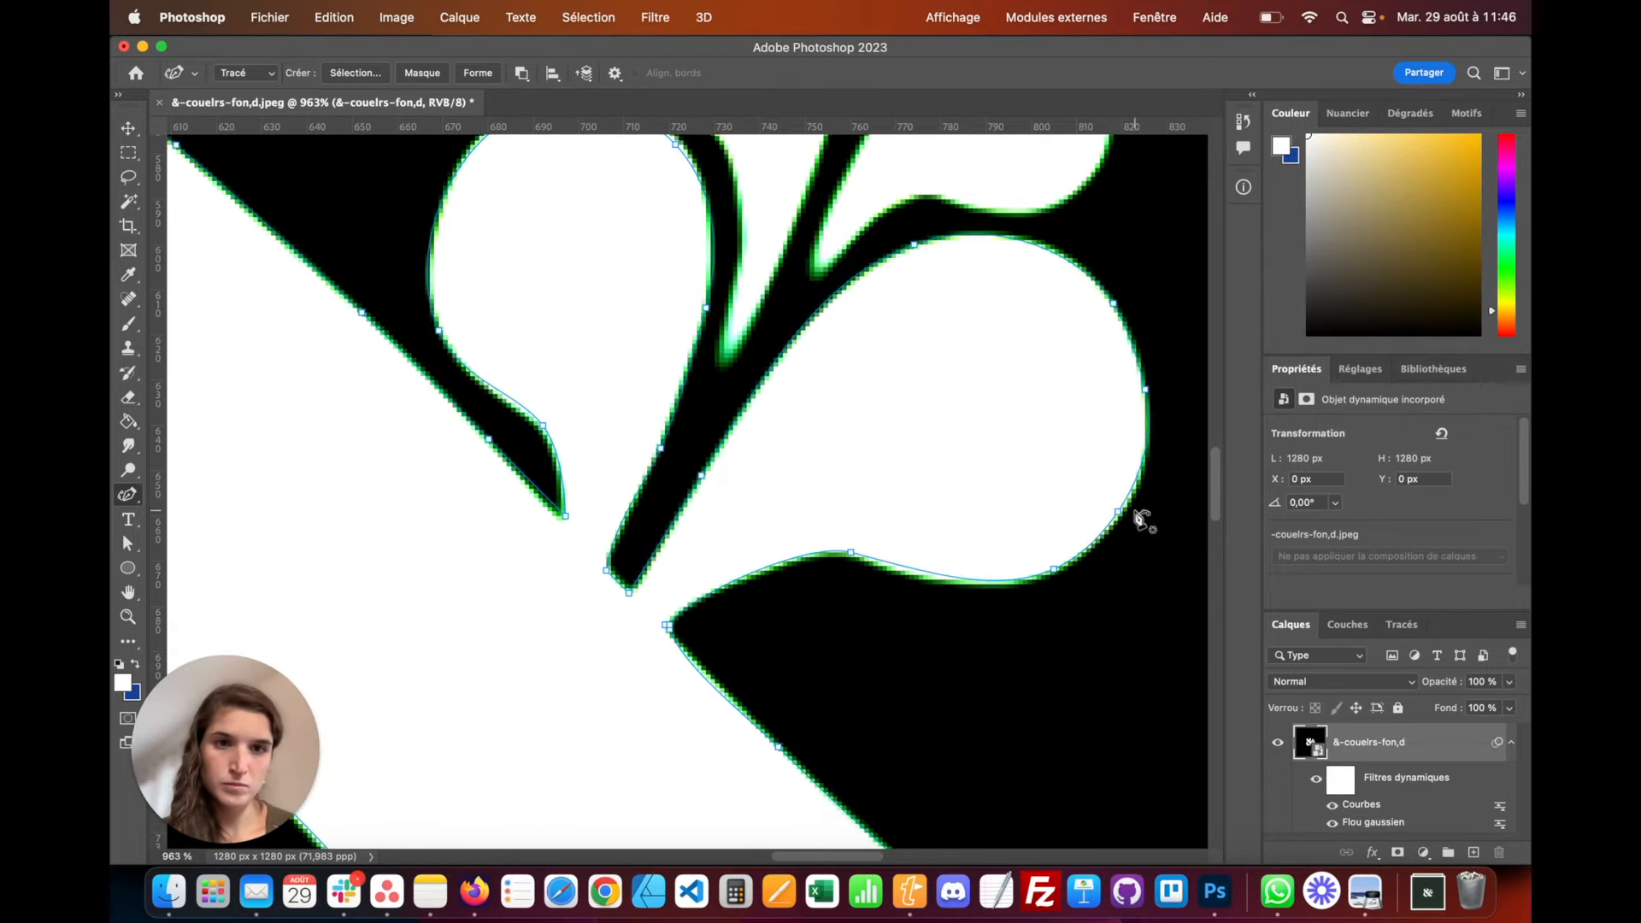
{"action": "key", "text": "BackSpace"}
{"action": "left_click_drag", "start_coordinate": [1146, 389], "coordinate": [1152, 421]}
Adjust the anchor at the ampersand's pointed foot and delete the two surplus anchors along the foot's underside near it
{"action": "scroll", "coordinate": [1026, 524], "scroll_direction": "down", "scroll_amount": 6}
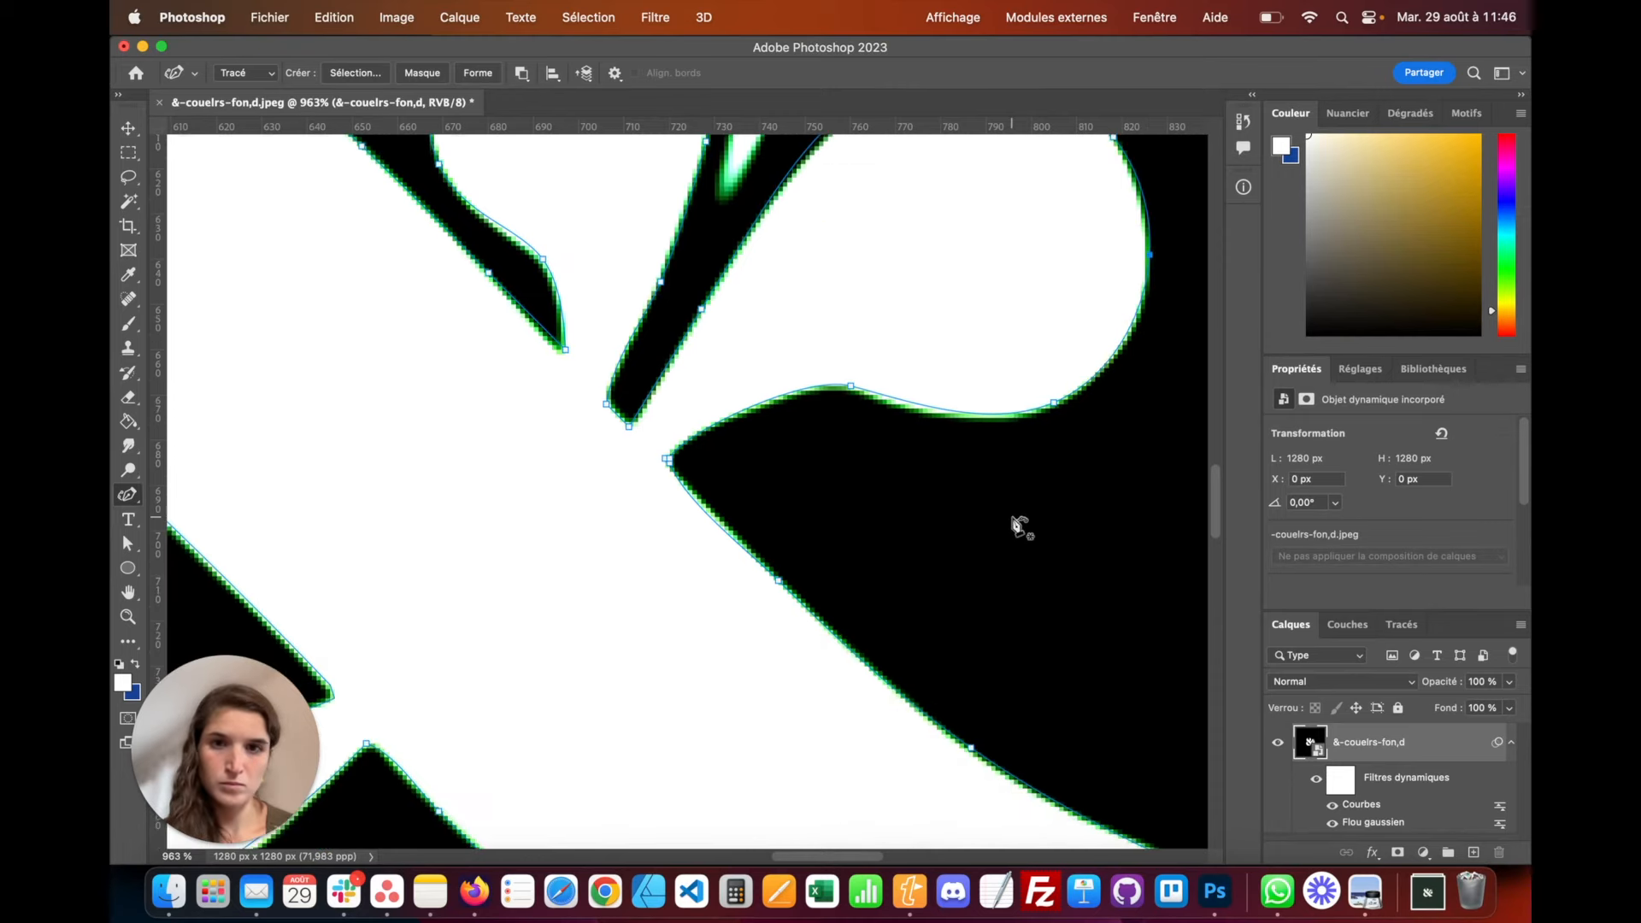
{"action": "scroll", "coordinate": [1009, 684], "scroll_direction": "down", "scroll_amount": 3}
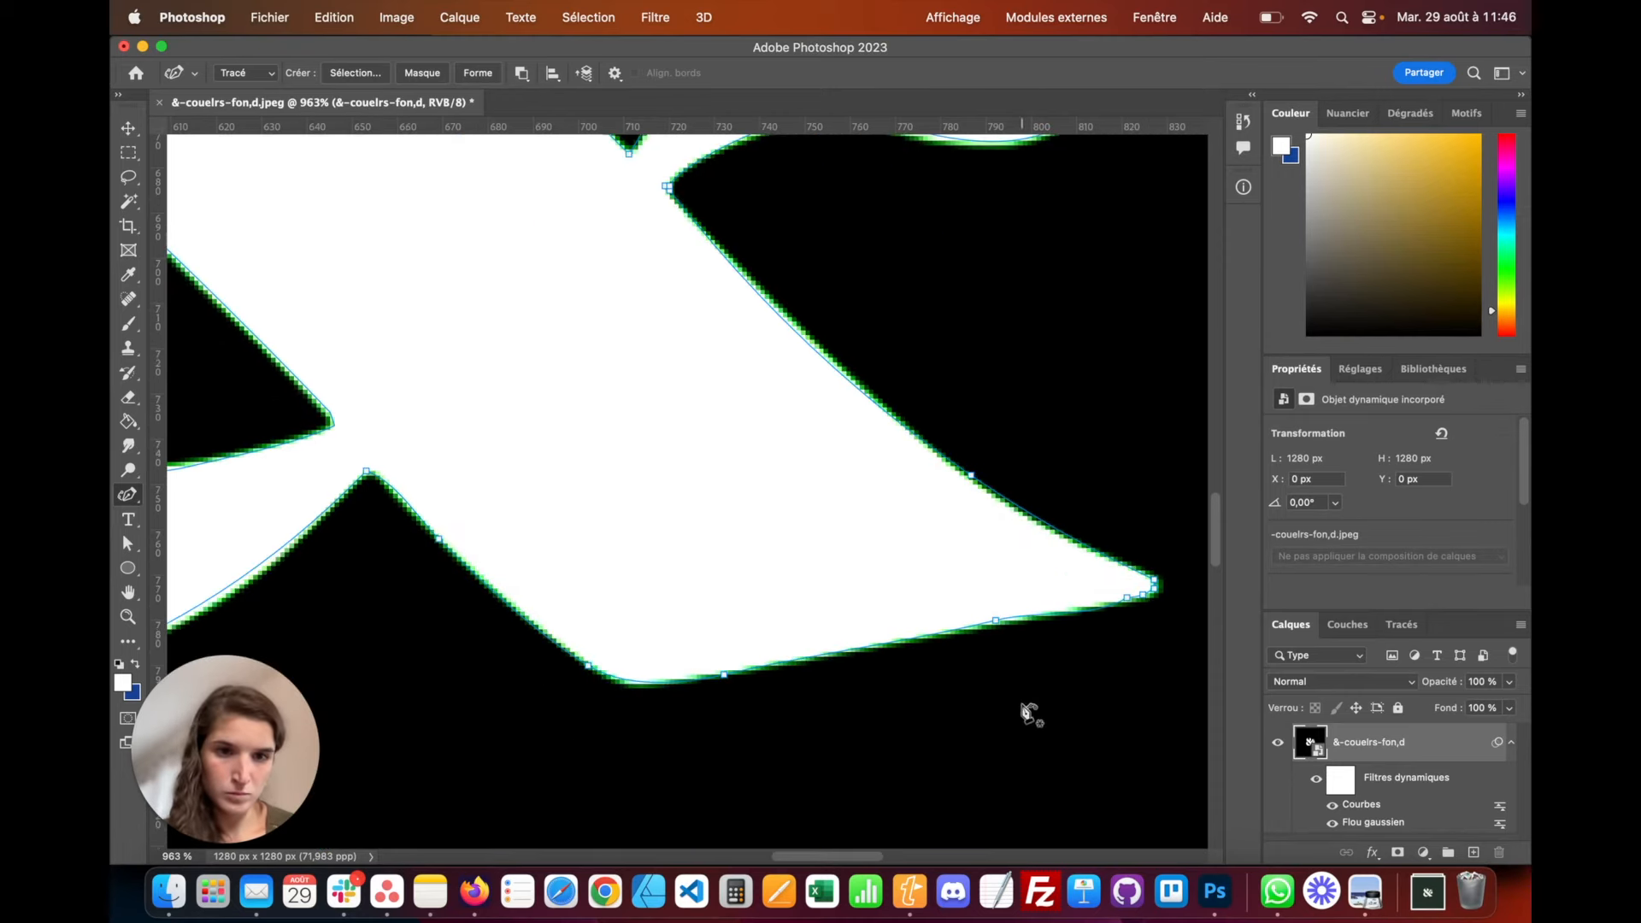
{"action": "left_click", "coordinate": [1161, 590]}
{"action": "left_click", "coordinate": [1126, 596]}
{"action": "left_click", "coordinate": [996, 620]}
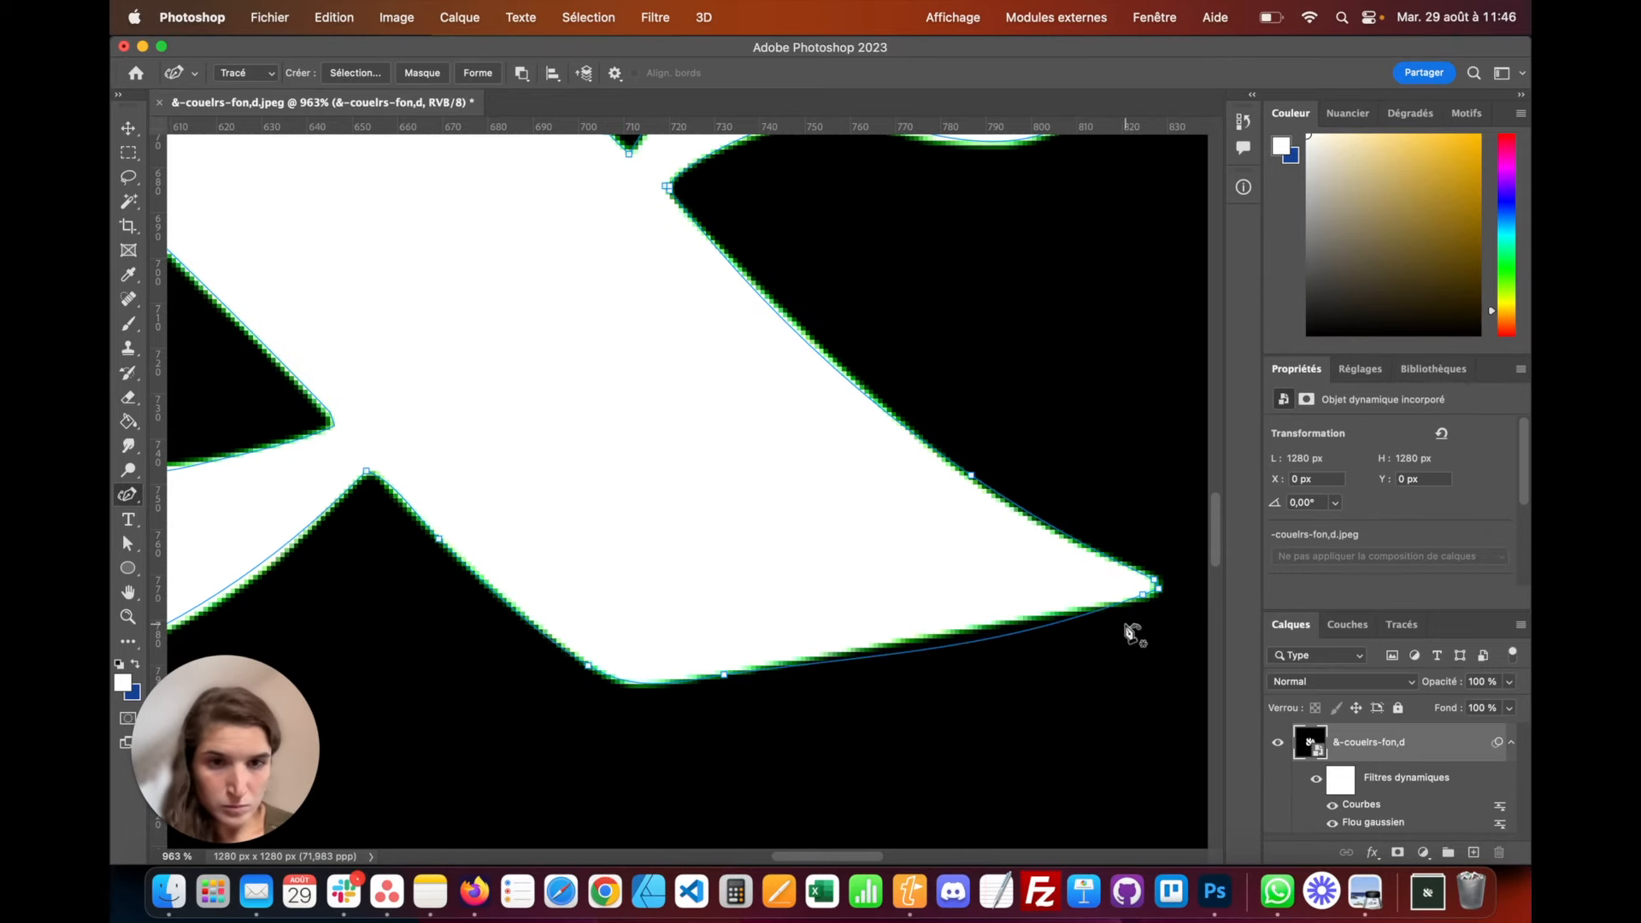
Reposition and add anchors between the lower notch and the foot's bottom corner so the path follows the ampersand's edge
{"action": "scroll", "coordinate": [582, 705], "scroll_direction": "left", "scroll_amount": 1}
{"action": "scroll", "coordinate": [584, 704], "scroll_direction": "left", "scroll_amount": 6}
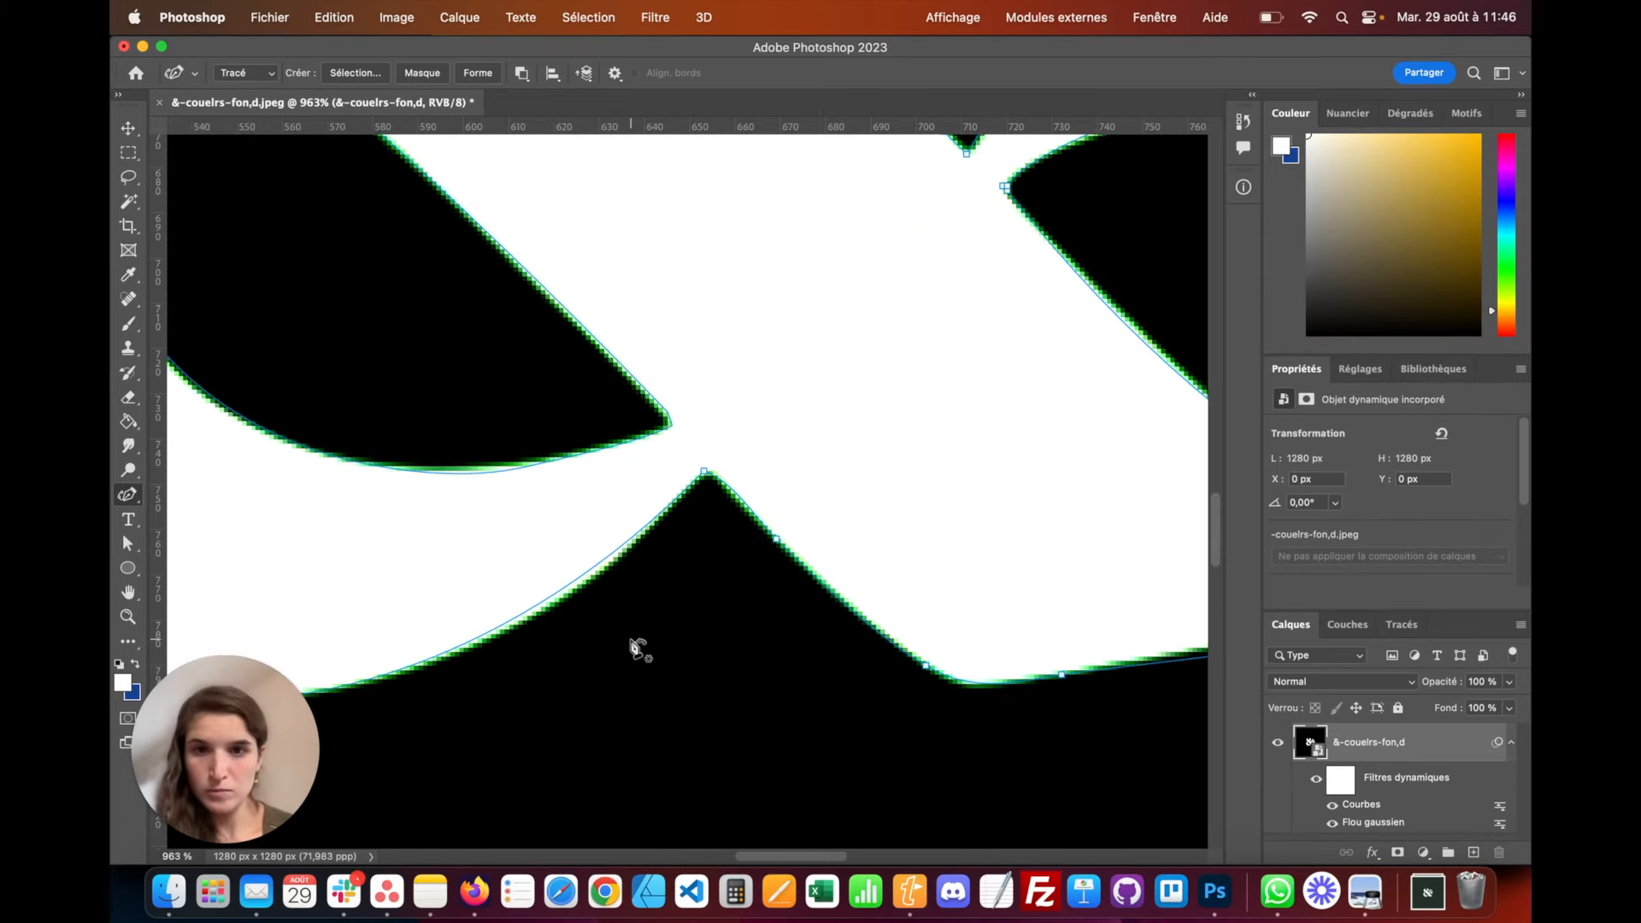
{"action": "left_click", "coordinate": [731, 503]}
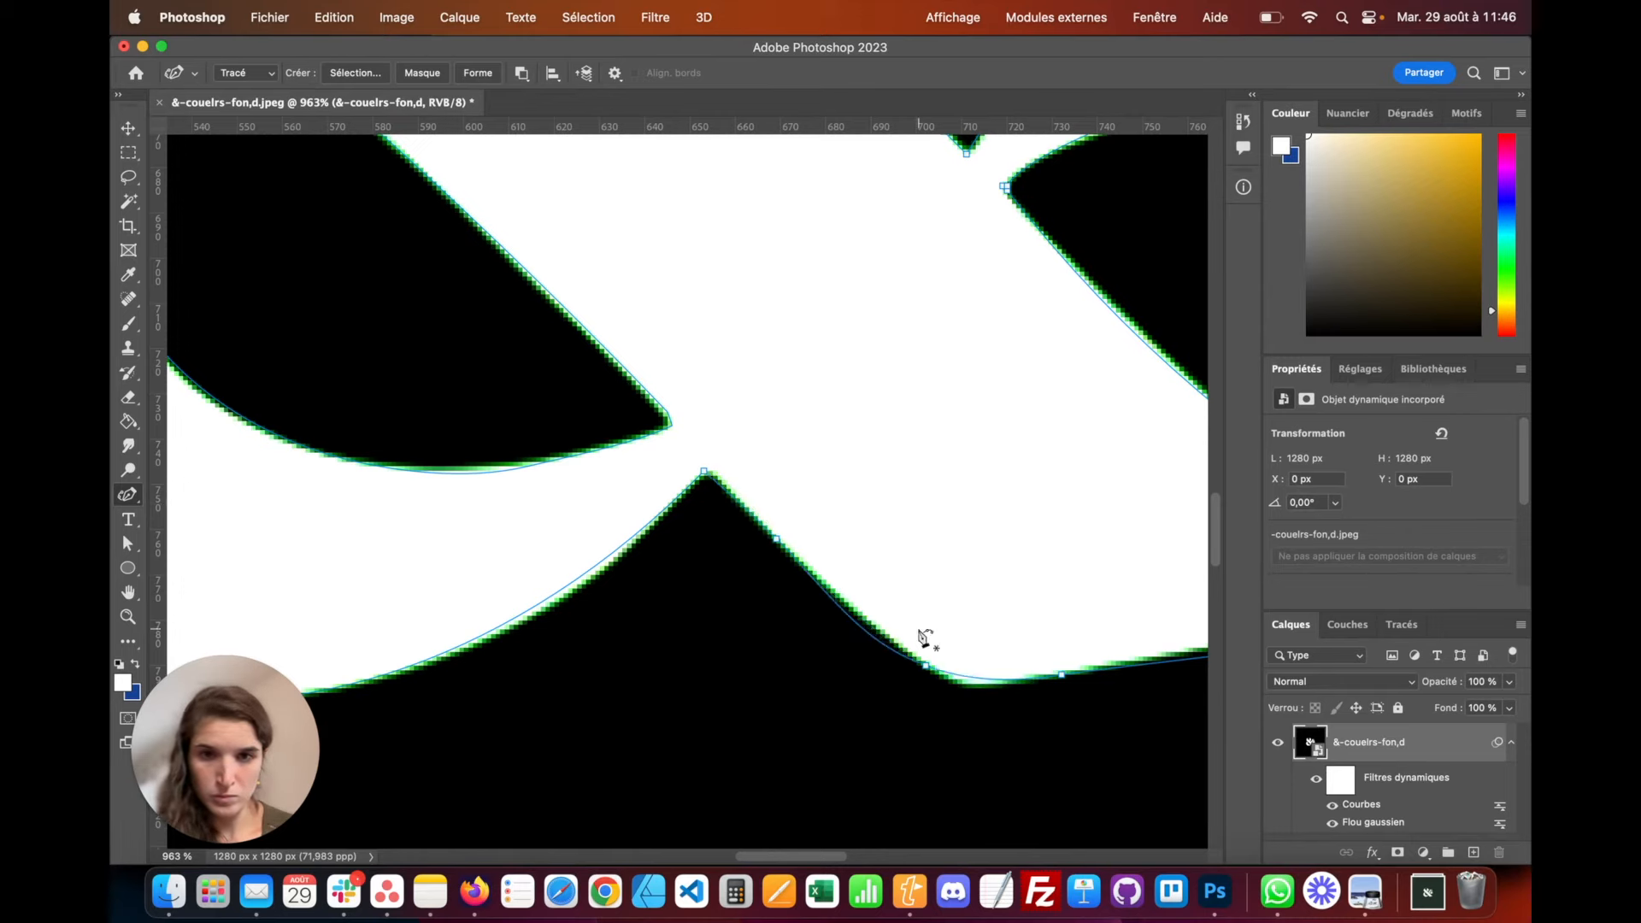
{"action": "left_click", "coordinate": [951, 682]}
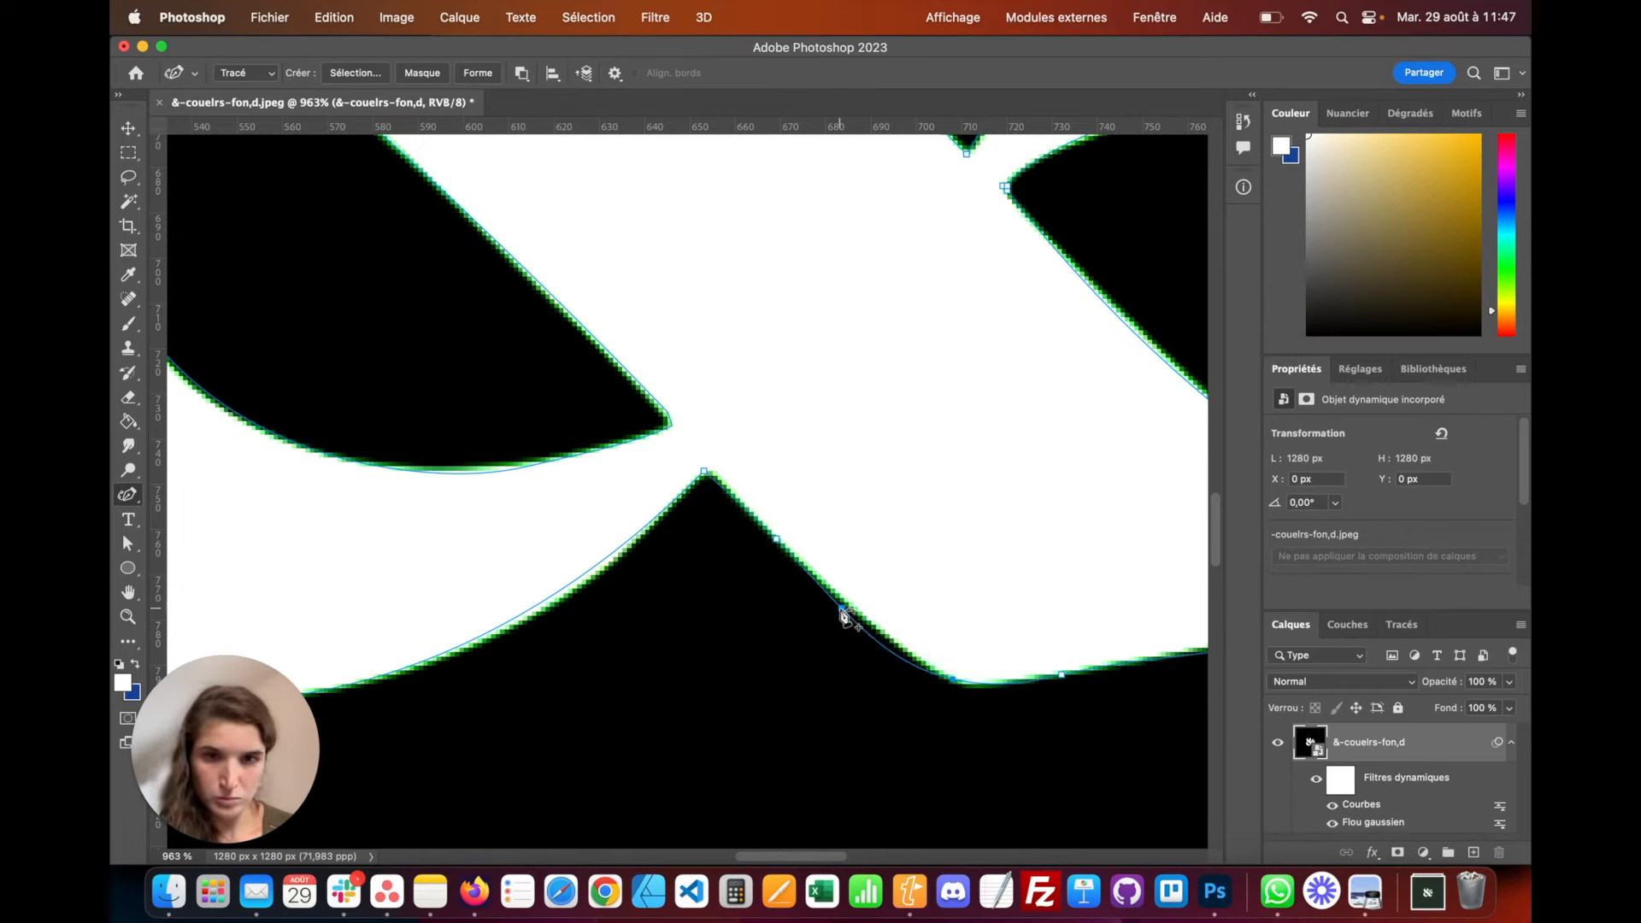
{"action": "left_click", "coordinate": [776, 539]}
{"action": "left_click", "coordinate": [810, 600]}
{"action": "left_click_drag", "start_coordinate": [810, 600], "coordinate": [813, 574]}
{"action": "left_click", "coordinate": [890, 646]}
Convert the refined work path into a shape layer and check it by briefly hiding the source image layer
{"action": "scroll", "coordinate": [890, 646], "scroll_direction": "left", "scroll_amount": 5}
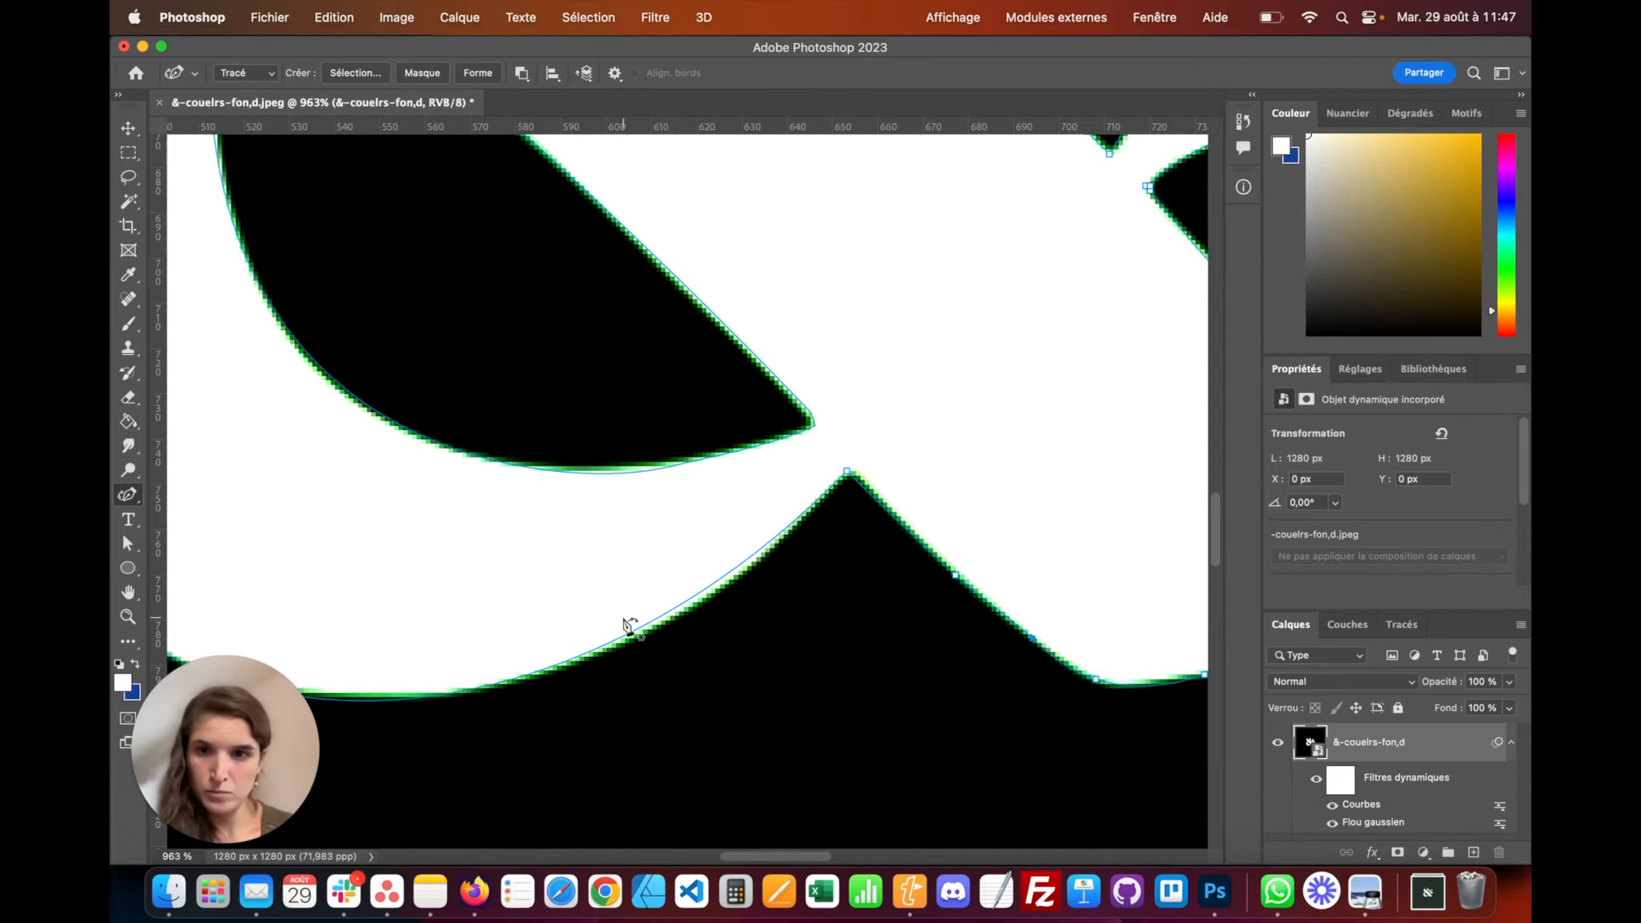
{"action": "scroll", "coordinate": [797, 672], "scroll_direction": "up", "scroll_amount": 2}
{"action": "left_click", "coordinate": [922, 500]}
{"action": "scroll", "coordinate": [887, 540], "scroll_direction": "up", "scroll_amount": 4}
{"action": "scroll", "coordinate": [887, 540], "scroll_direction": "up", "scroll_amount": 3}
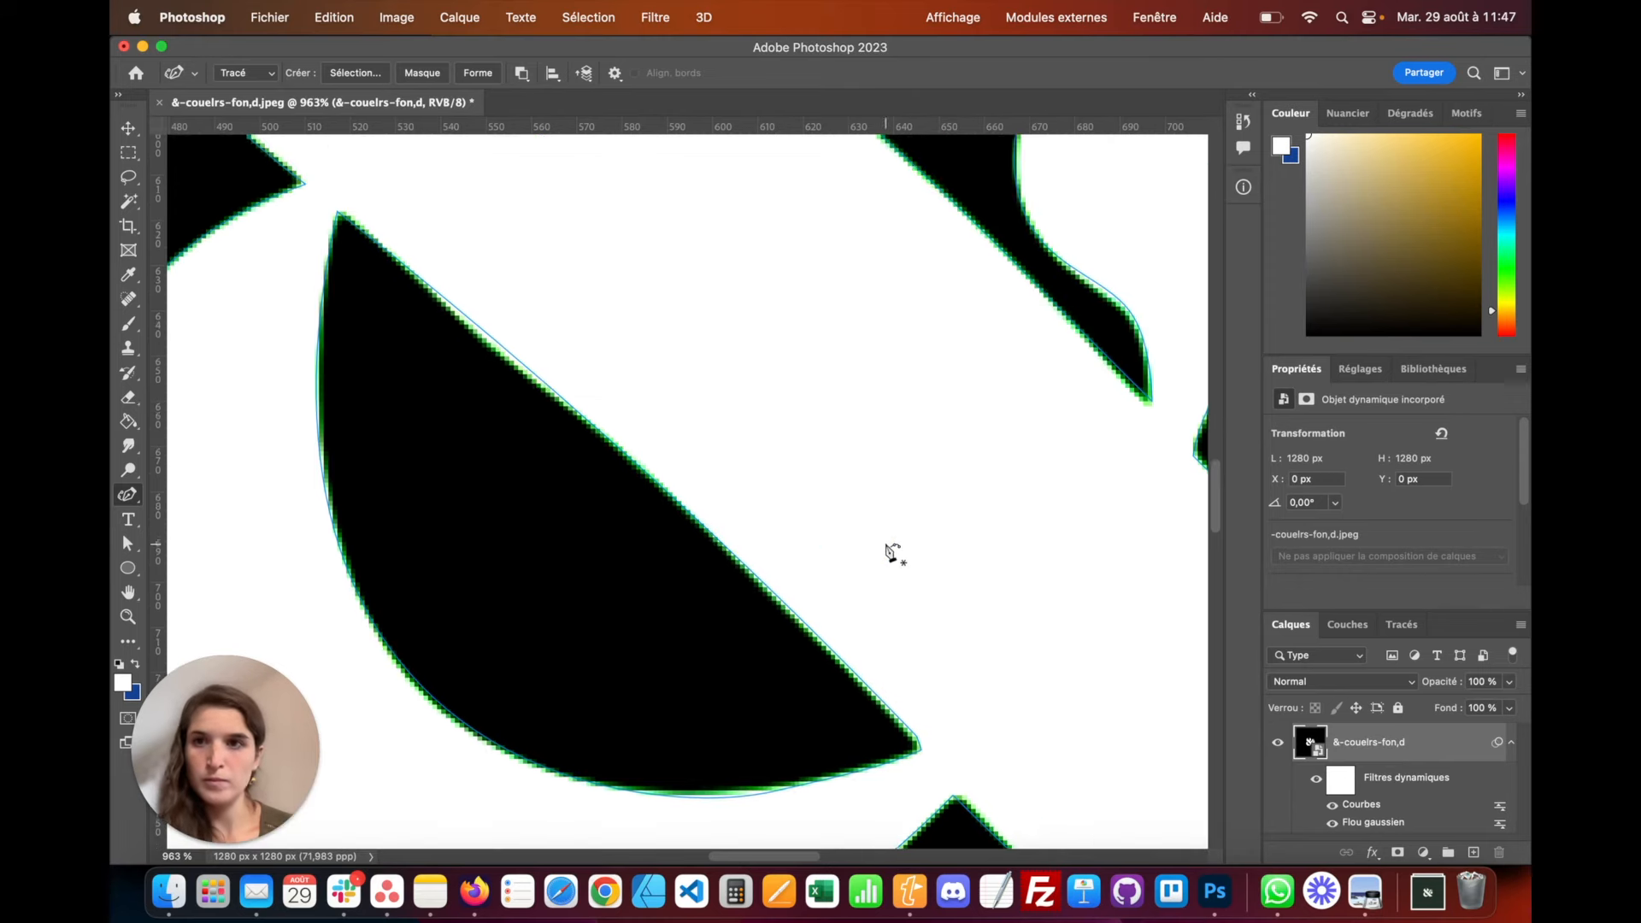
{"action": "scroll", "coordinate": [772, 462], "scroll_direction": "down", "scroll_amount": 8}
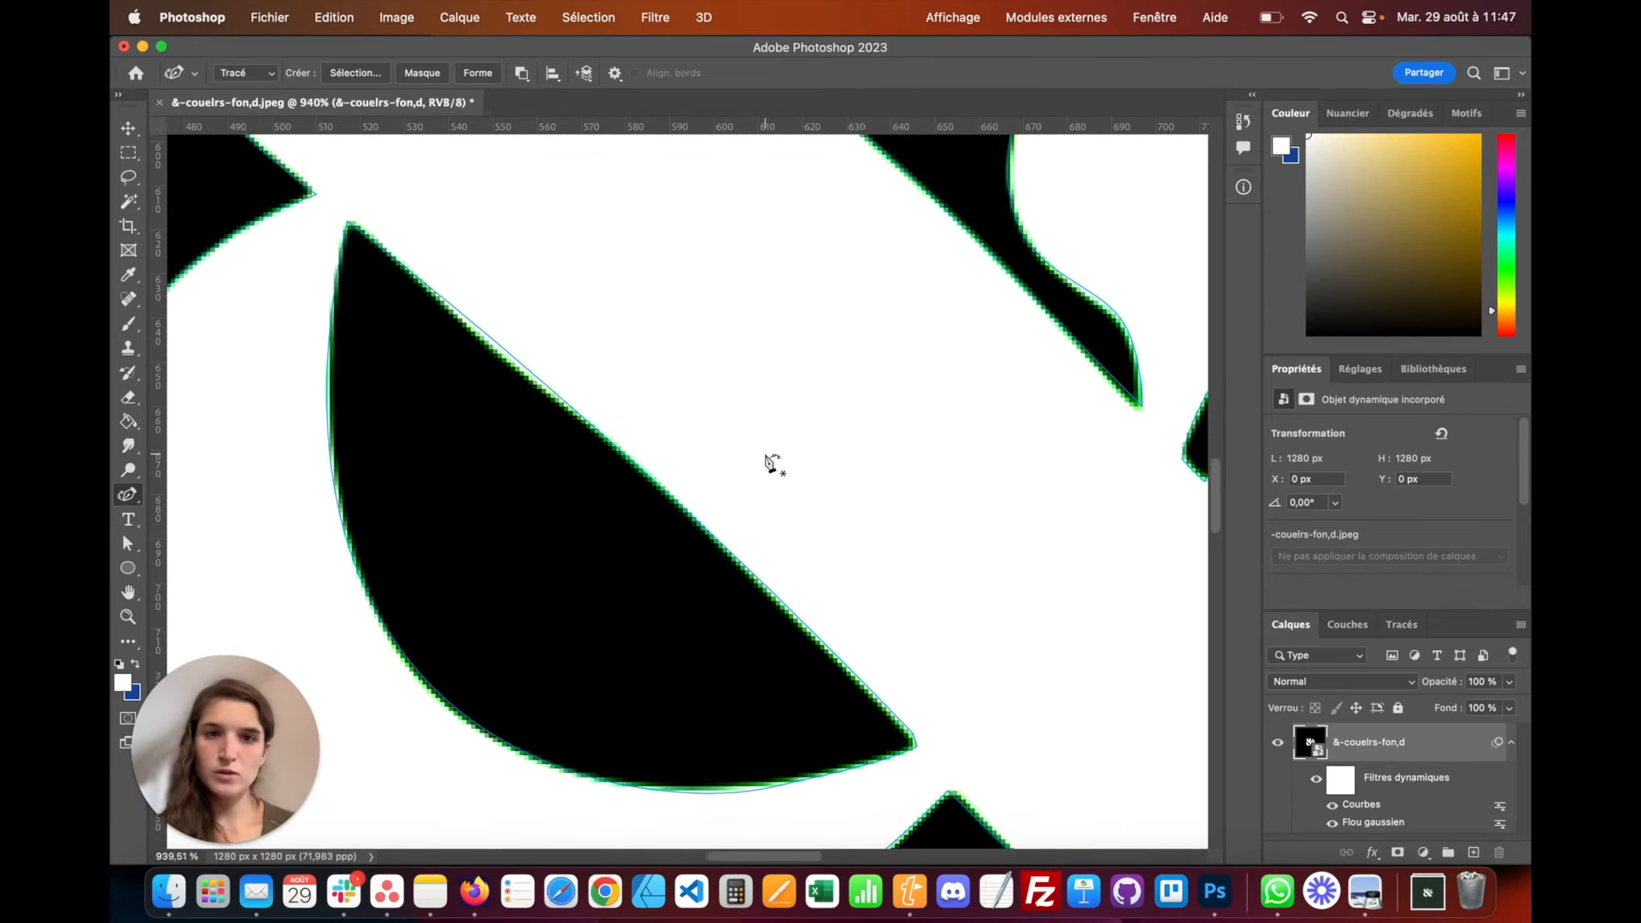
{"action": "scroll", "coordinate": [769, 463], "scroll_direction": "up", "scroll_amount": 4}
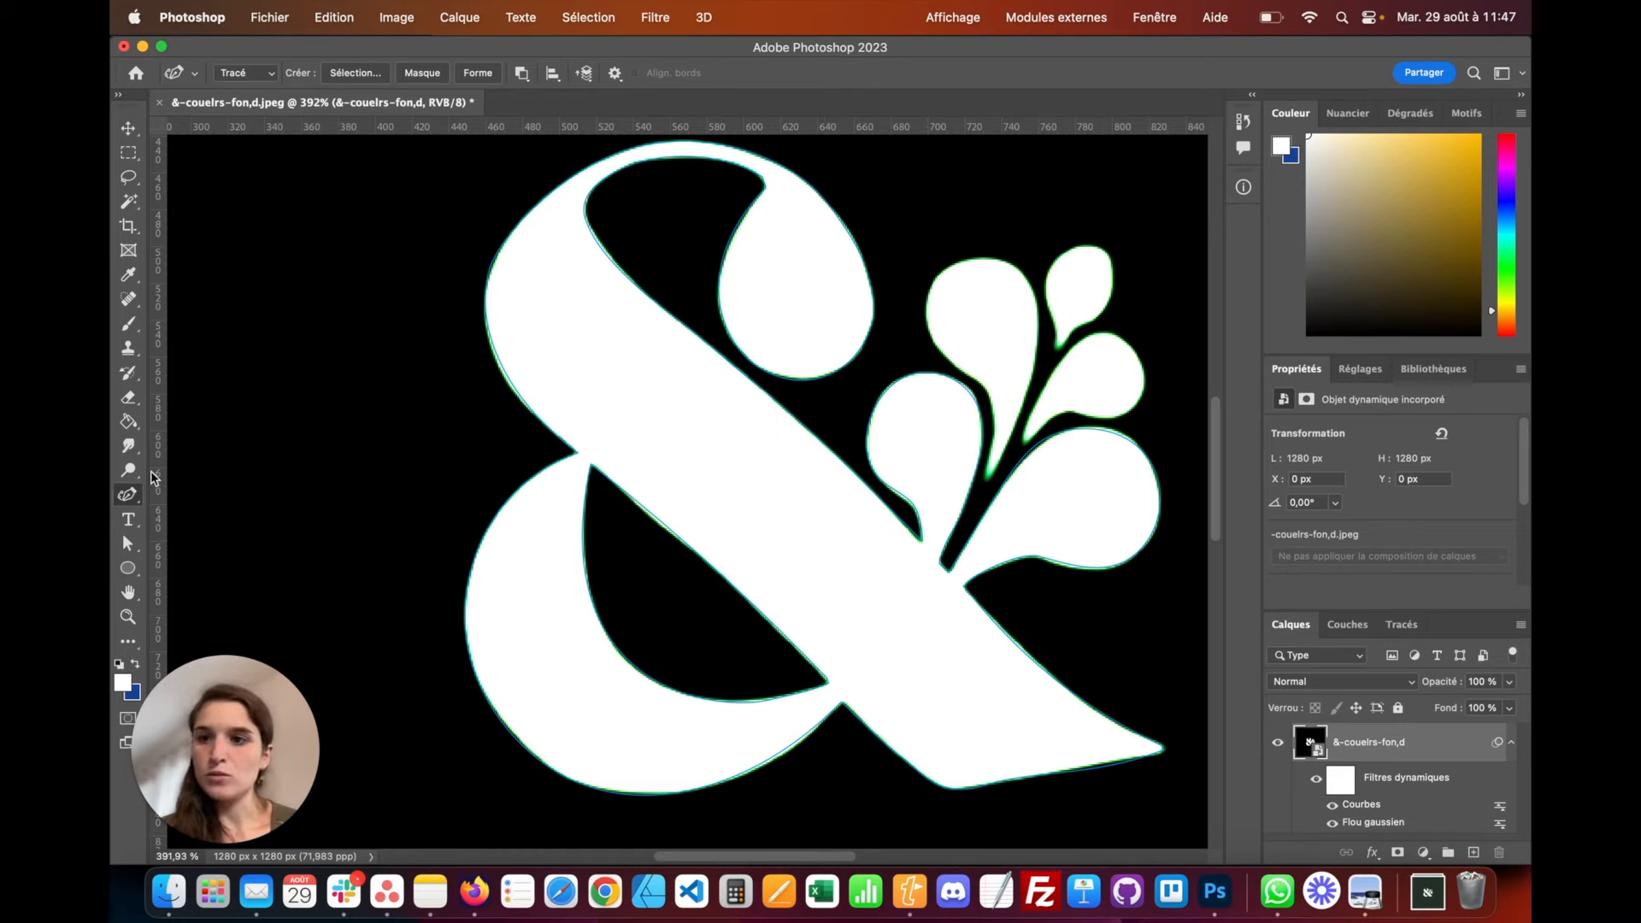
{"action": "left_click", "coordinate": [479, 74]}
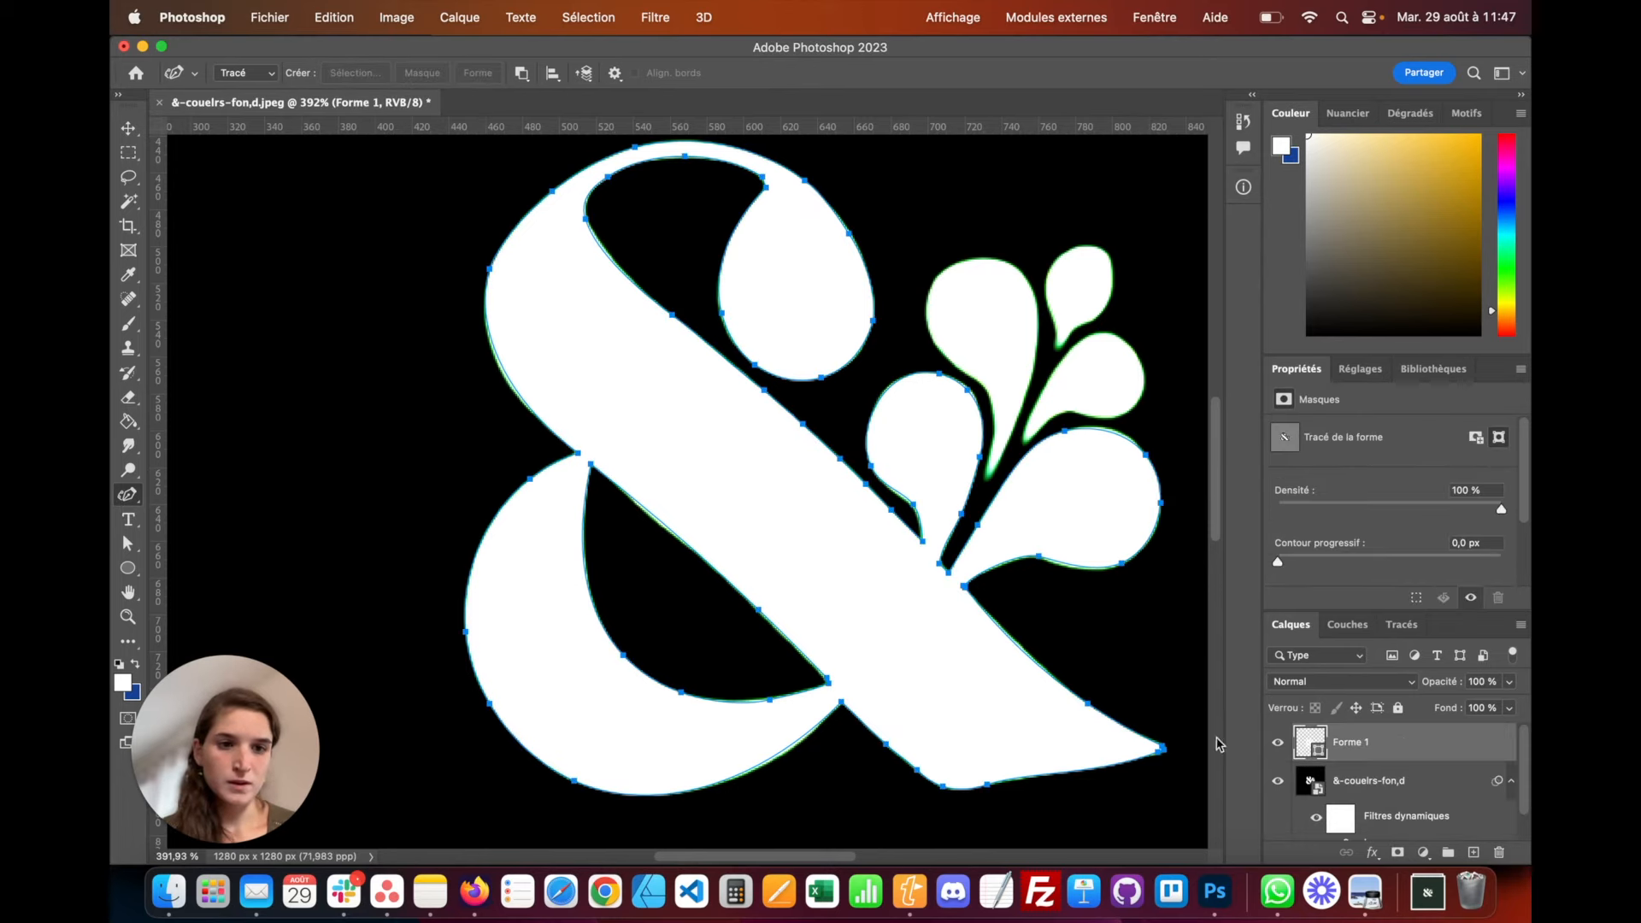
{"action": "left_click", "coordinate": [1277, 782]}
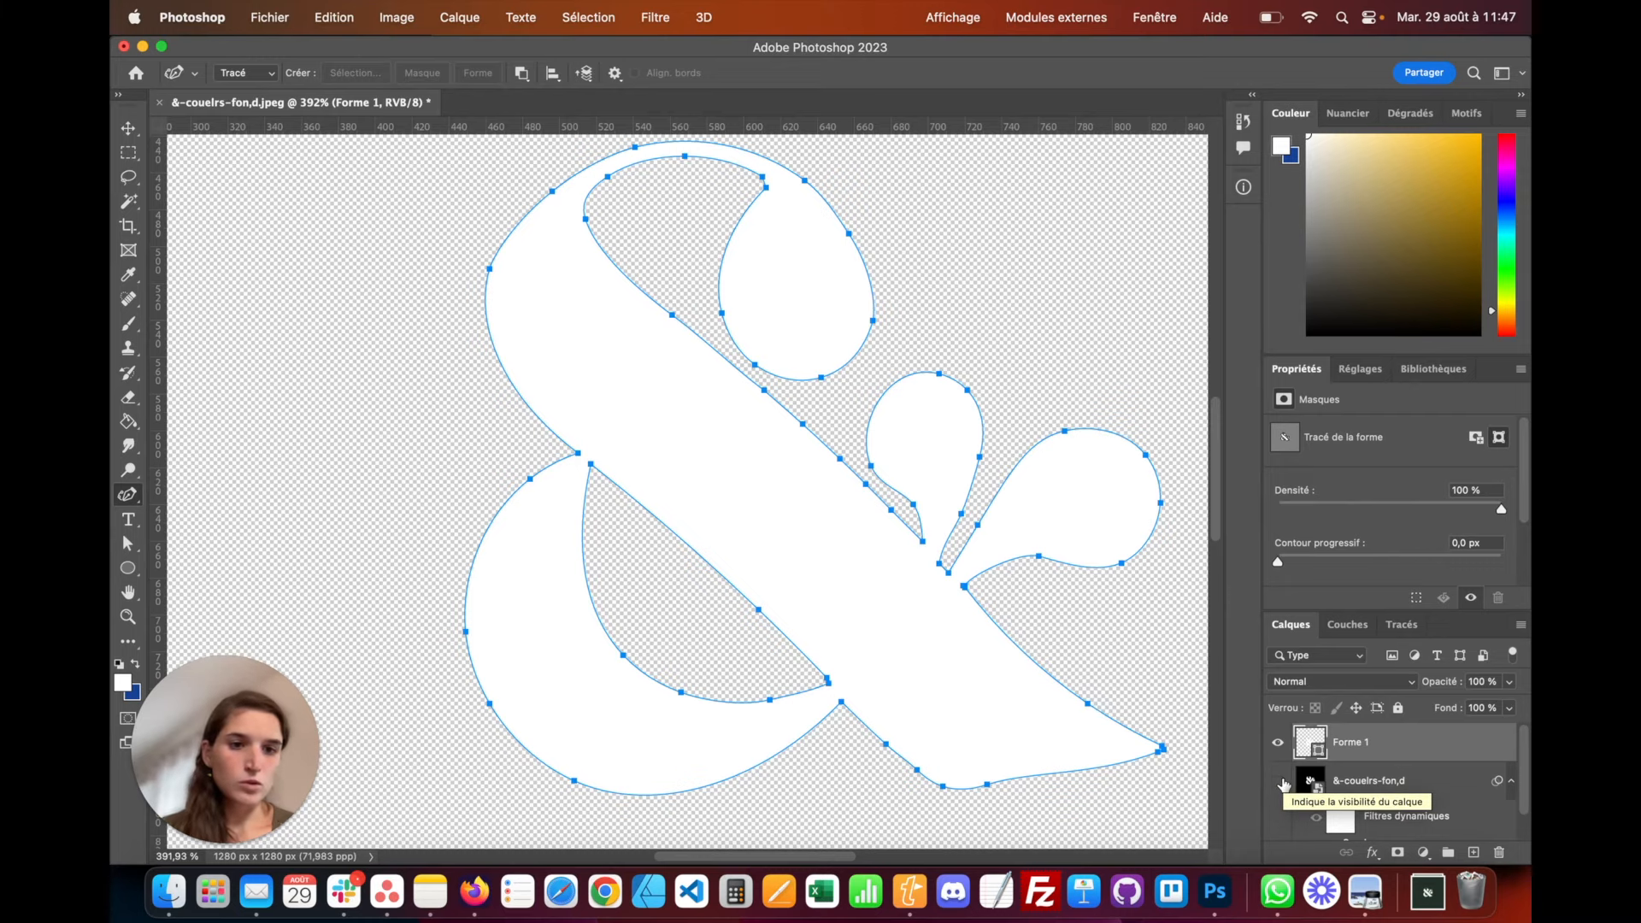
{"action": "left_click", "coordinate": [1276, 780]}
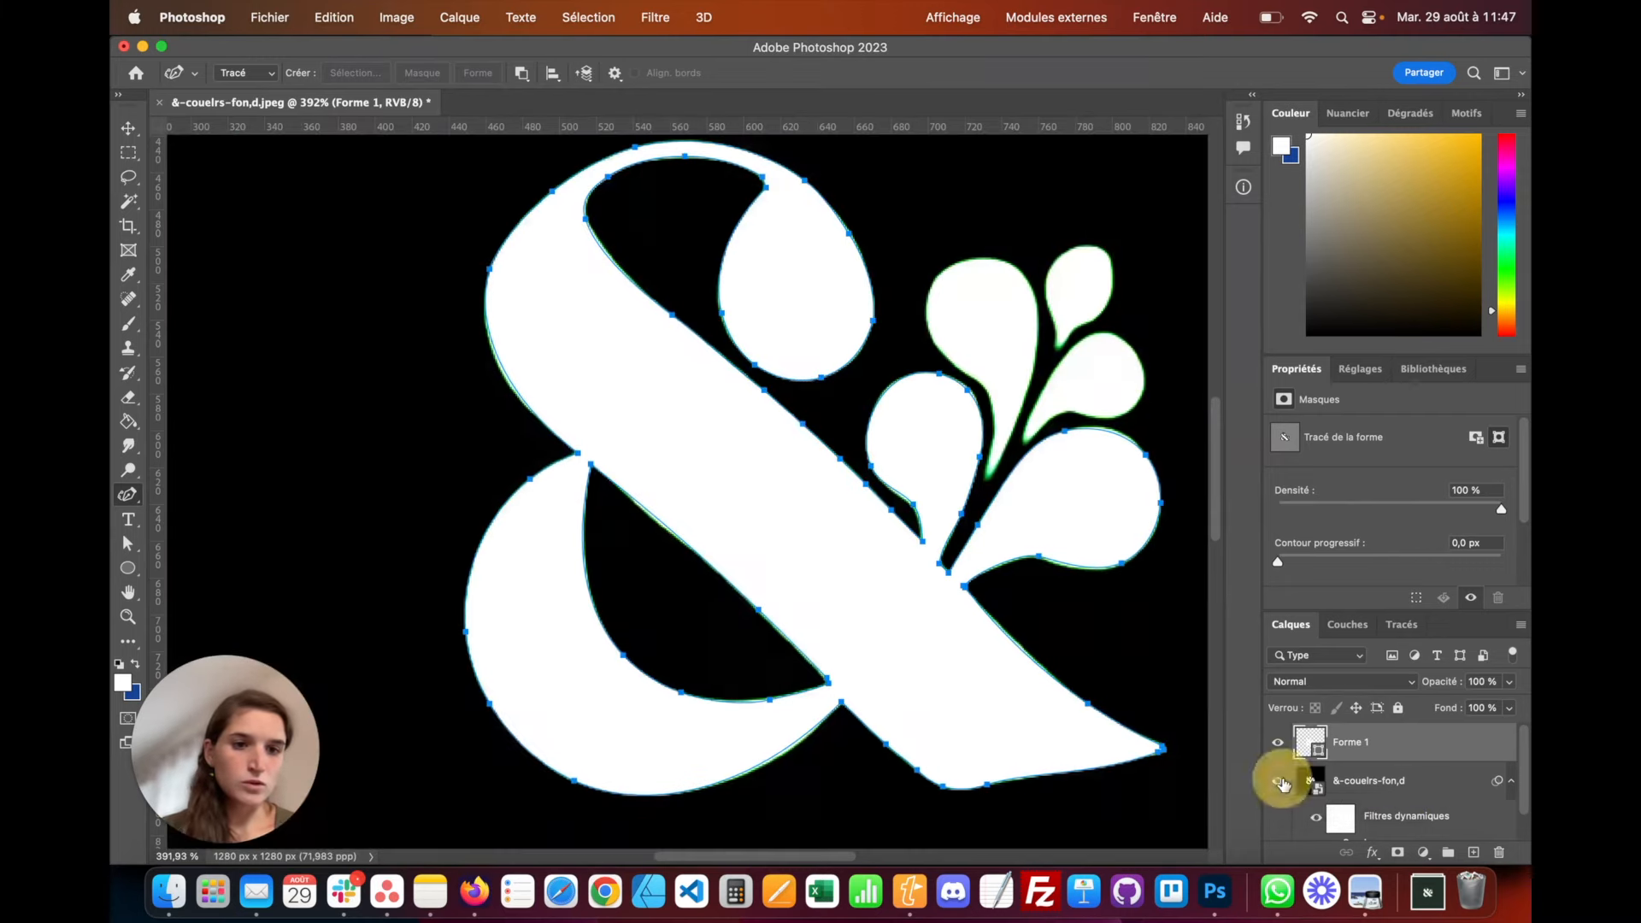
On the &-couelrs-fon,d layer, select the tall upper-left droplet with the Magic Wand and make a work path from it
{"action": "left_click", "coordinate": [1396, 782]}
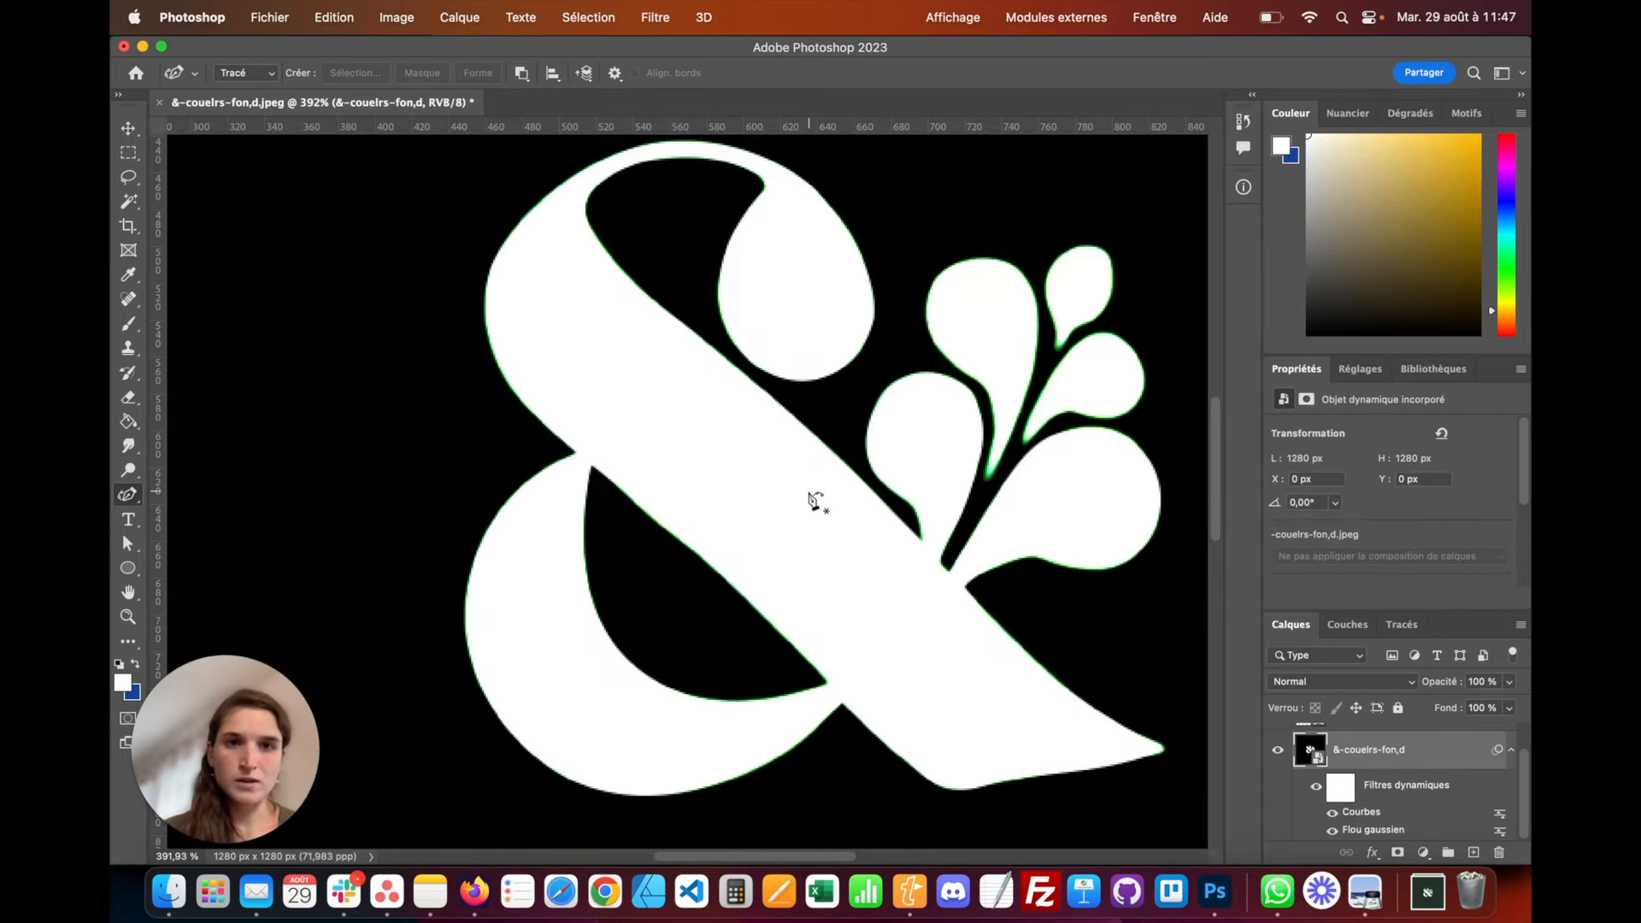
{"action": "scroll", "coordinate": [812, 499], "scroll_direction": "right", "scroll_amount": 3}
{"action": "scroll", "coordinate": [1084, 446], "scroll_direction": "right", "scroll_amount": 2}
{"action": "scroll", "coordinate": [1084, 446], "scroll_direction": "right", "scroll_amount": 2}
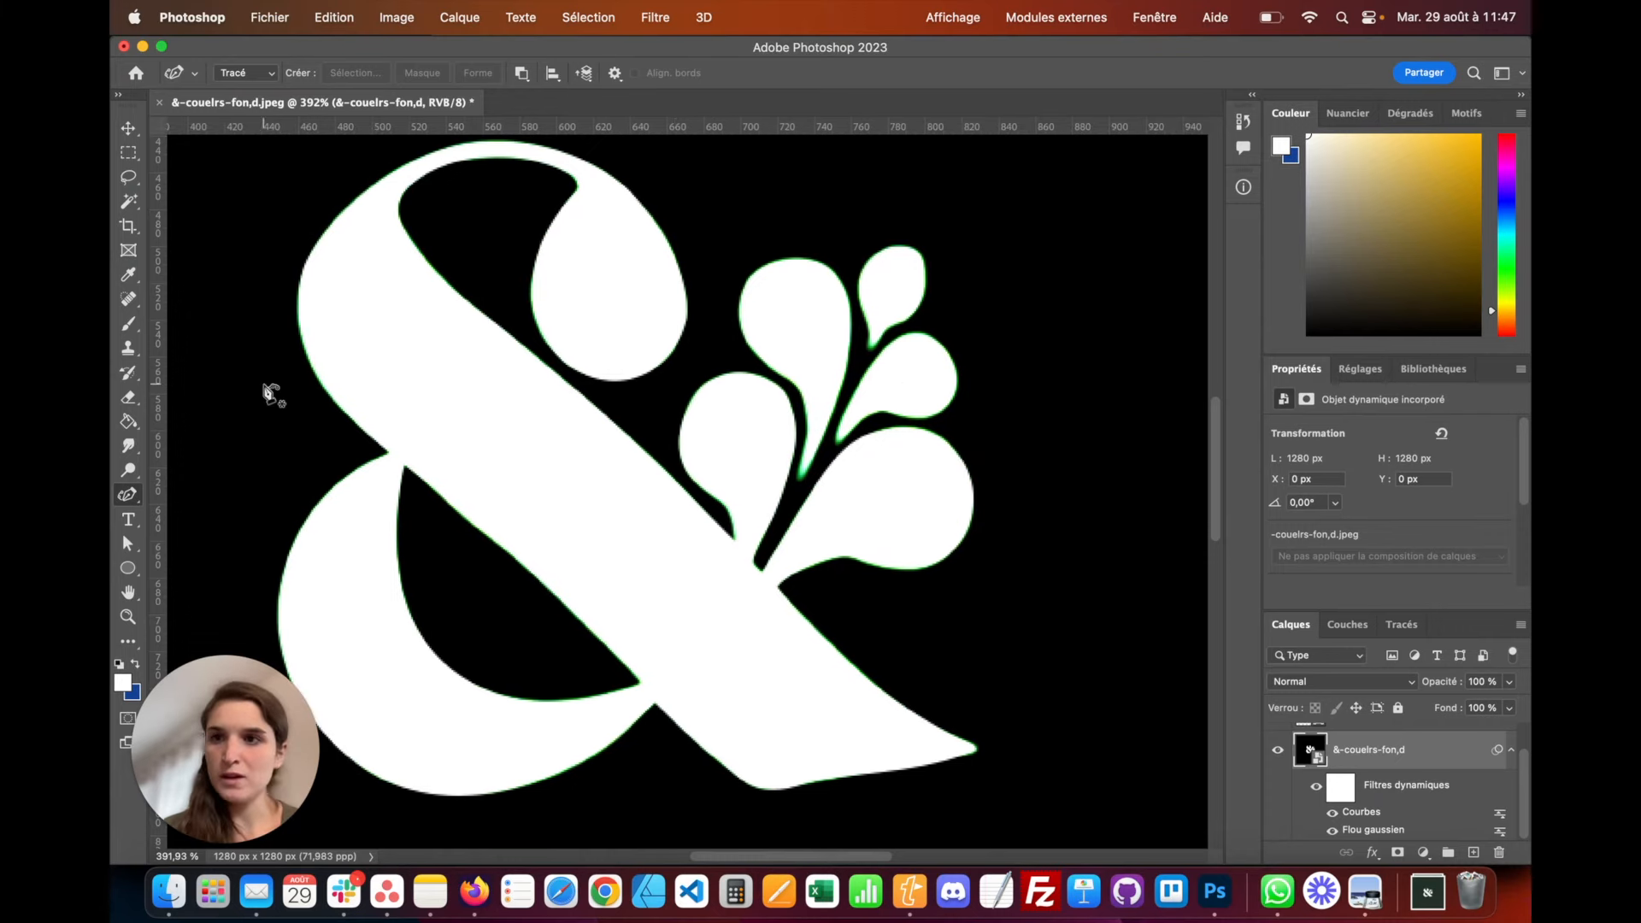
{"action": "left_click", "coordinate": [128, 202]}
{"action": "left_click", "coordinate": [817, 325]}
{"action": "right_click", "coordinate": [817, 325]}
{"action": "left_click", "coordinate": [881, 448]}
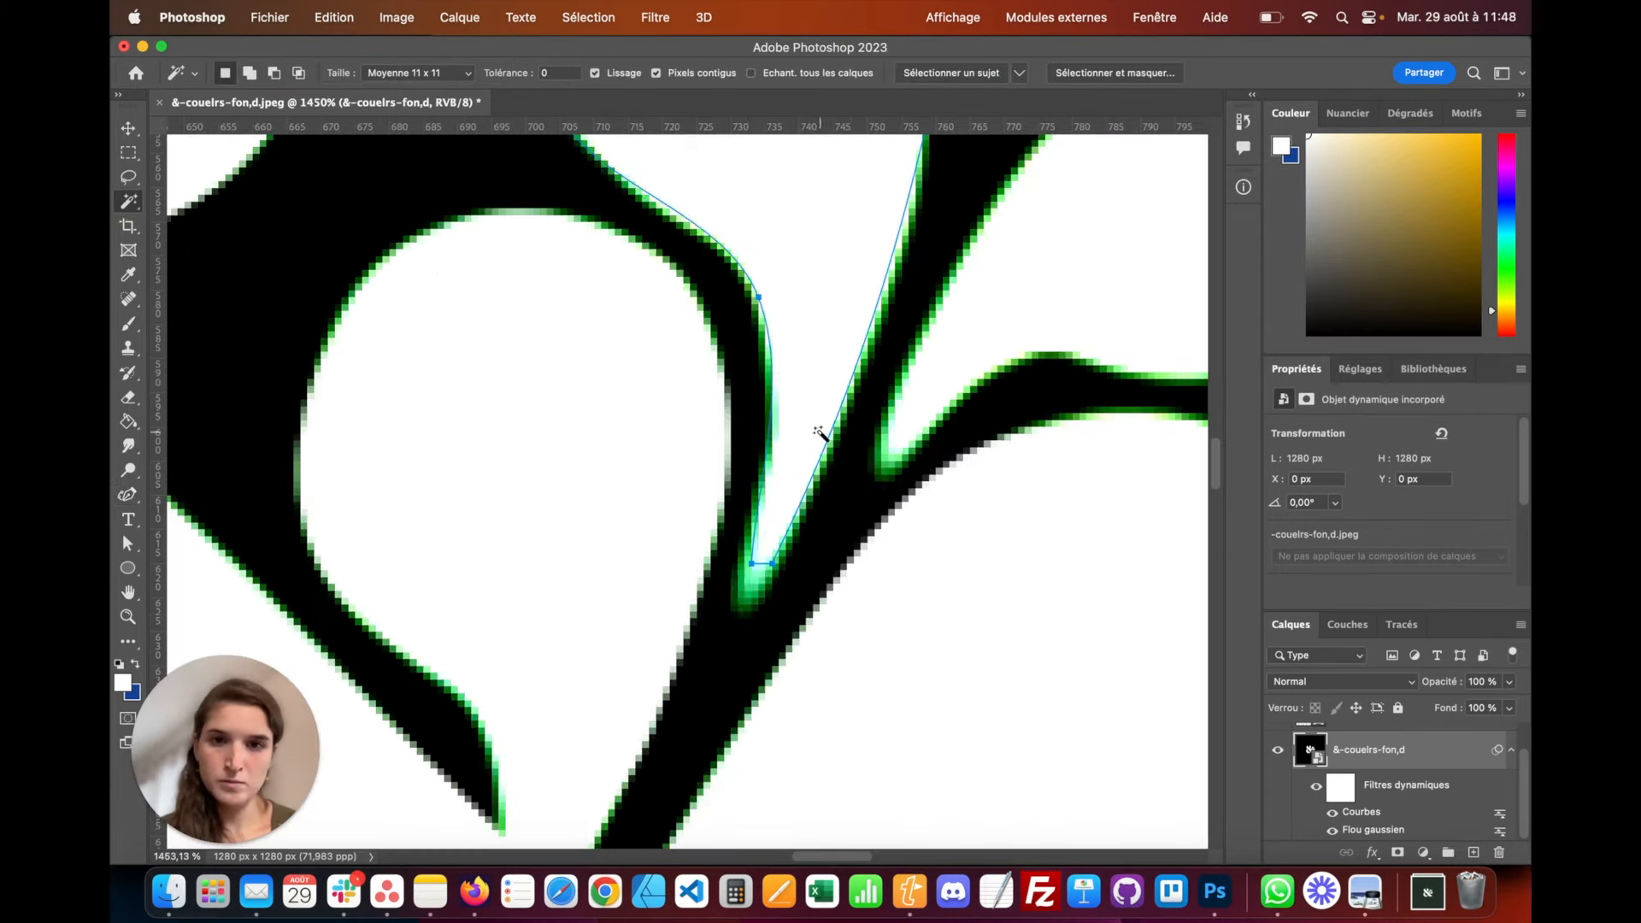
With the Curvature Pen tool, fit the tall droplet's path to its pointed lower tip and inner edge
{"action": "key", "text": "p"}
{"action": "left_click", "coordinate": [740, 608]}
{"action": "left_click", "coordinate": [772, 413]}
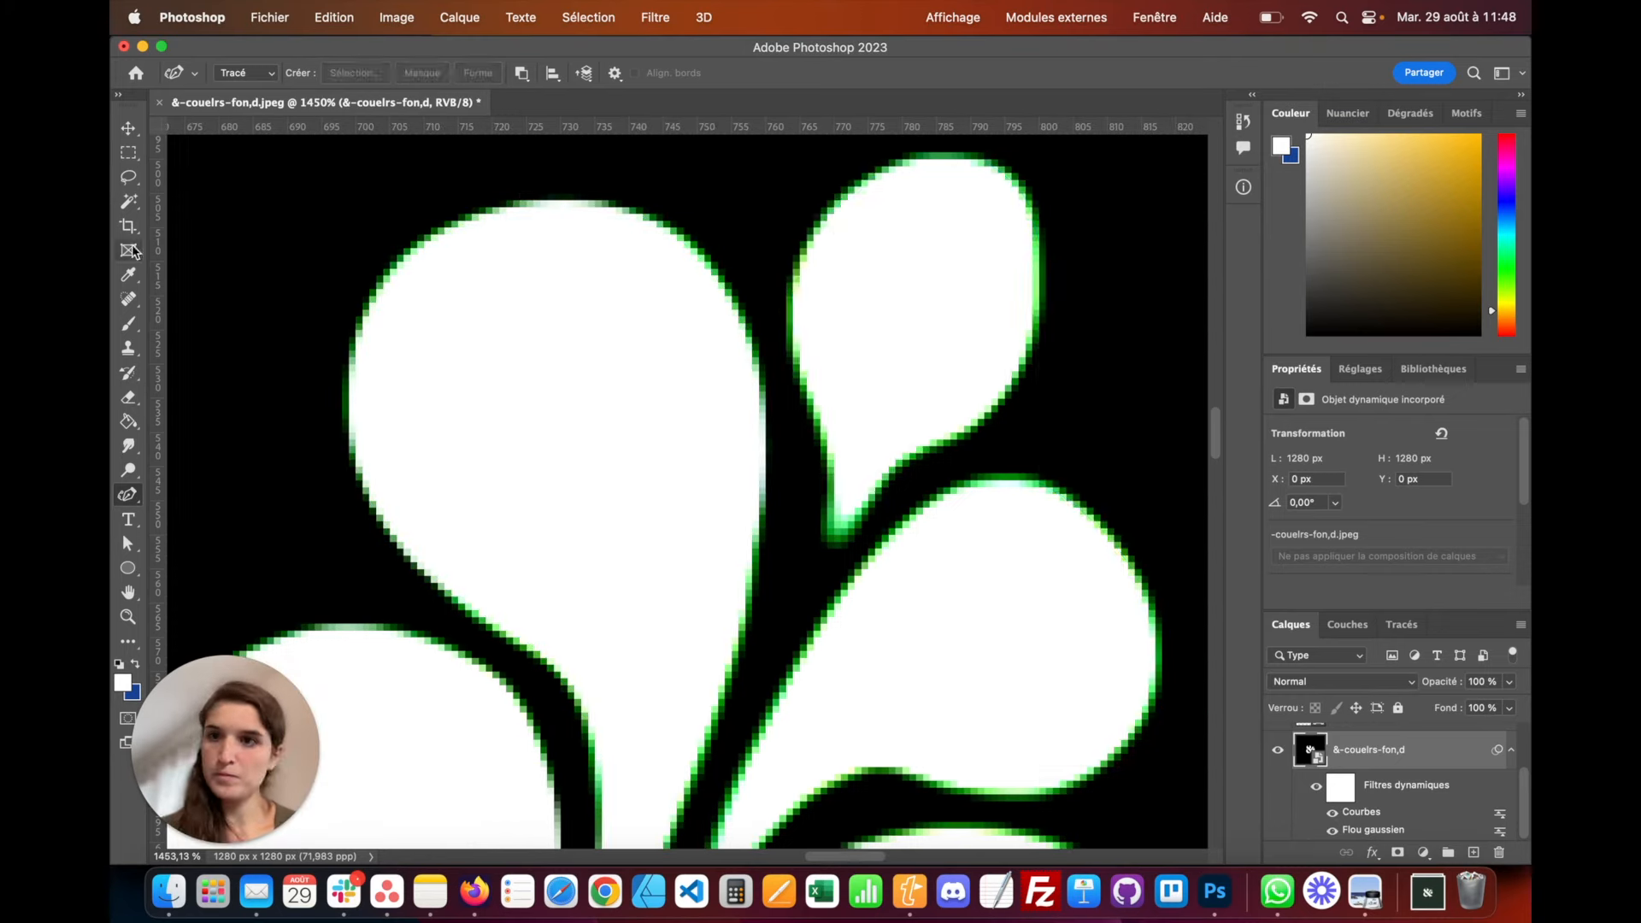
Make a work path from the smallest top droplet and delete the surplus anchors on its upper-left edge and beside its tip
{"action": "right_click", "coordinate": [928, 256]}
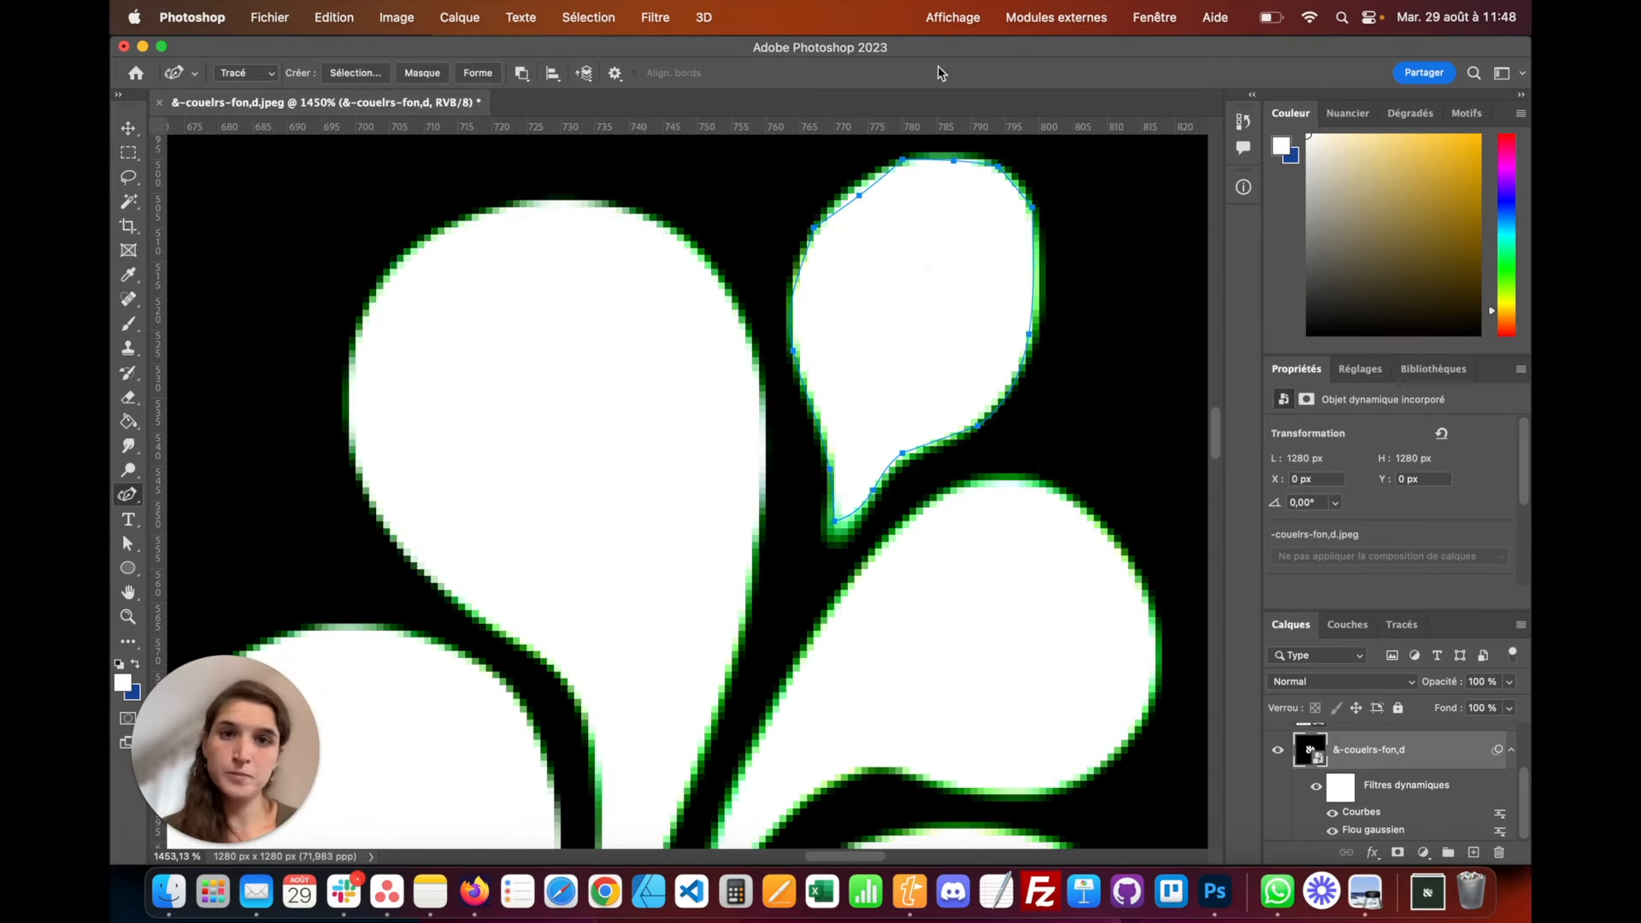
{"action": "left_click", "coordinate": [859, 196]}
{"action": "key", "text": "BackSpace"}
{"action": "left_click", "coordinate": [873, 491]}
{"action": "key", "text": "BackSpace"}
Fit the smallest droplet's tip and curve anchors to its contour, delete the surplus top anchor, and convert the path into a shape
{"action": "left_click_drag", "start_coordinate": [834, 522], "coordinate": [835, 535]}
{"action": "left_click_drag", "start_coordinate": [903, 453], "coordinate": [910, 453]}
{"action": "left_click", "coordinate": [998, 167]}
{"action": "key", "text": "BackSpace"}
{"action": "left_click", "coordinate": [1029, 213]}
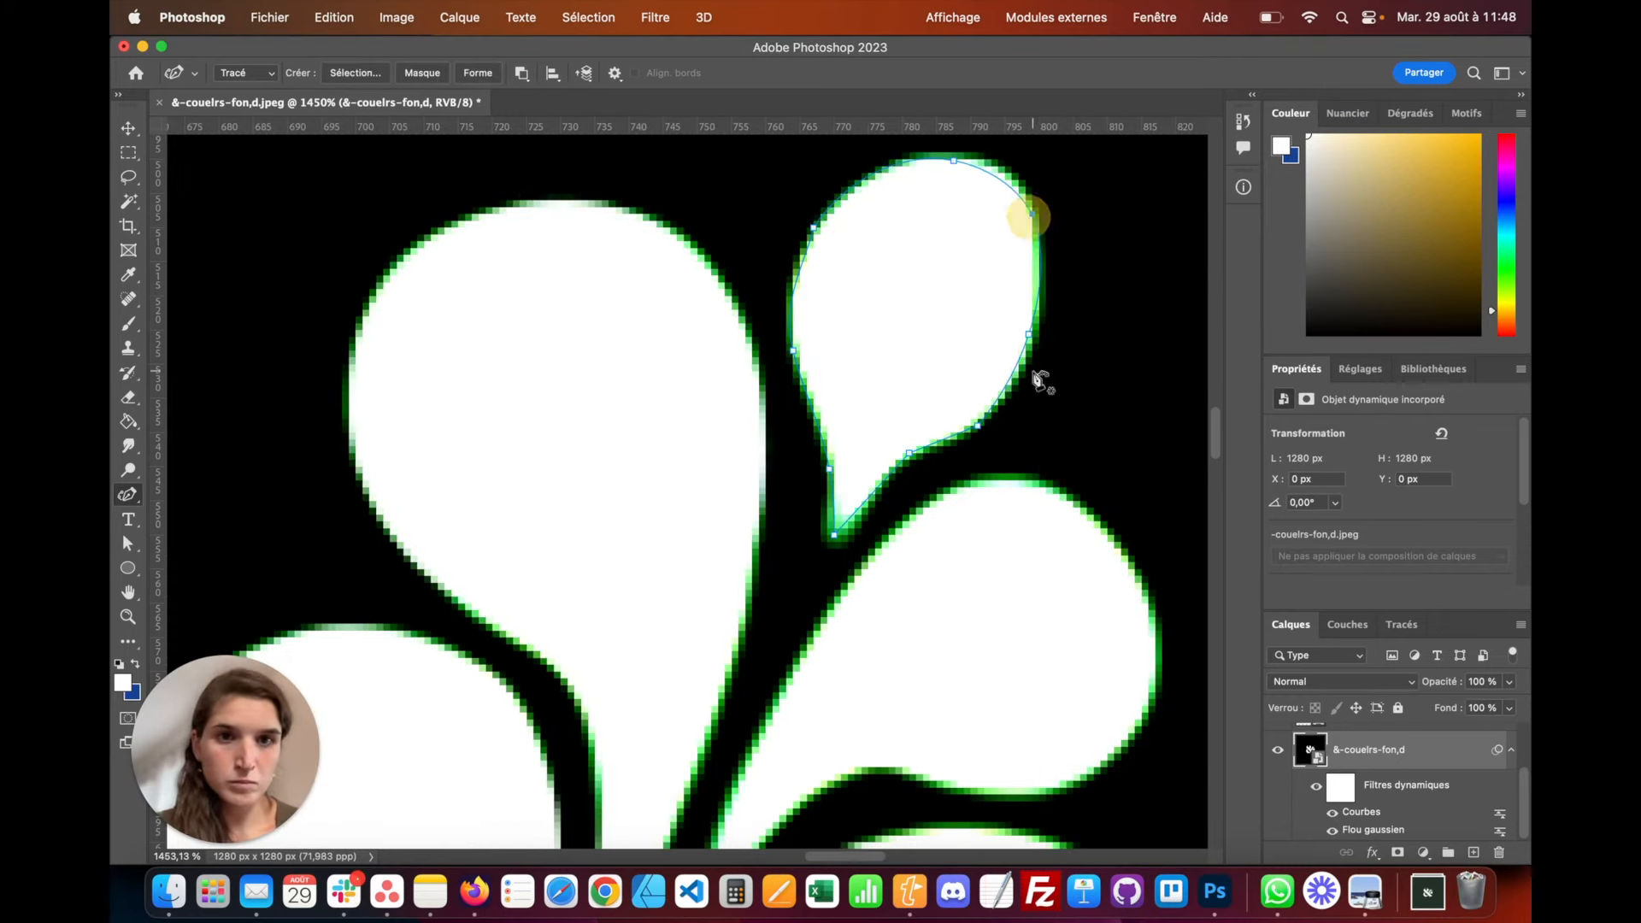
{"action": "left_click", "coordinate": [478, 73]}
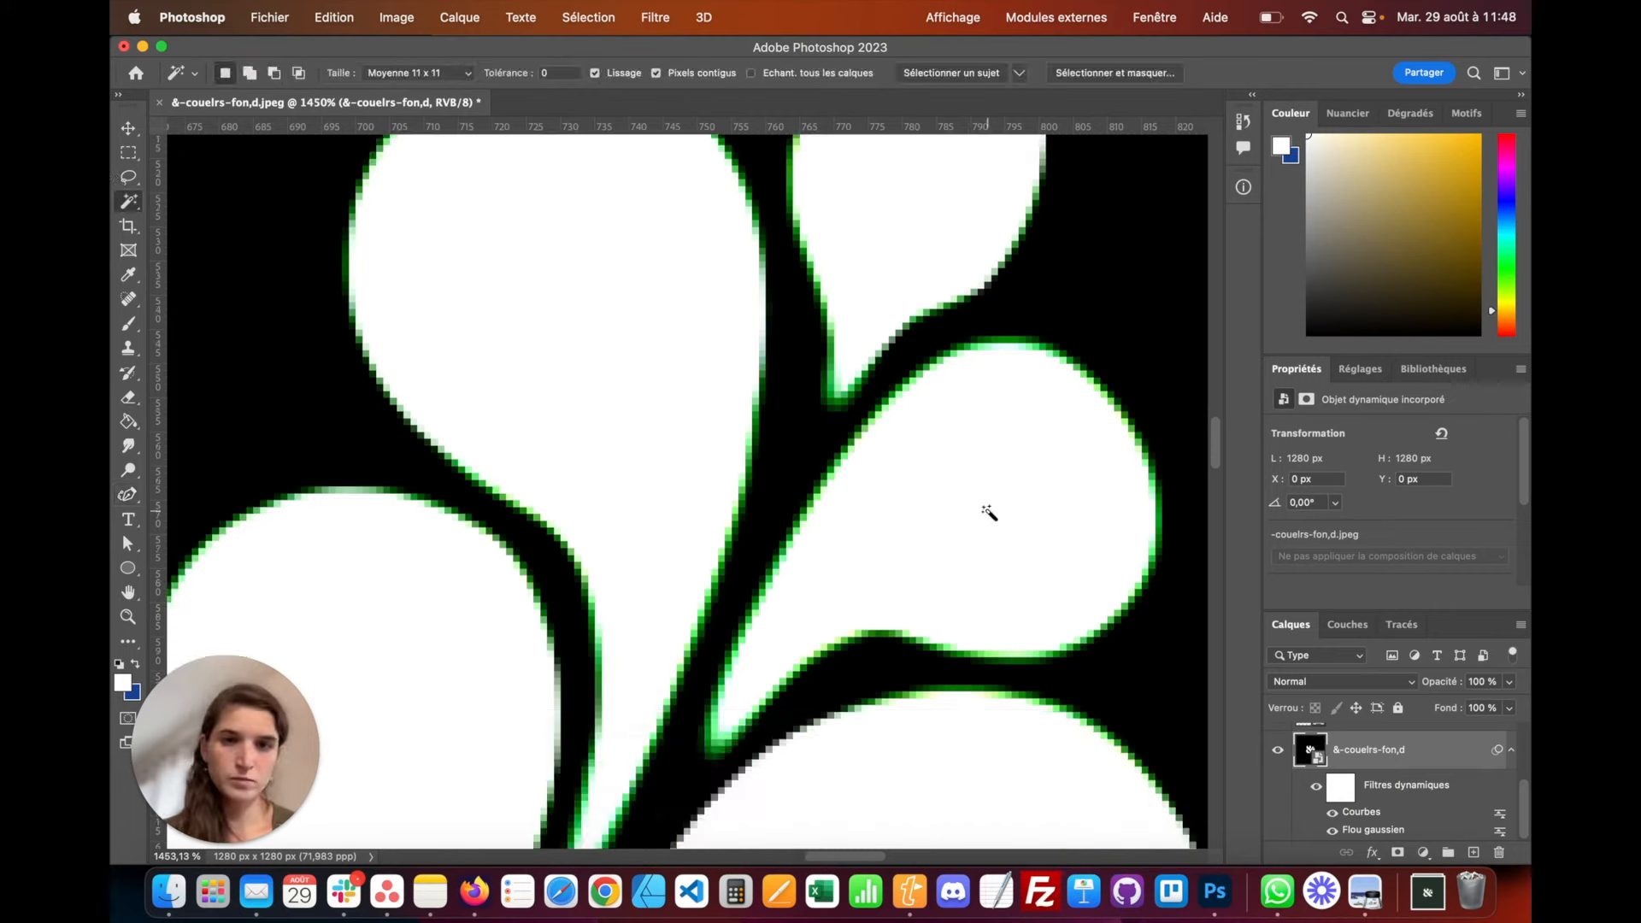
Select the middle-right droplet with the Magic Wand and make a work path from the selection
{"action": "left_click", "coordinate": [989, 513]}
{"action": "right_click", "coordinate": [931, 512]}
{"action": "left_click", "coordinate": [970, 472]}
{"action": "left_click", "coordinate": [935, 432]}
Fit the middle-right droplet's curve and tip anchors to its contour with the Curvature Pen tool and convert the path into a shape
{"action": "left_click", "coordinate": [127, 494]}
{"action": "left_click", "coordinate": [1130, 599]}
{"action": "left_click_drag", "start_coordinate": [1032, 344], "coordinate": [1040, 350]}
{"action": "double_click", "coordinate": [717, 733]}
{"action": "left_click_drag", "start_coordinate": [718, 733], "coordinate": [718, 747]}
{"action": "left_click_drag", "start_coordinate": [720, 728], "coordinate": [715, 711]}
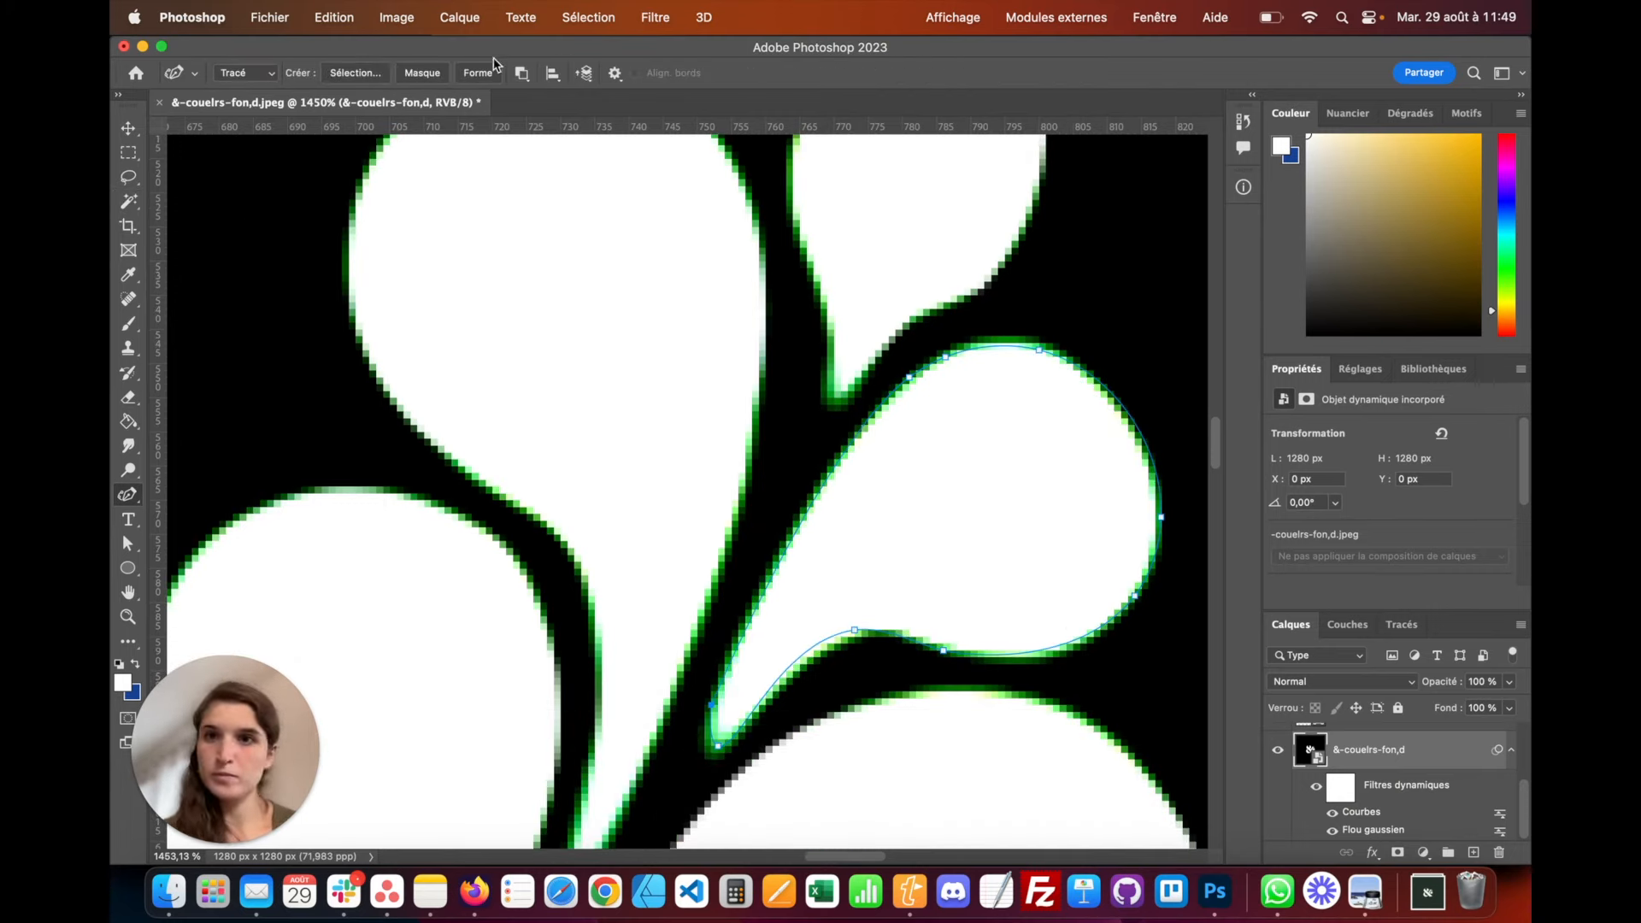
{"action": "left_click", "coordinate": [478, 72]}
Select the &-couelrs-fon,d source image layer and hide it so only the vector shapes show
{"action": "left_click", "coordinate": [1390, 782]}
{"action": "scroll", "coordinate": [608, 564], "scroll_direction": "down", "scroll_amount": 10}
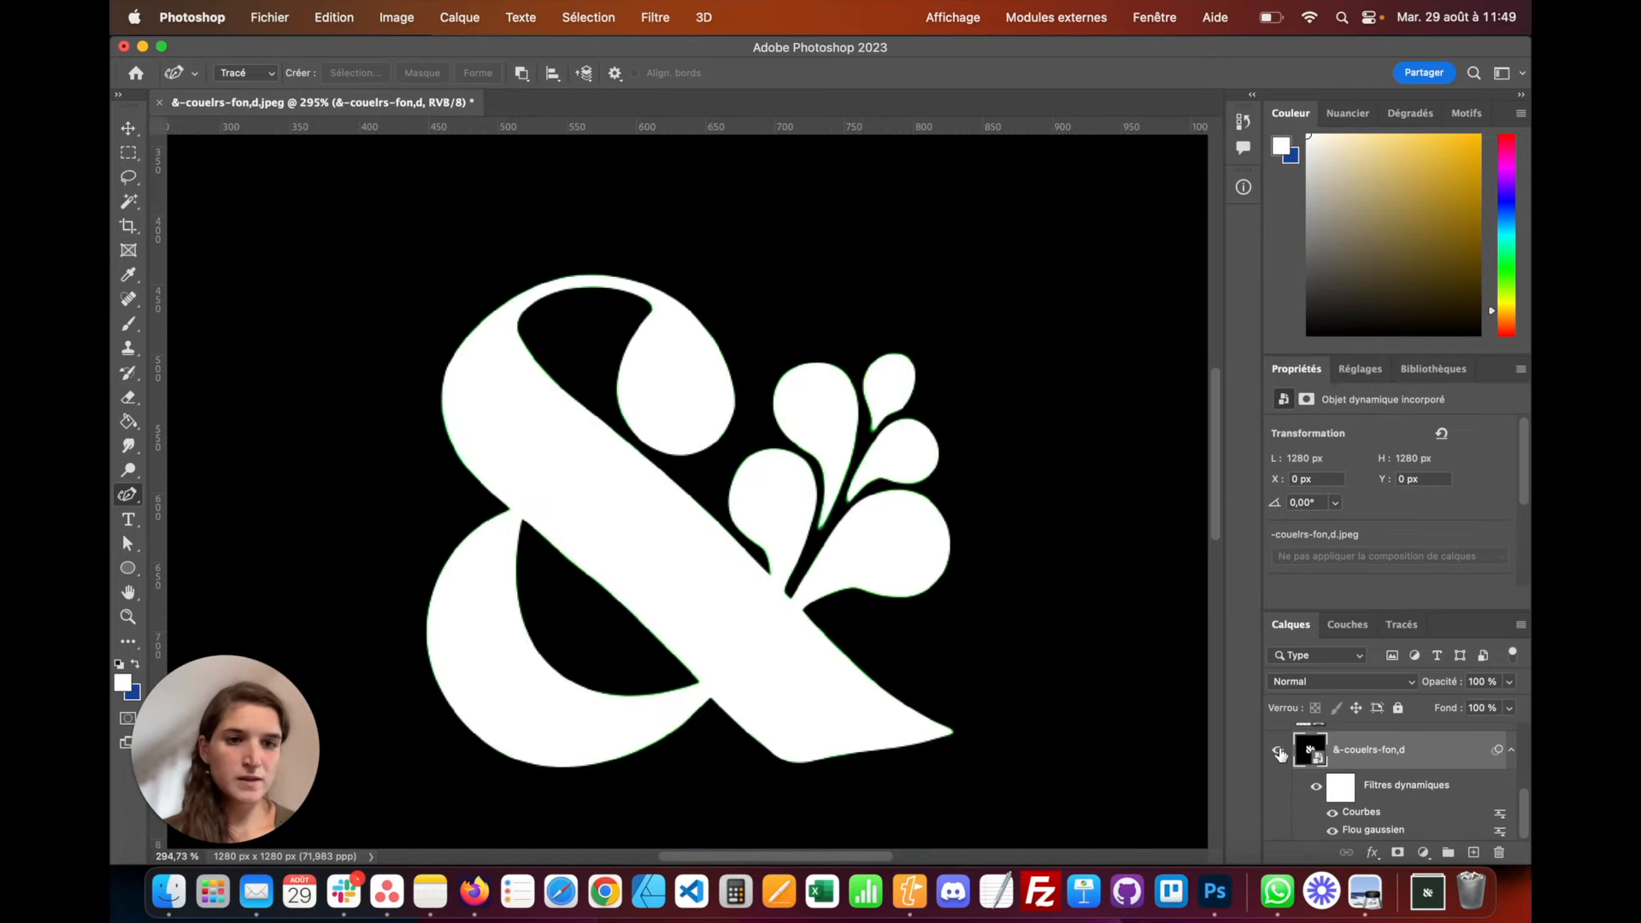
{"action": "left_click", "coordinate": [1279, 752]}
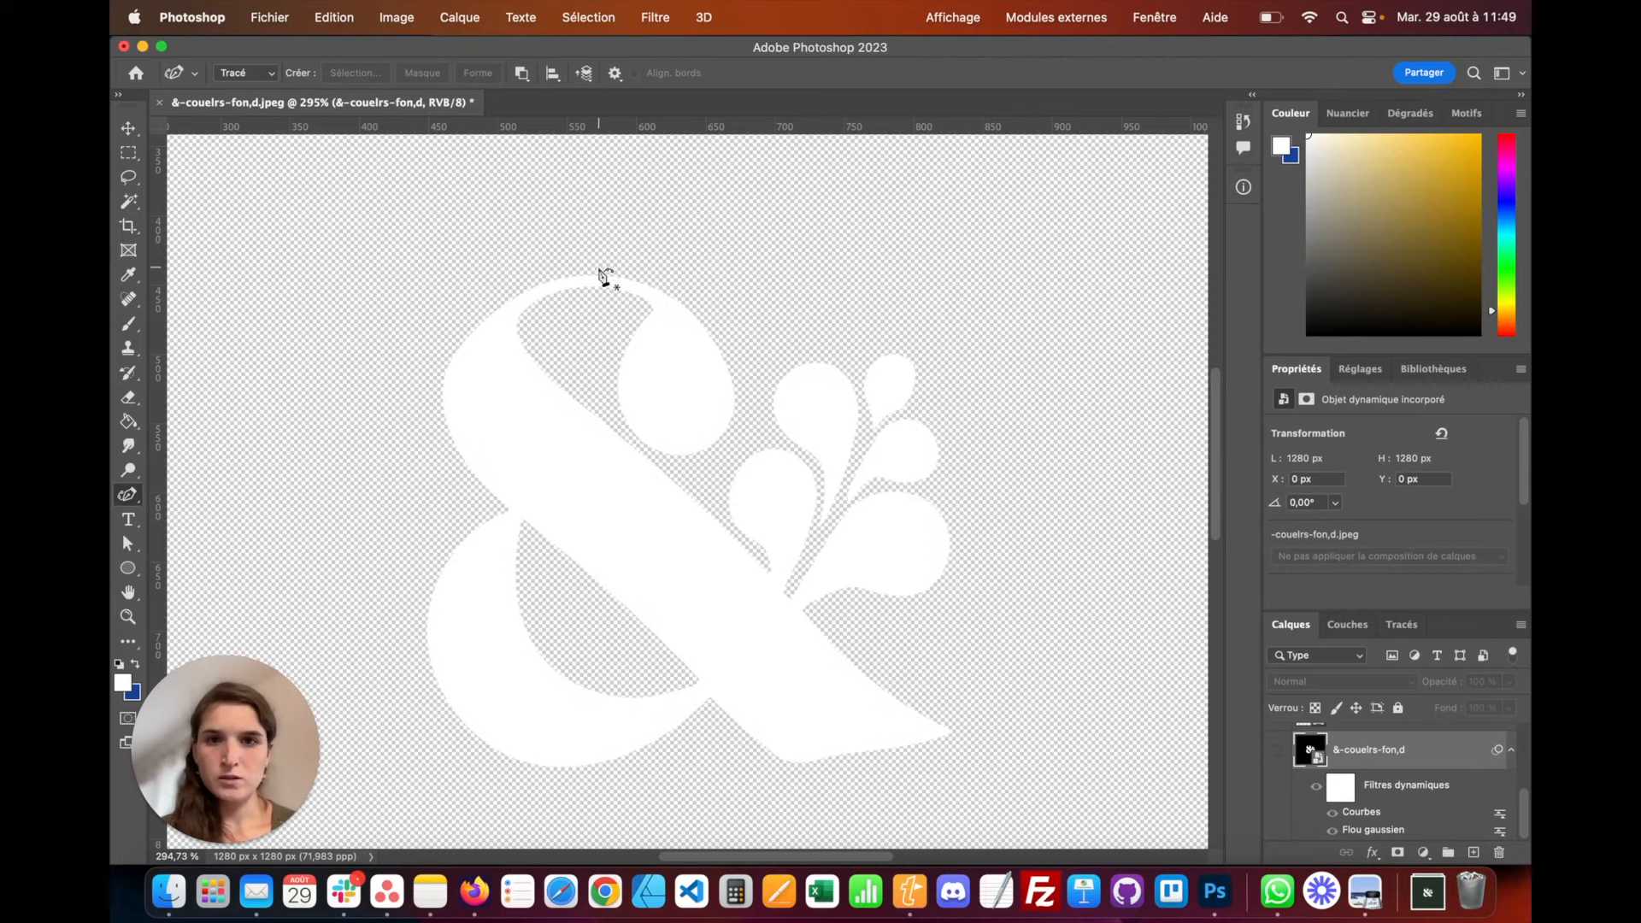
With the Move tool, select all the shape layers from Forme 4 up to Forme 1
{"action": "left_click", "coordinate": [128, 127]}
{"action": "scroll", "coordinate": [1195, 632], "scroll_direction": "down", "scroll_amount": 1}
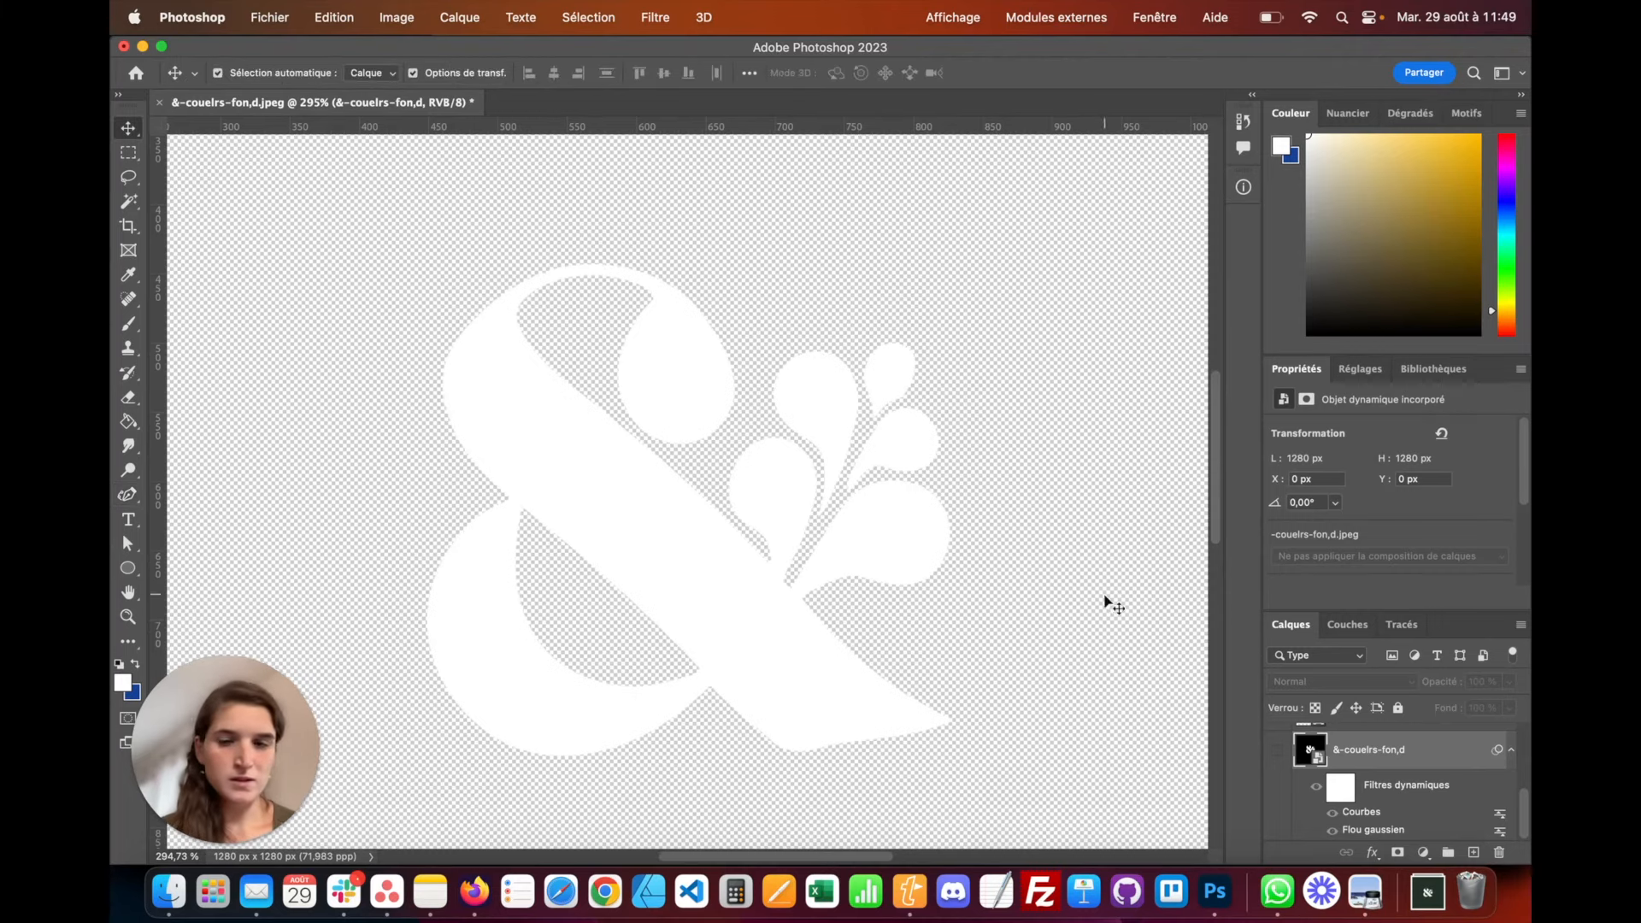
{"action": "scroll", "coordinate": [959, 573], "scroll_direction": "down", "scroll_amount": 2}
{"action": "scroll", "coordinate": [1368, 791], "scroll_direction": "up", "scroll_amount": 6}
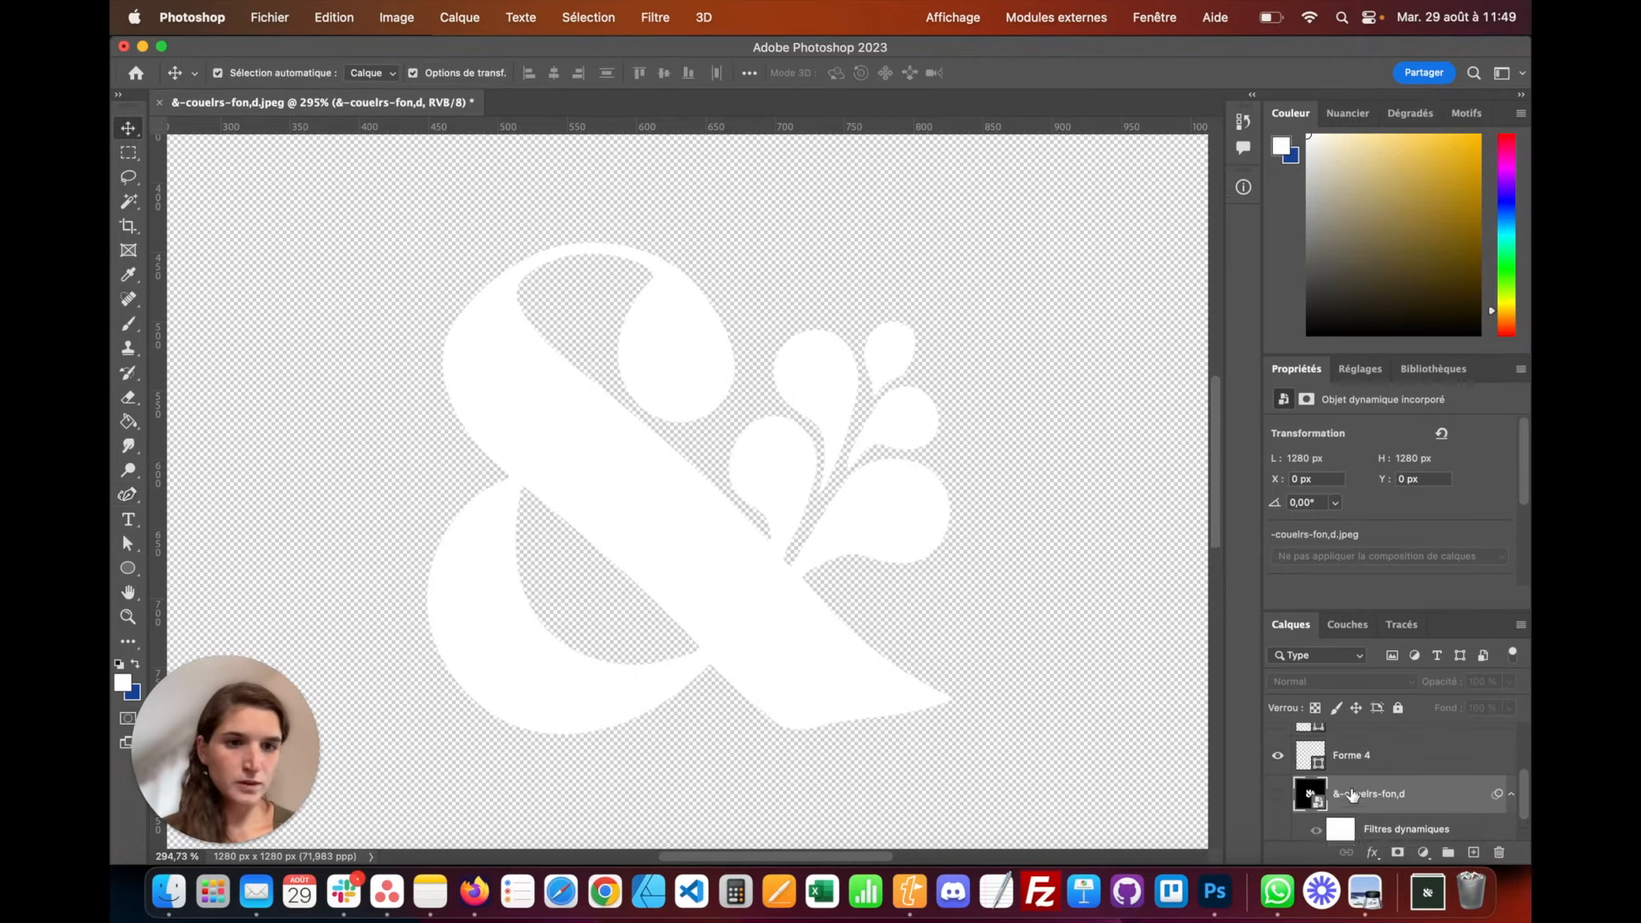
{"action": "left_click", "coordinate": [1367, 823]}
{"action": "scroll", "coordinate": [1369, 804], "scroll_direction": "up", "scroll_amount": 1}
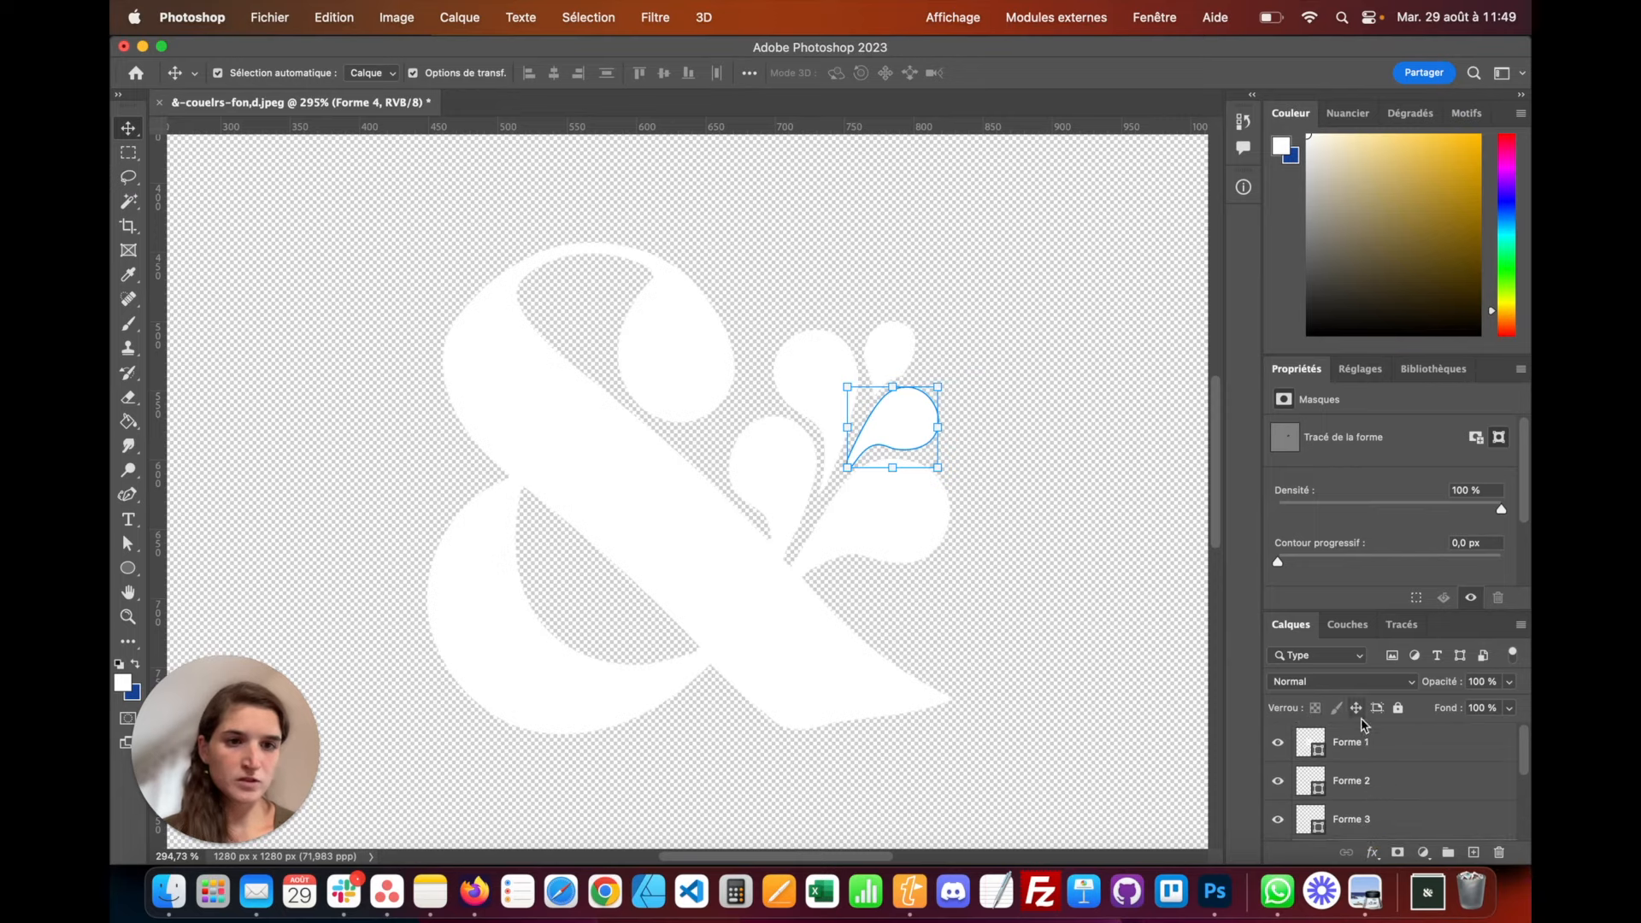
{"action": "left_click", "coordinate": [1370, 747], "text": "shift"}
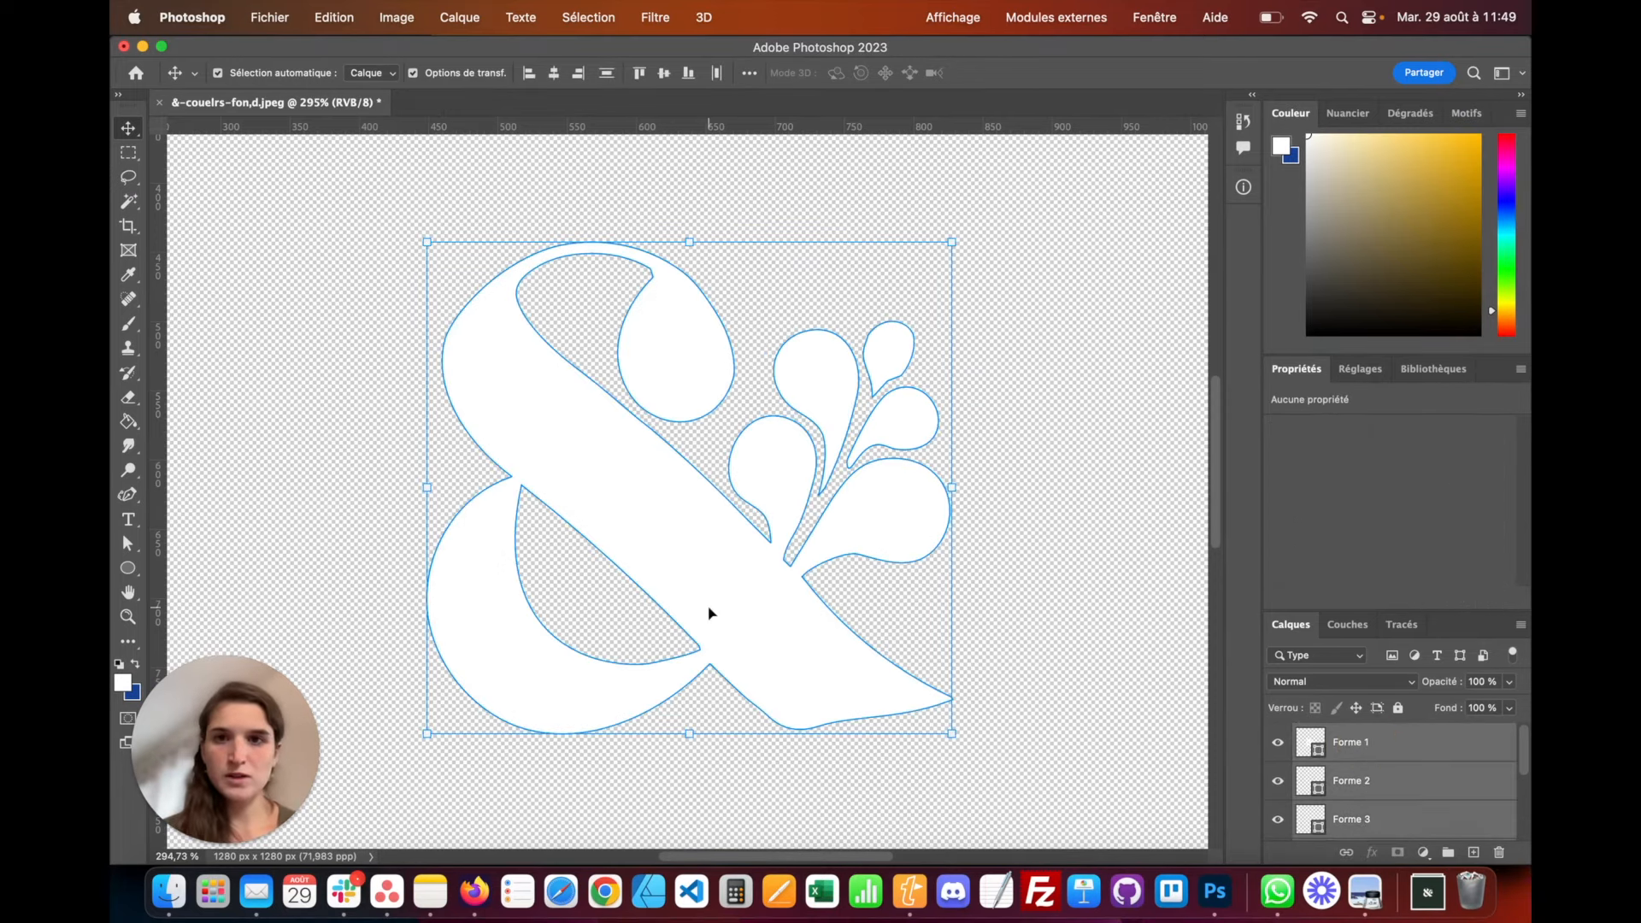
Scale the selected shapes proportionally to about 259 % and centre them on the canvas at X 640 px, Y 640 px
{"action": "scroll", "coordinate": [698, 461], "scroll_direction": "down", "scroll_amount": 5}
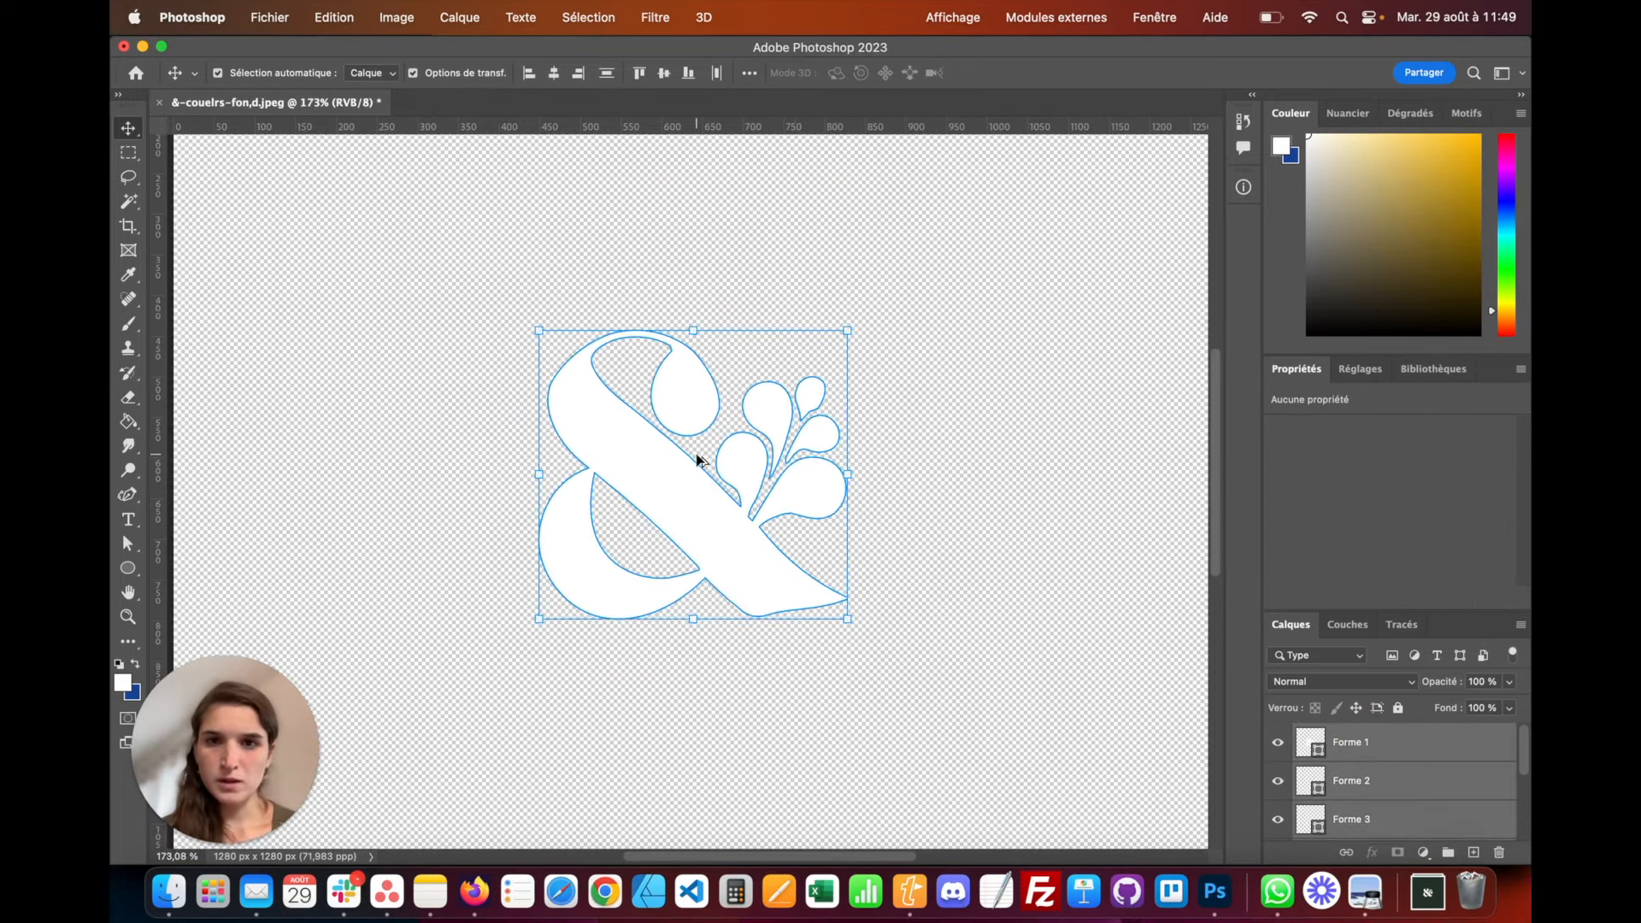
{"action": "left_click_drag", "start_coordinate": [848, 329], "coordinate": [1042, 144]}
{"action": "key", "text": "super+1"}
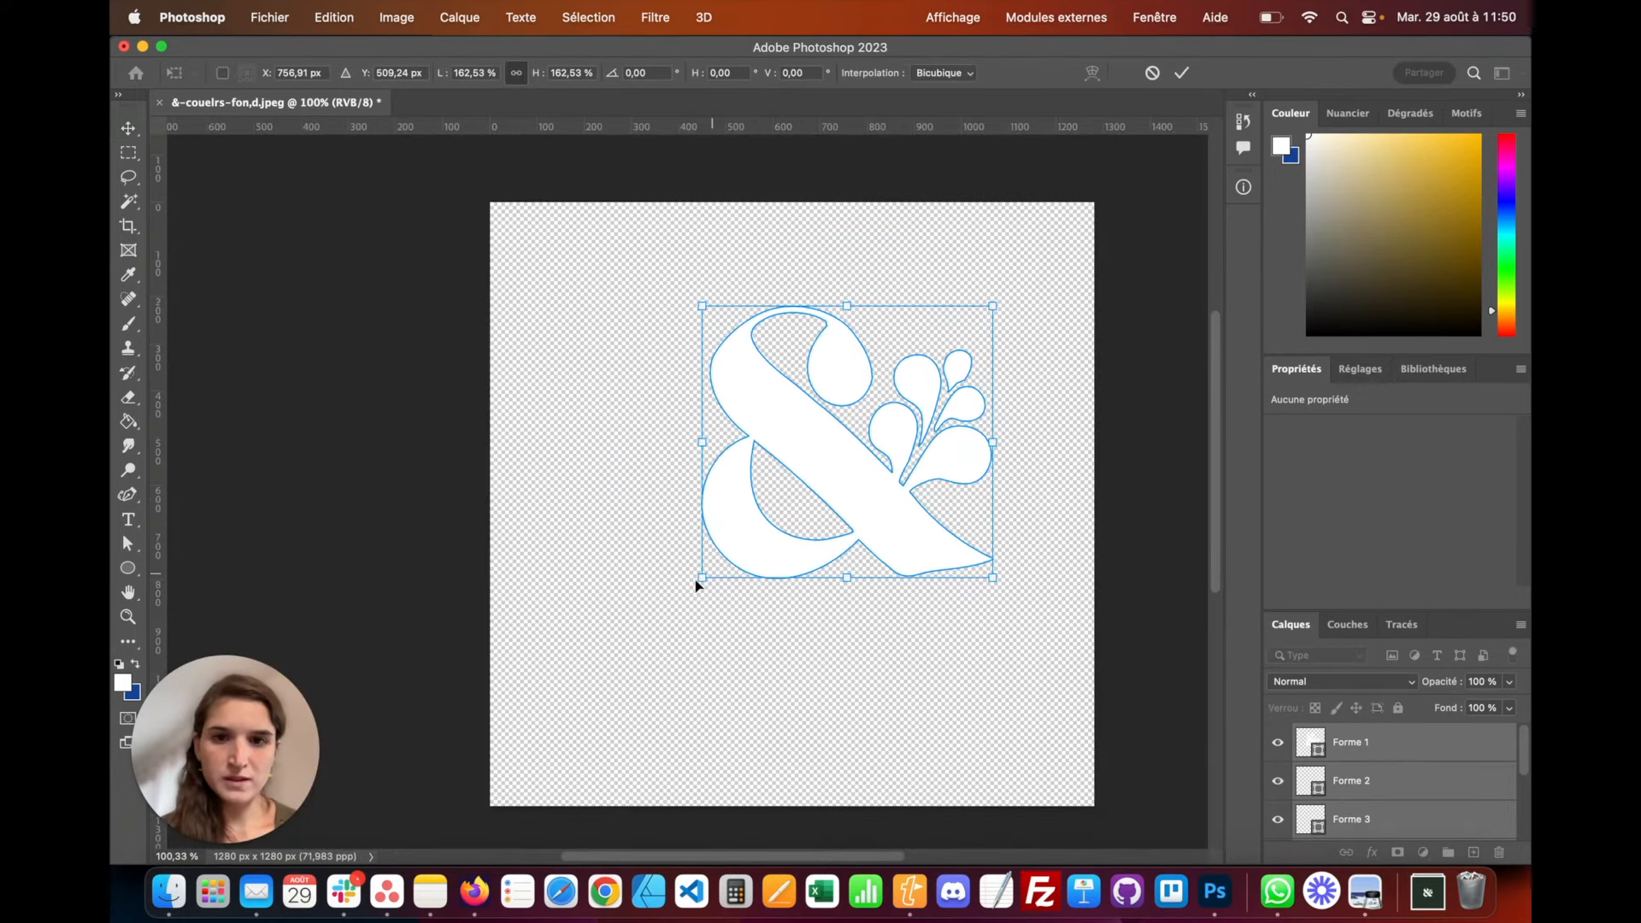
{"action": "left_click_drag", "start_coordinate": [699, 579], "coordinate": [555, 754]}
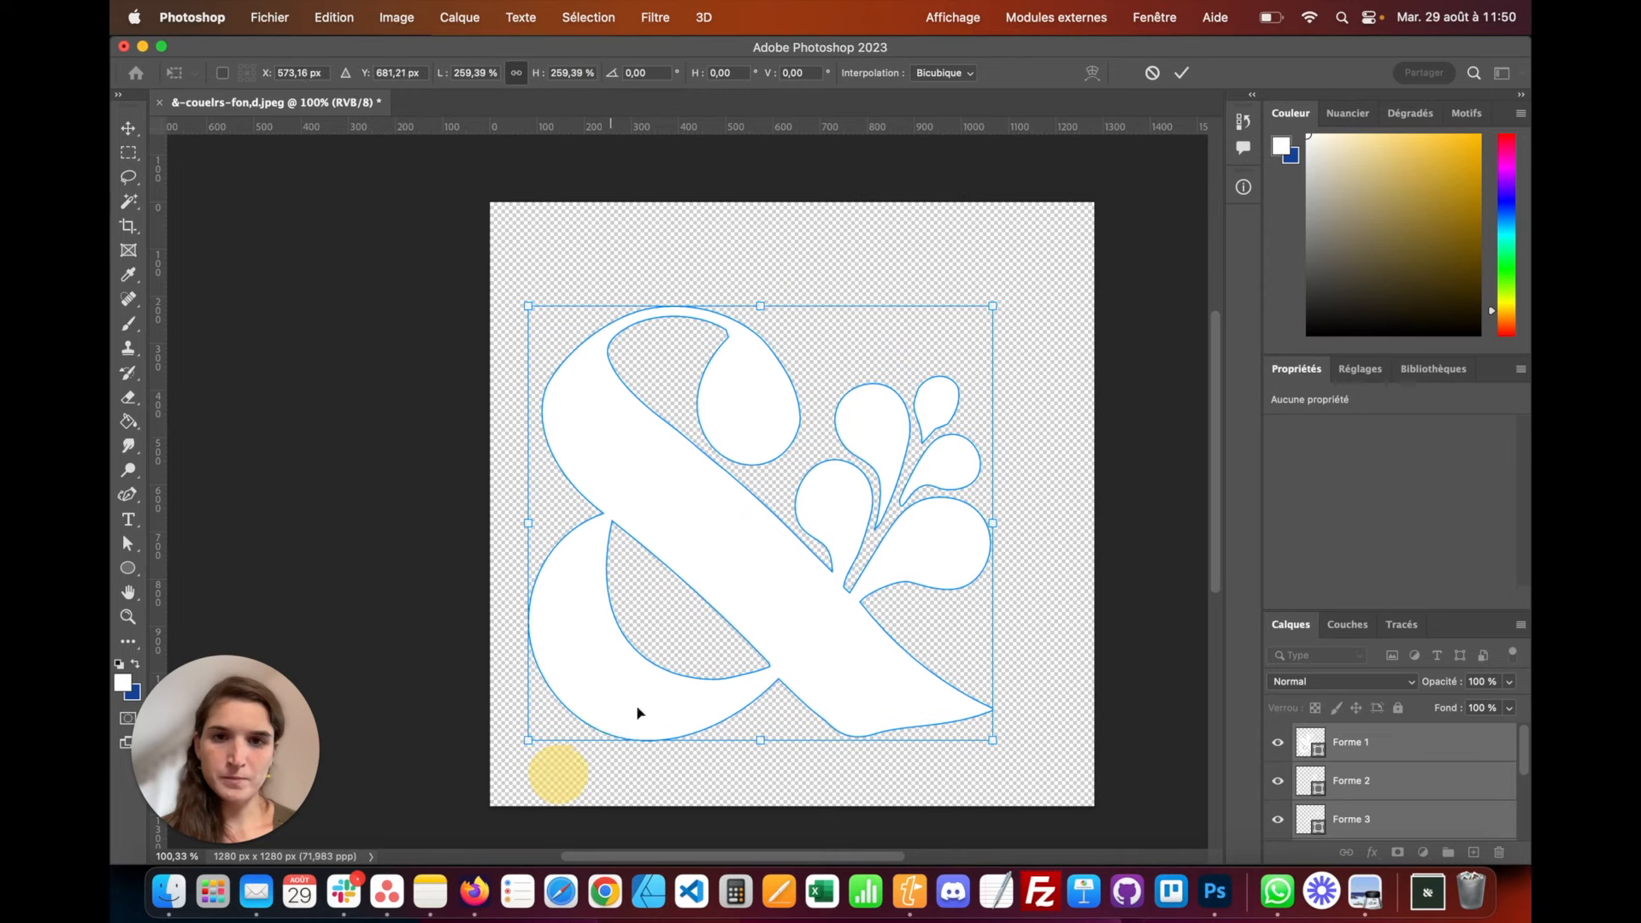
{"action": "mouse_move", "coordinate": [758, 567]}
{"action": "left_mouse_down"}
{"action": "mouse_move", "coordinate": [776, 513]}
{"action": "mouse_move", "coordinate": [780, 556]}
{"action": "left_mouse_up"}
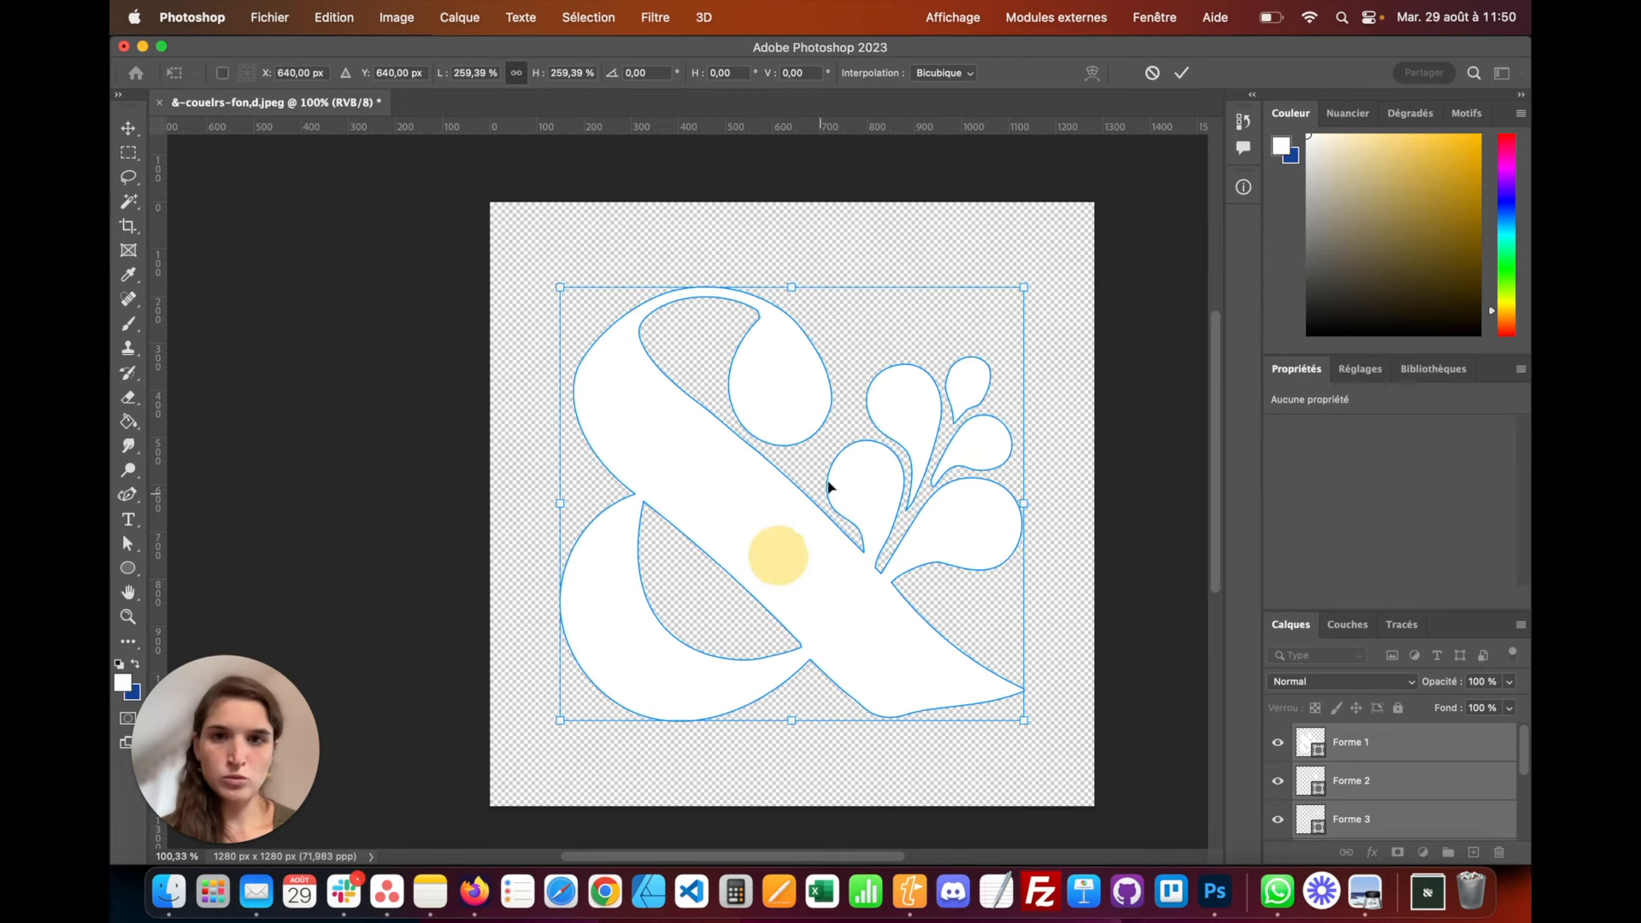
{"action": "left_click", "coordinate": [1090, 298]}
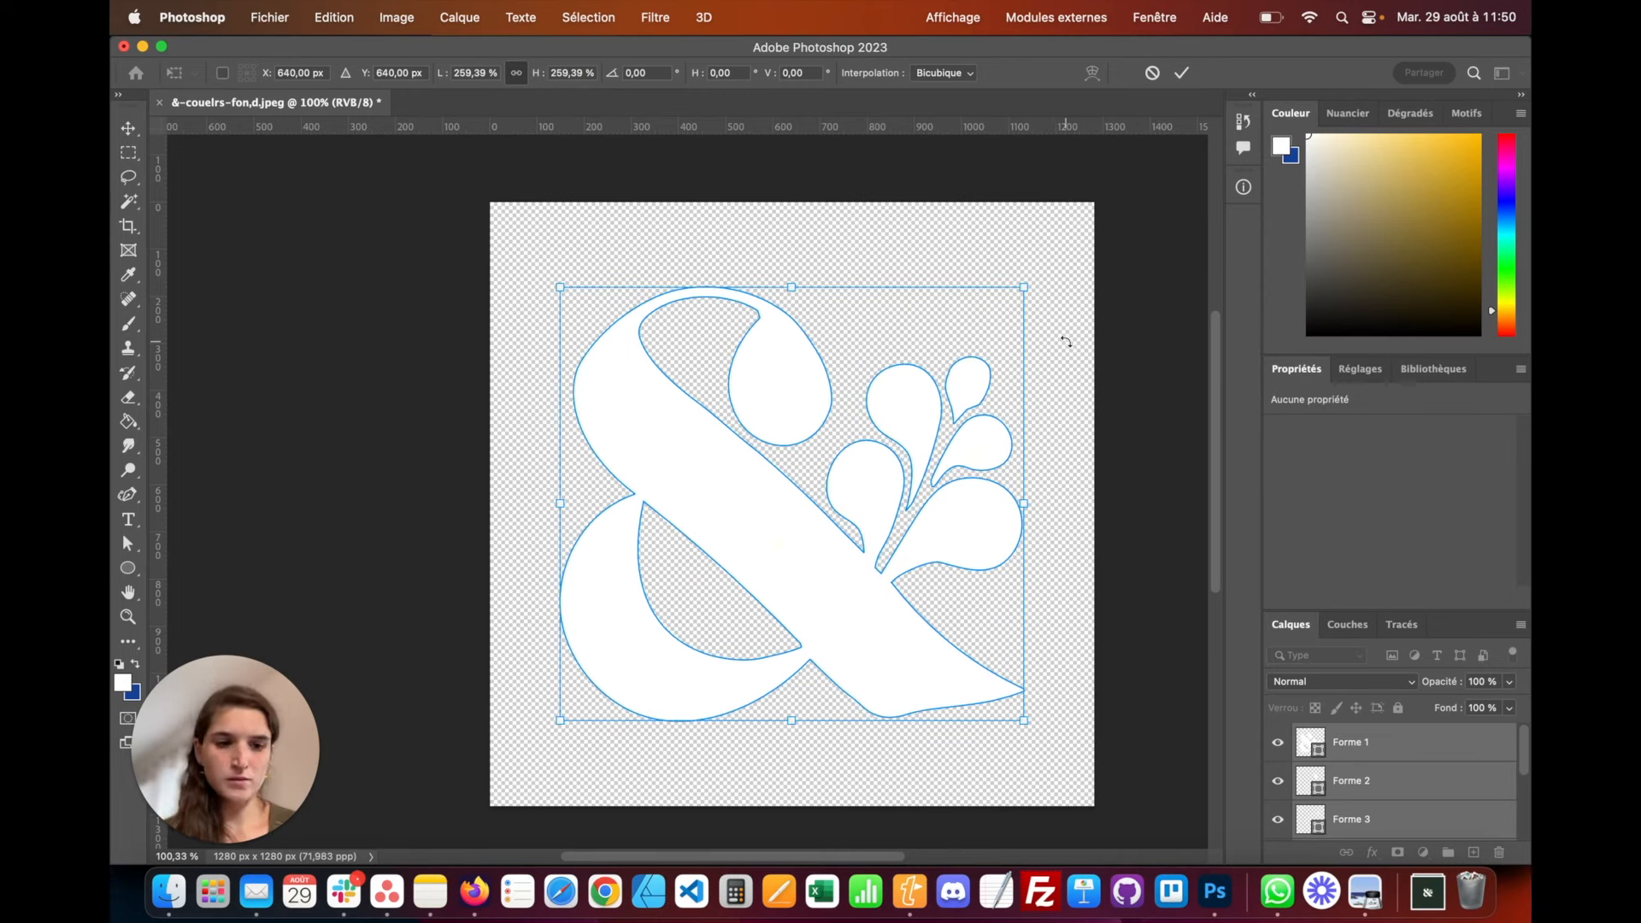
{"action": "scroll", "coordinate": [865, 462], "scroll_direction": "up", "scroll_amount": 6}
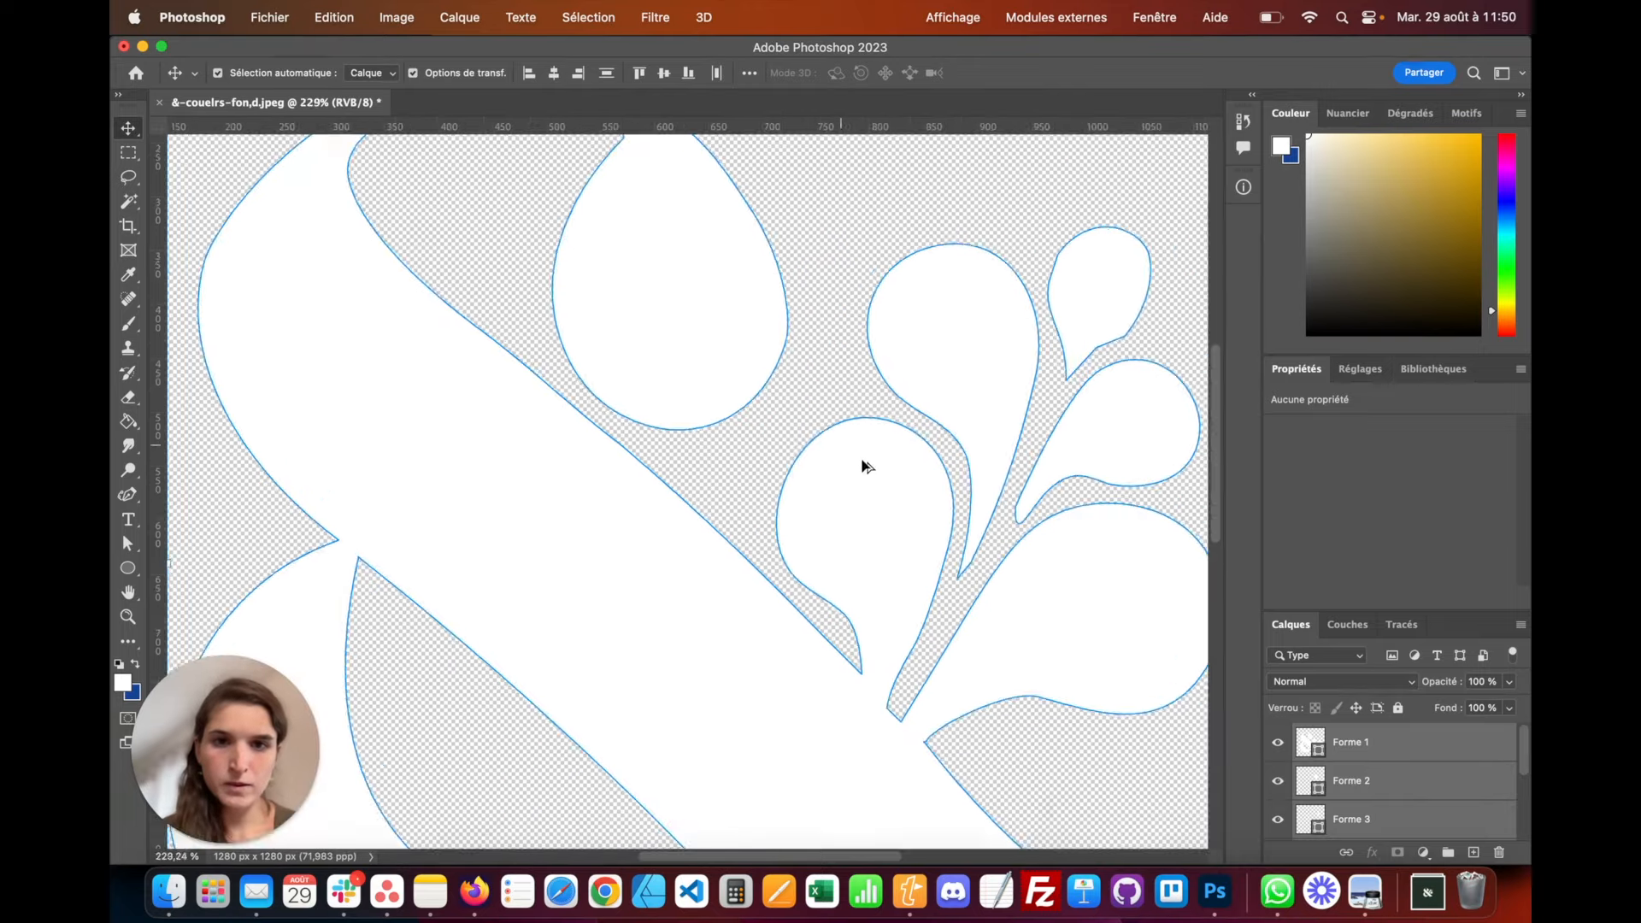
{"action": "scroll", "coordinate": [949, 476], "scroll_direction": "down", "scroll_amount": 5}
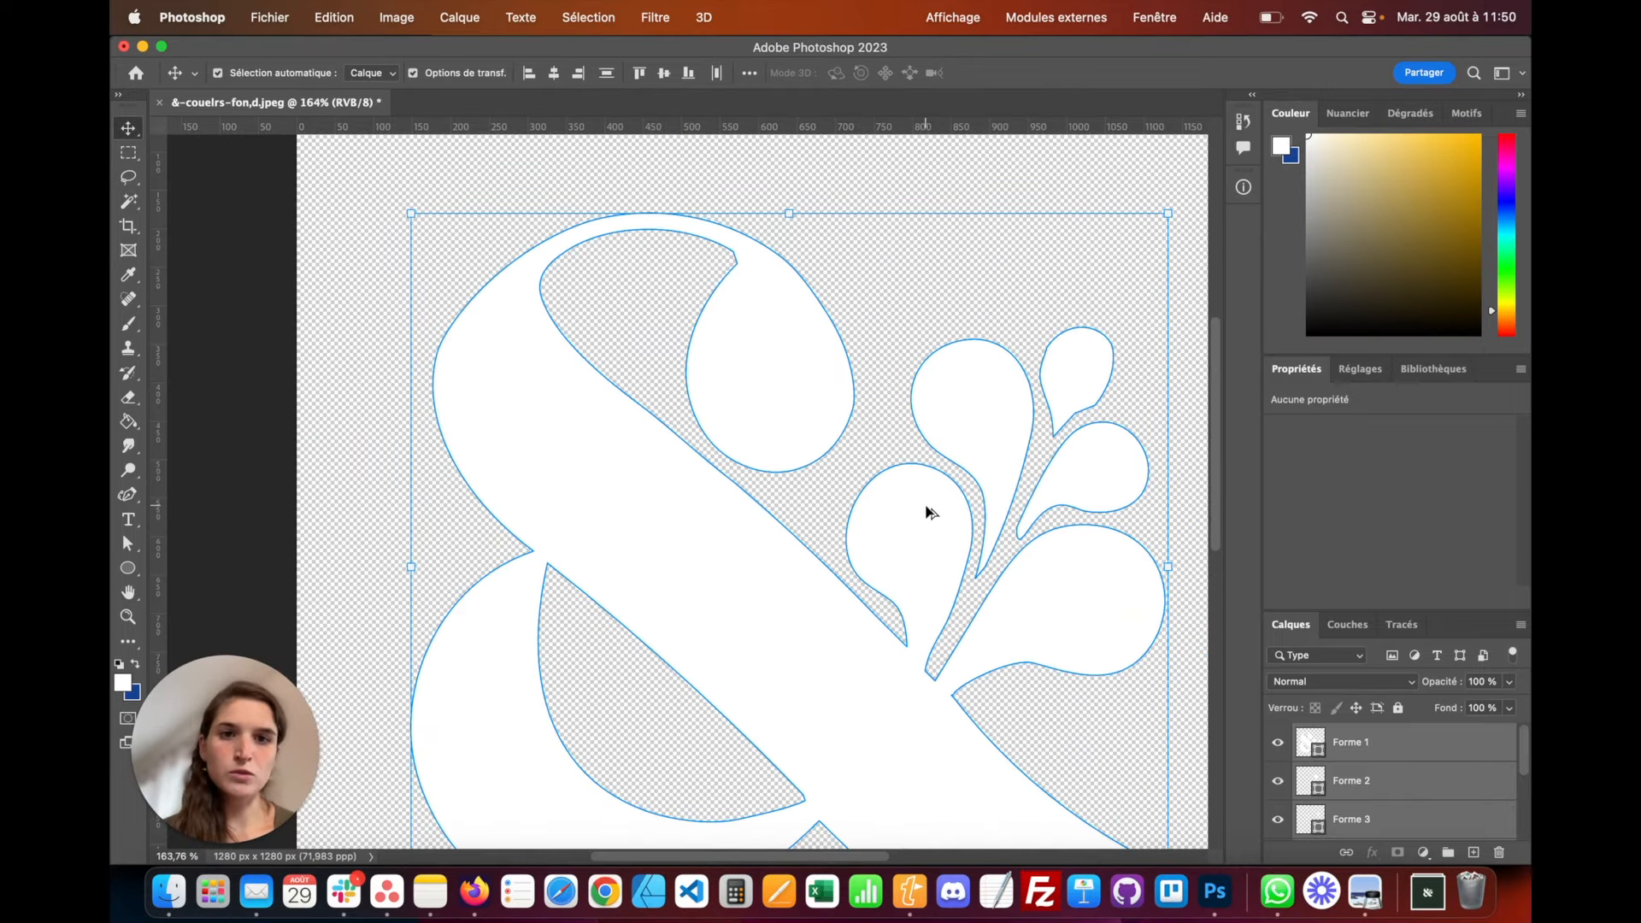
{"action": "scroll", "coordinate": [923, 509], "scroll_direction": "down", "scroll_amount": 1}
{"action": "scroll", "coordinate": [889, 448], "scroll_direction": "down", "scroll_amount": 3}
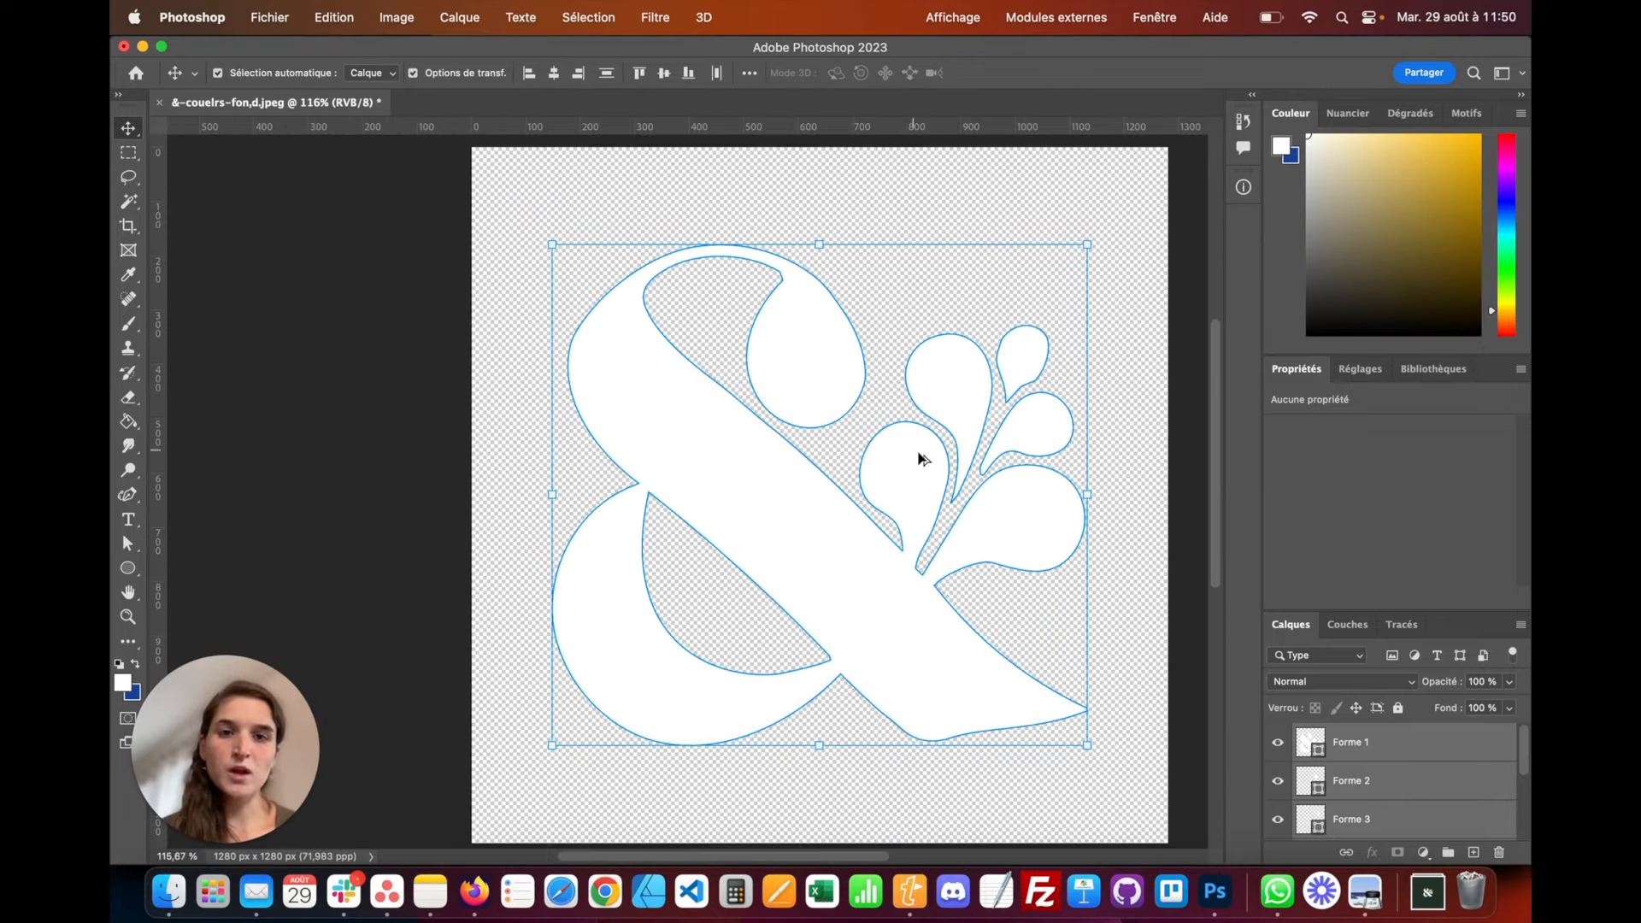